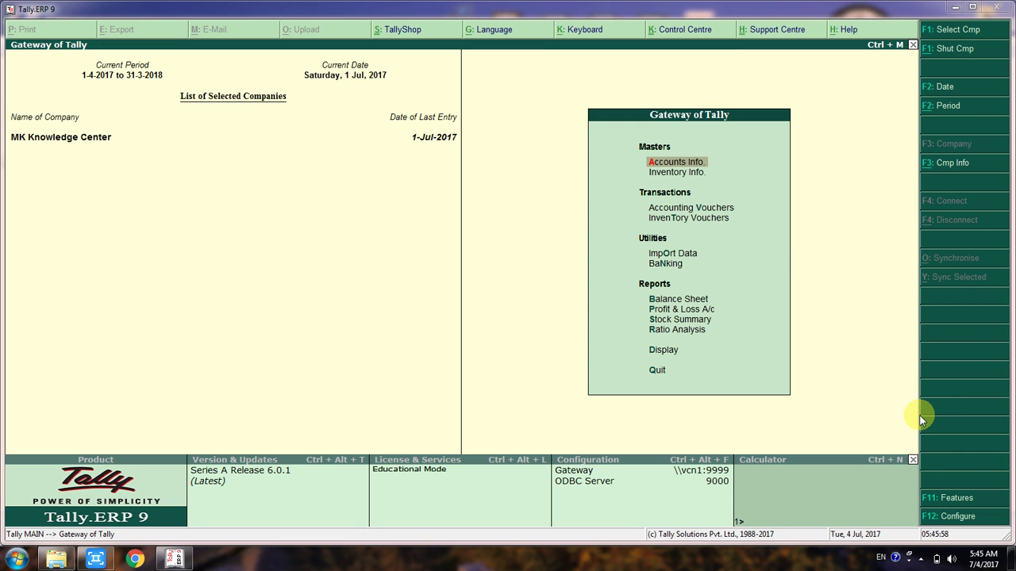
# Open the company's Statutory & Taxation features and set Set/alter GST details to Yes.
pyautogui.click(949, 498)
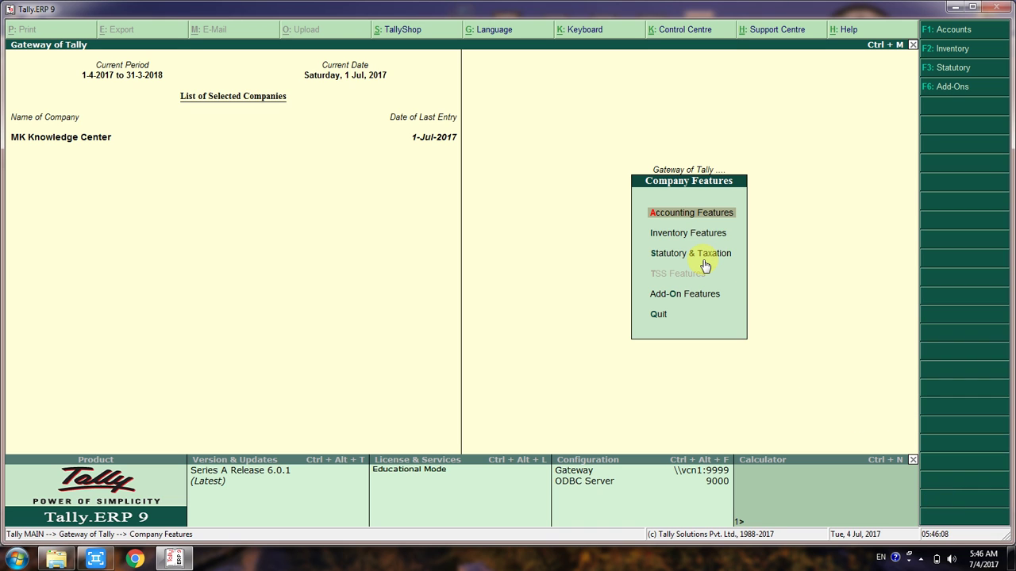
pyautogui.press('Down')
pyautogui.press('Down')
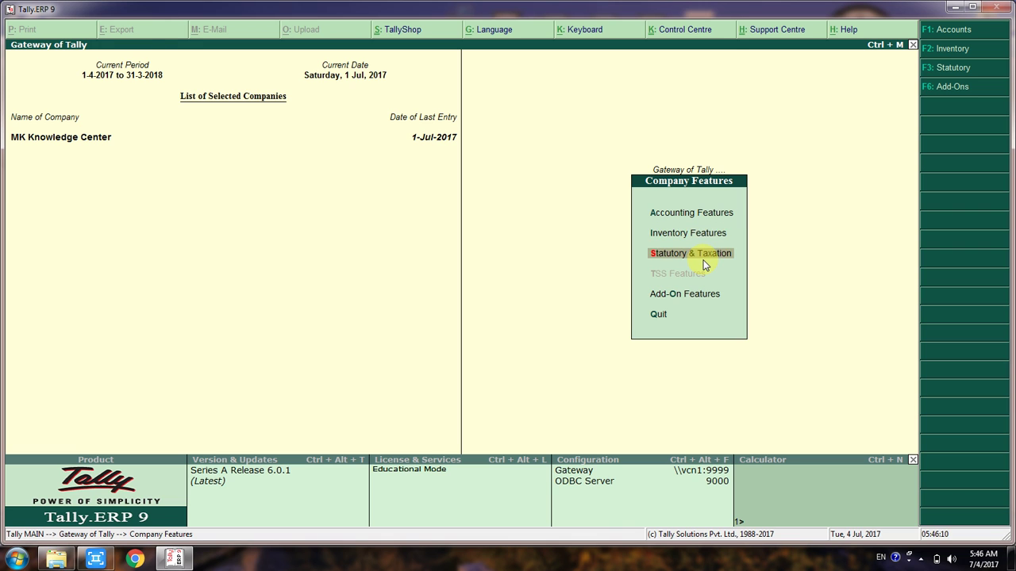
pyautogui.press('Return')
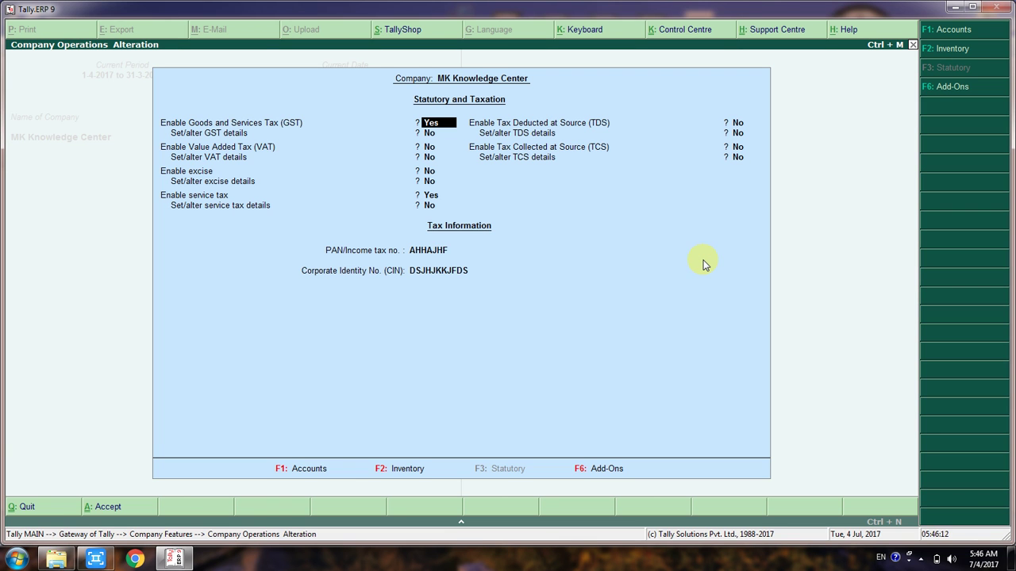
pyautogui.press('Return')
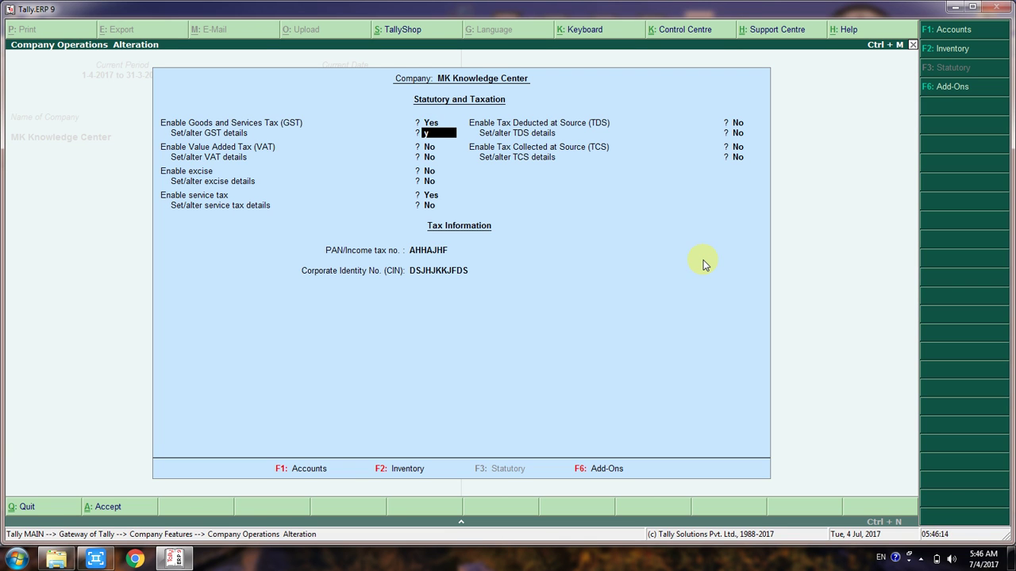
pyautogui.press('y')
pyautogui.press('Return')
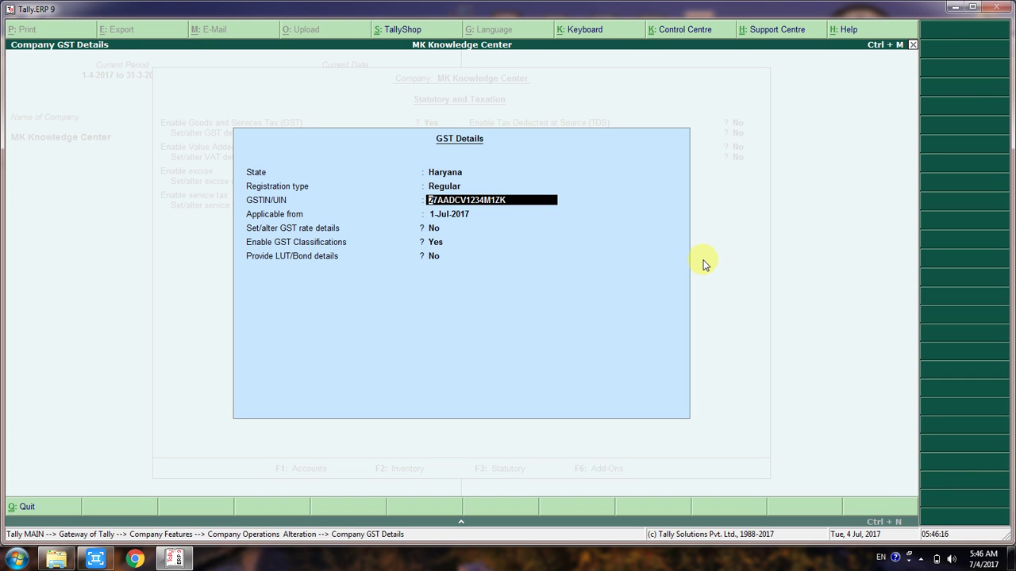
# Go through the company's GST details, save them with the statutory settings, and return to the Gateway of Tally.
pyautogui.press('Return')
pyautogui.press('Return')
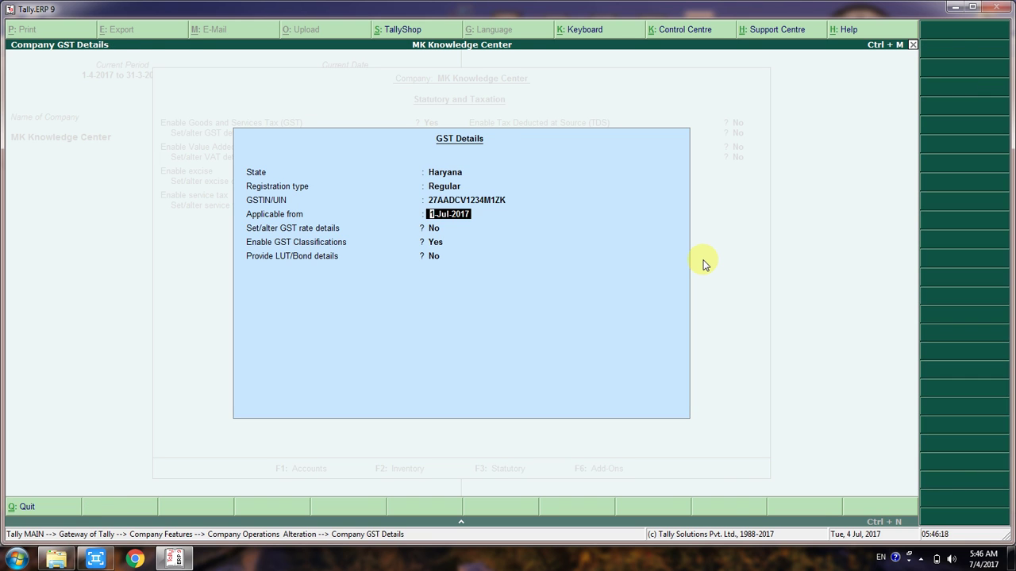
pyautogui.hotkey('ctrl', 'a')
pyautogui.hotkey('ctrl', 'a')
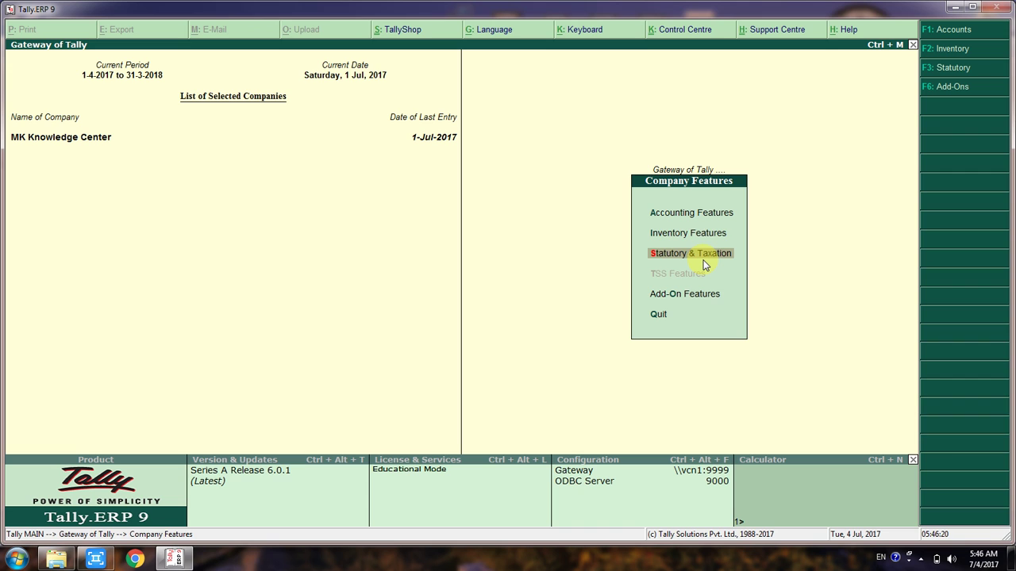
pyautogui.press('Escape')
pyautogui.press('Escape')
pyautogui.press('Escape')
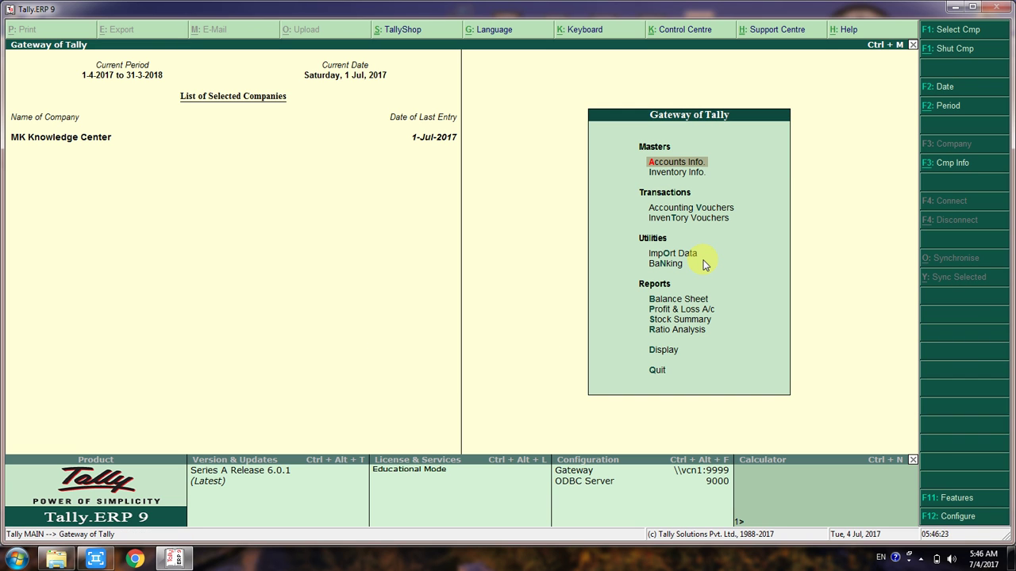
# Open the Tax Invoice voucher type for alteration from the accounts masters.
pyautogui.press('Return')
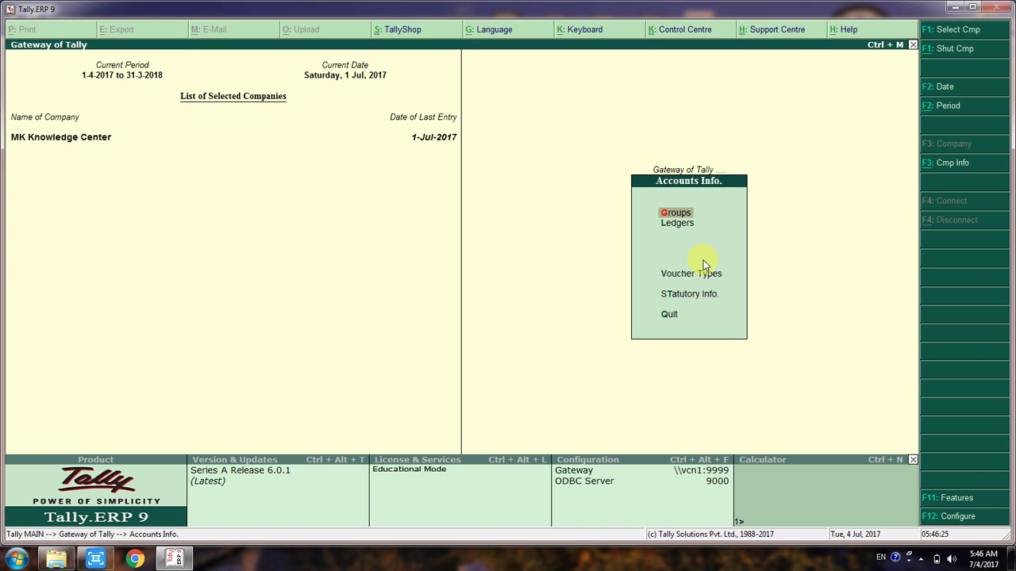
pyautogui.press('Down')
pyautogui.press('Down')
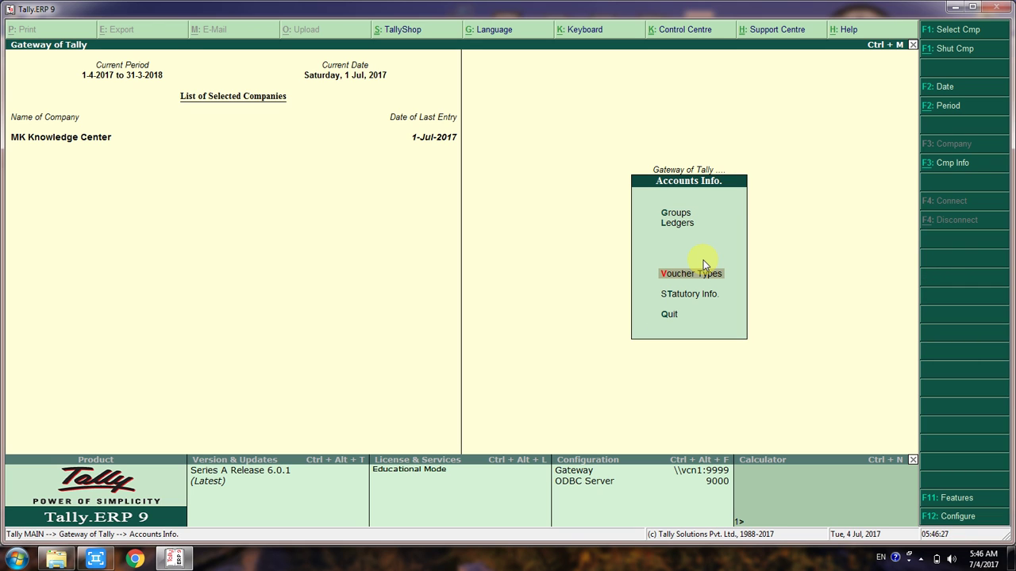
pyautogui.press('Return')
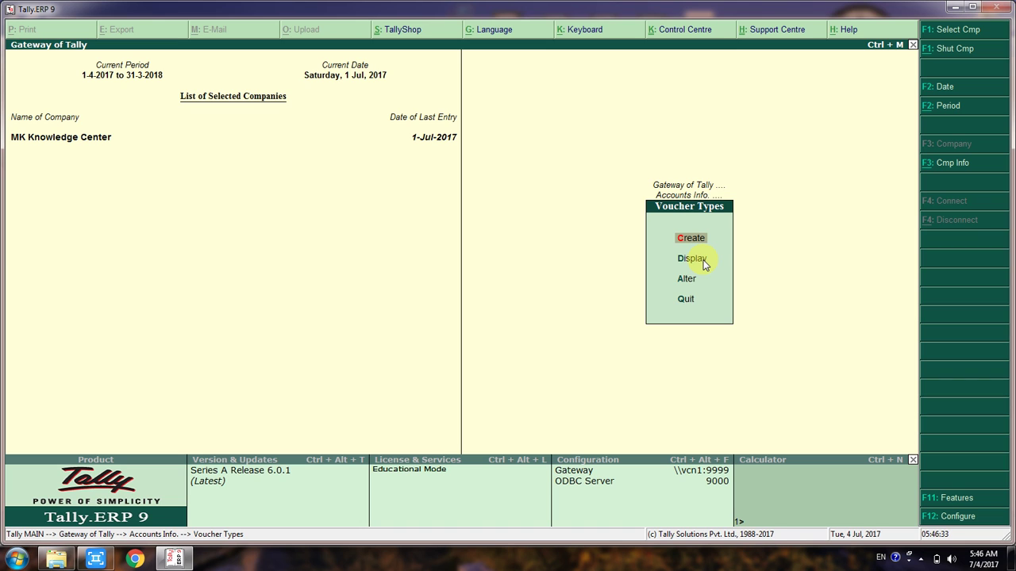
pyautogui.click(692, 259)
pyautogui.press('Down')
pyautogui.press('Return')
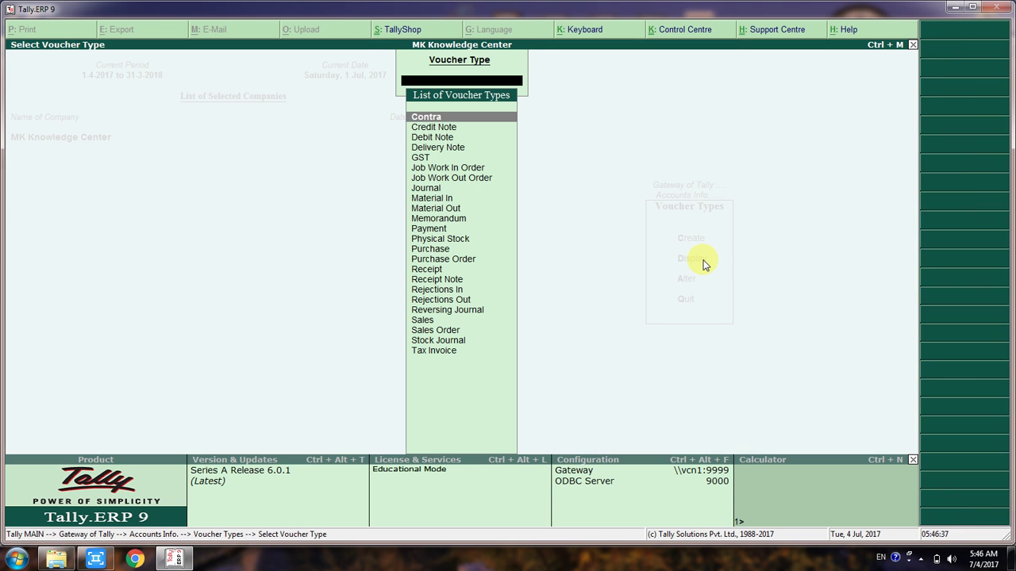
pyautogui.write('Tax')
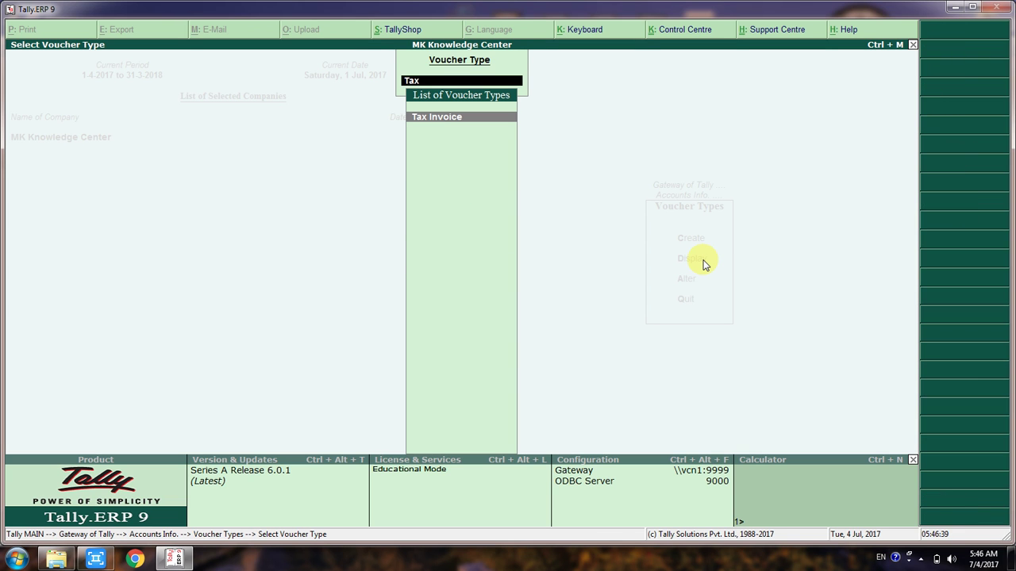
pyautogui.press('Return')
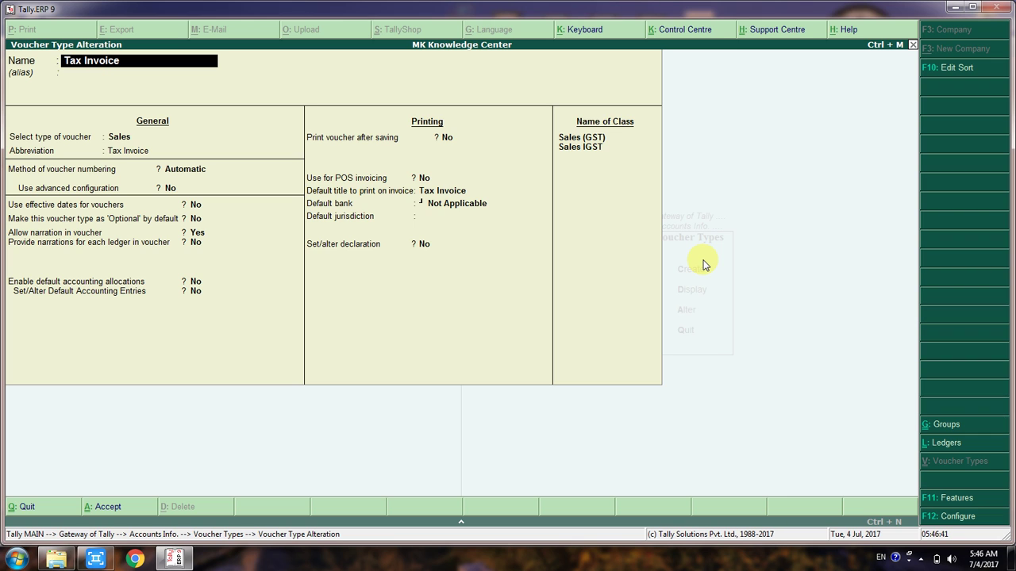
# Examine the Tax Invoice voucher type's general and printing settings, including the default title to print, up to its list of classes.
pyautogui.press('Return')
pyautogui.press('Return')
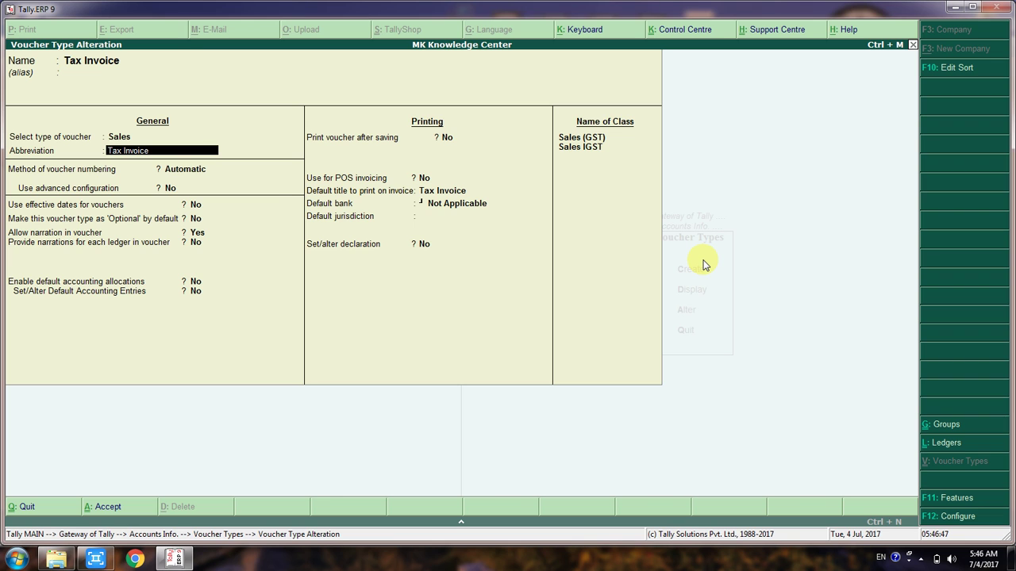
pyautogui.press('Return')
pyautogui.press('Return')
pyautogui.press('Return')
pyautogui.press('Return')
pyautogui.press('Return')
pyautogui.press('Return')
pyautogui.press('Return')
pyautogui.press('Return')
pyautogui.press('Return')
pyautogui.press('Return')
pyautogui.press('Return')
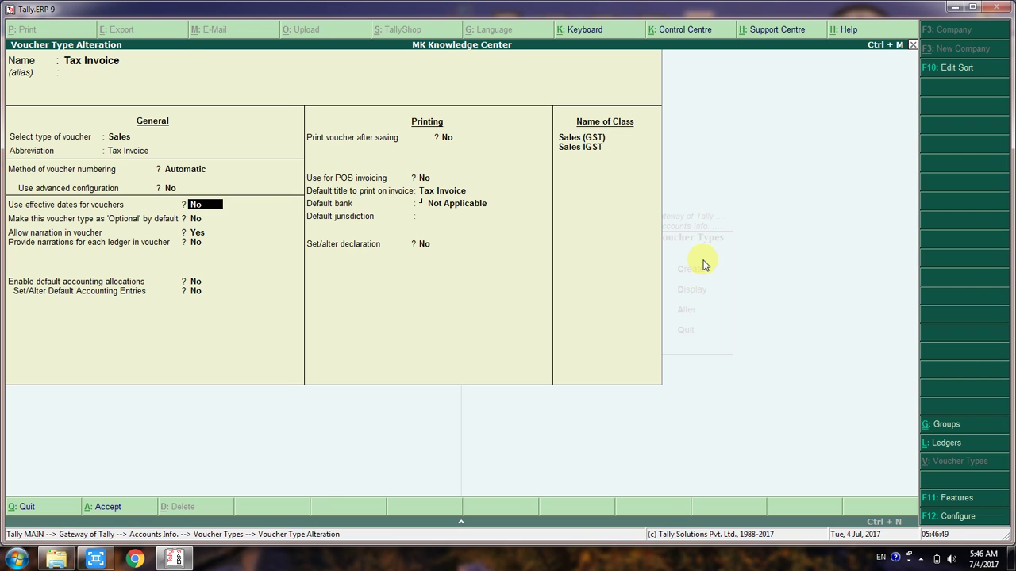
pyautogui.press('Return')
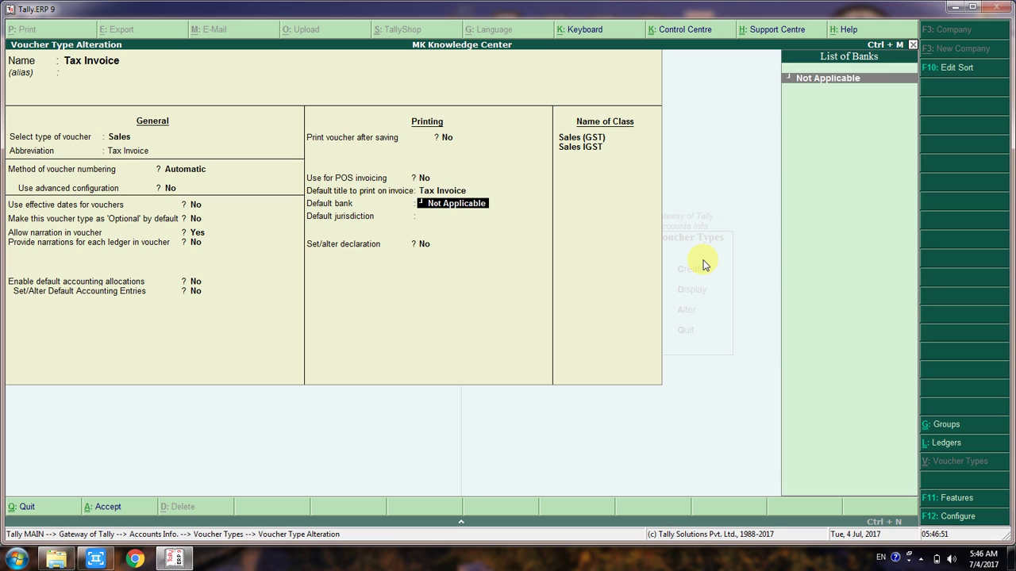
pyautogui.press('BackSpace')
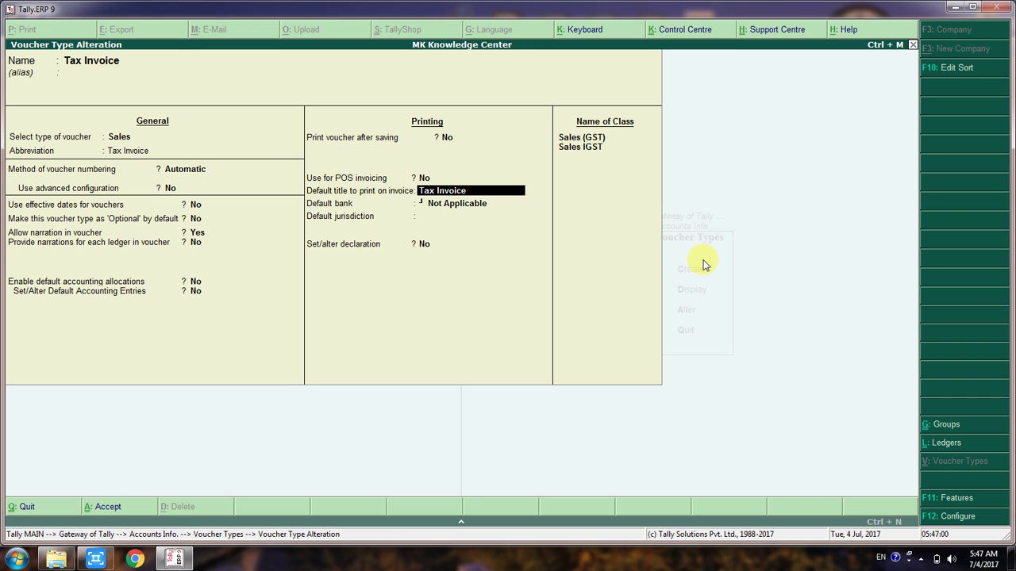
pyautogui.press('Return')
pyautogui.press('Return')
pyautogui.press('Return')
pyautogui.press('Return')
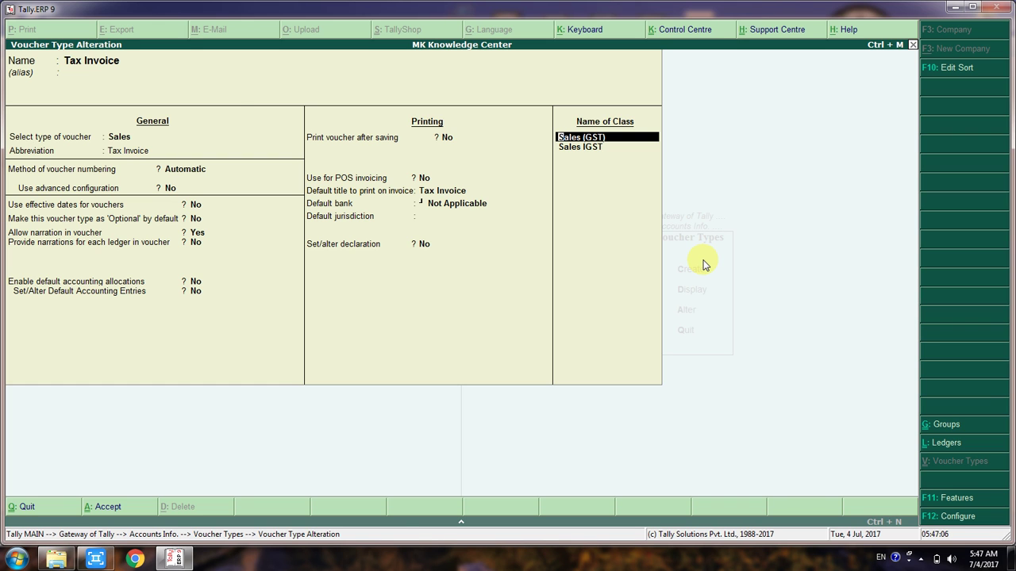
# Open the Sales (GST) voucher class and set both its excluded and included groups to End of List.
pyautogui.press('Return')
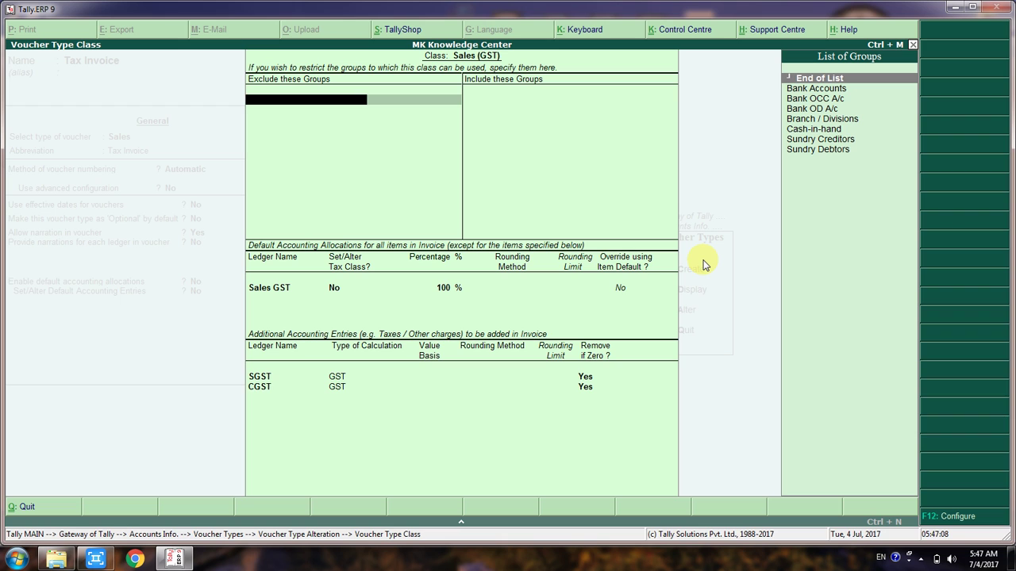
pyautogui.press('Return')
pyautogui.press('Return')
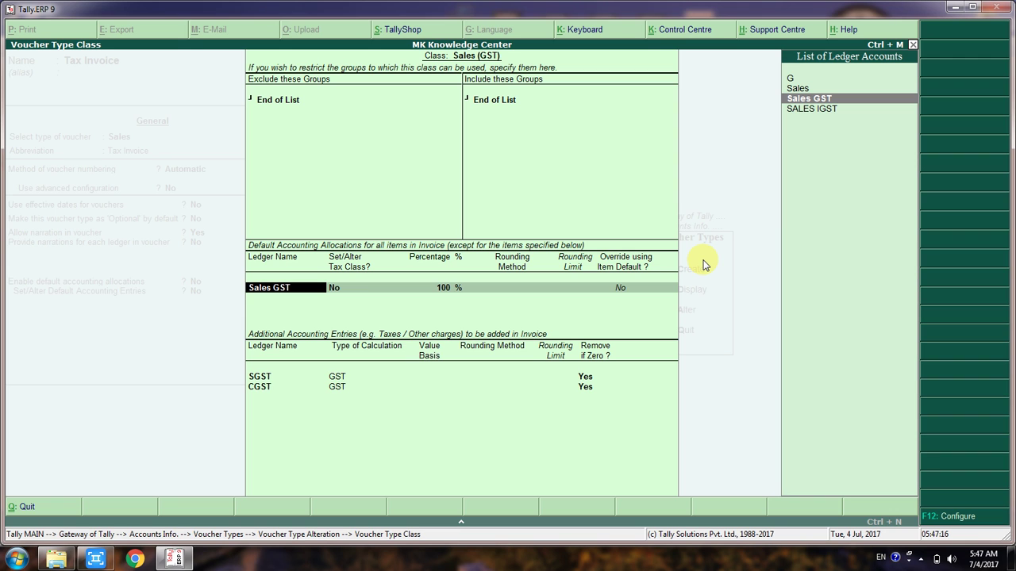
# Open the Sales GST ledger from the class allocations, check its group, GST applicability and supply type, and accept it.
pyautogui.hotkey('ctrl', 'Return')
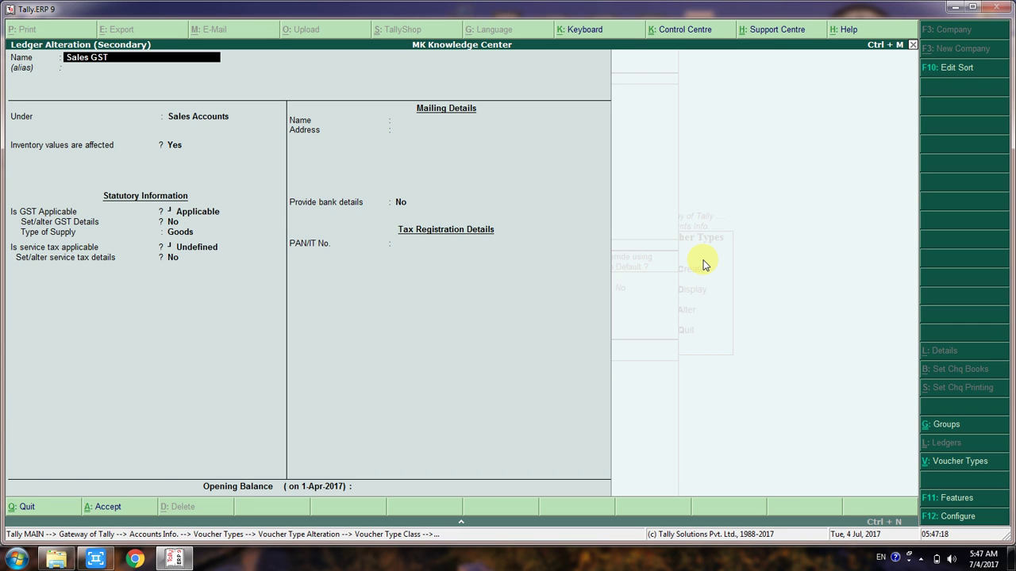
pyautogui.press('Return')
pyautogui.press('Return')
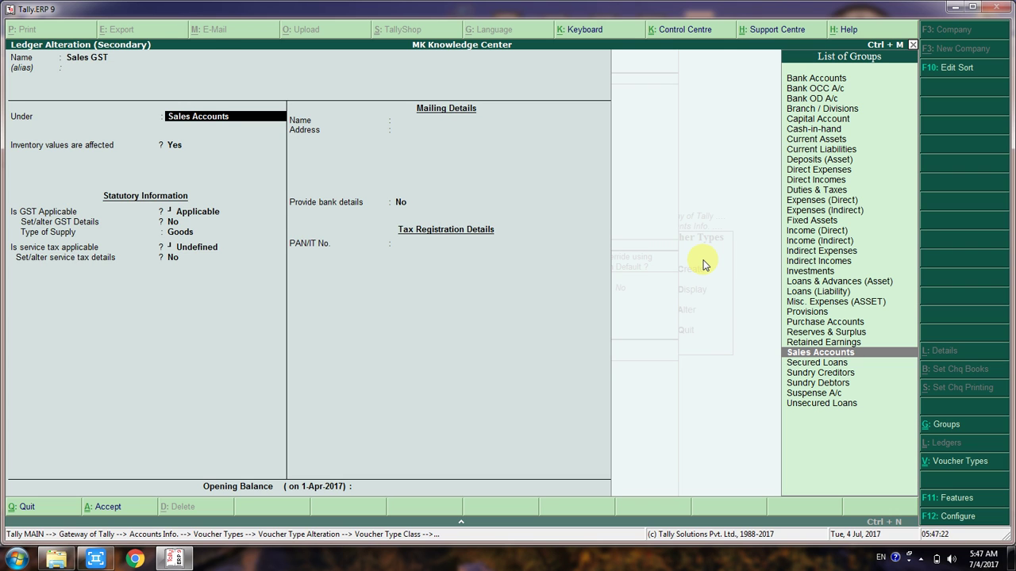
pyautogui.press('Return')
pyautogui.press('Return')
pyautogui.press('Return')
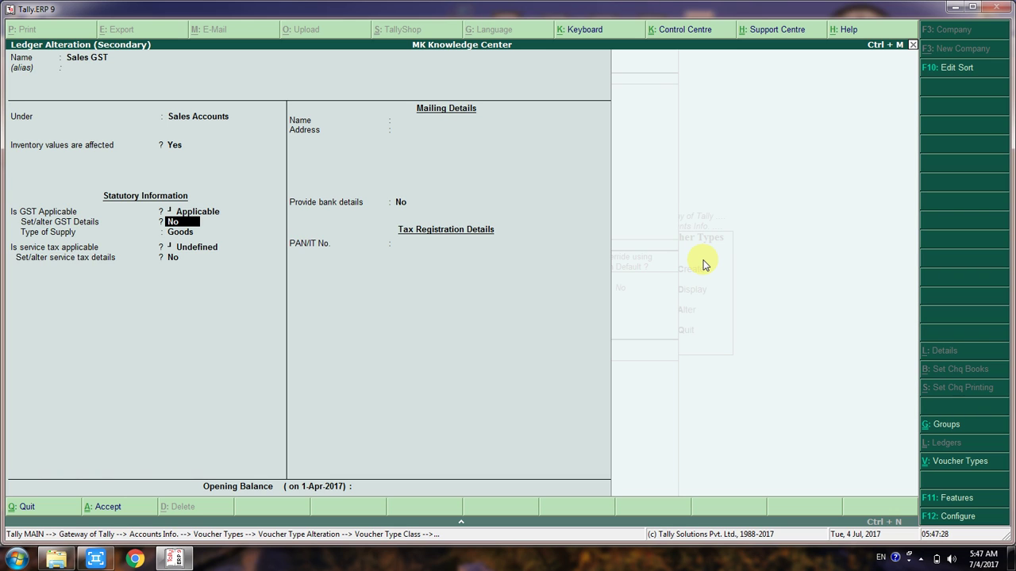
pyautogui.press('Return')
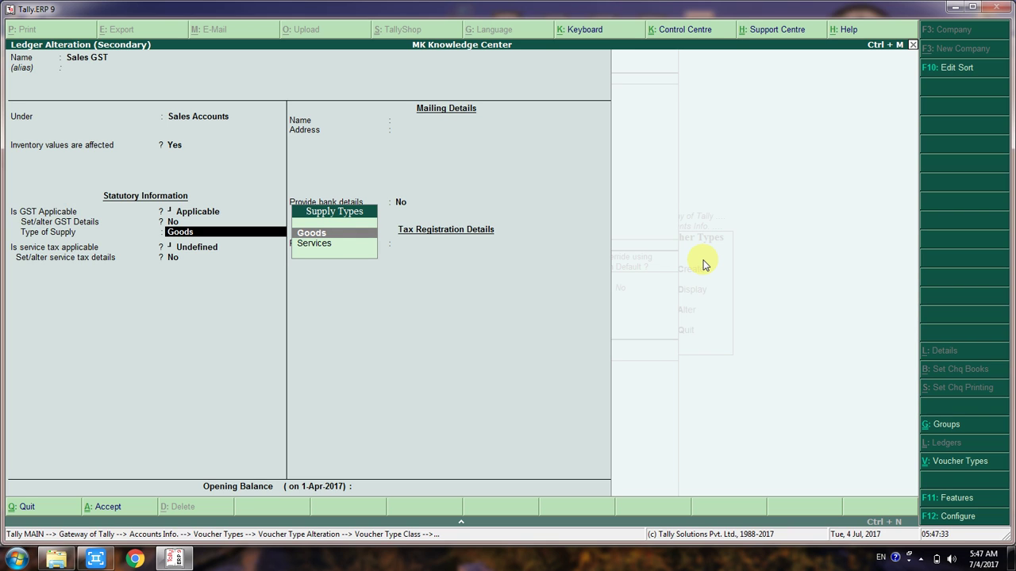
pyautogui.press('Return')
pyautogui.press('Return')
pyautogui.press('Return')
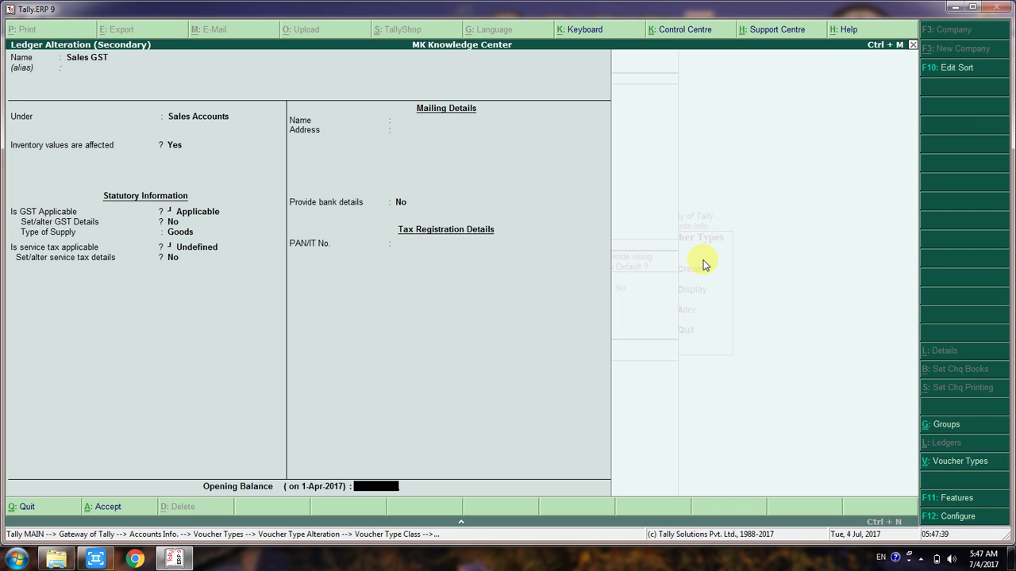
pyautogui.hotkey('ctrl', 'a')
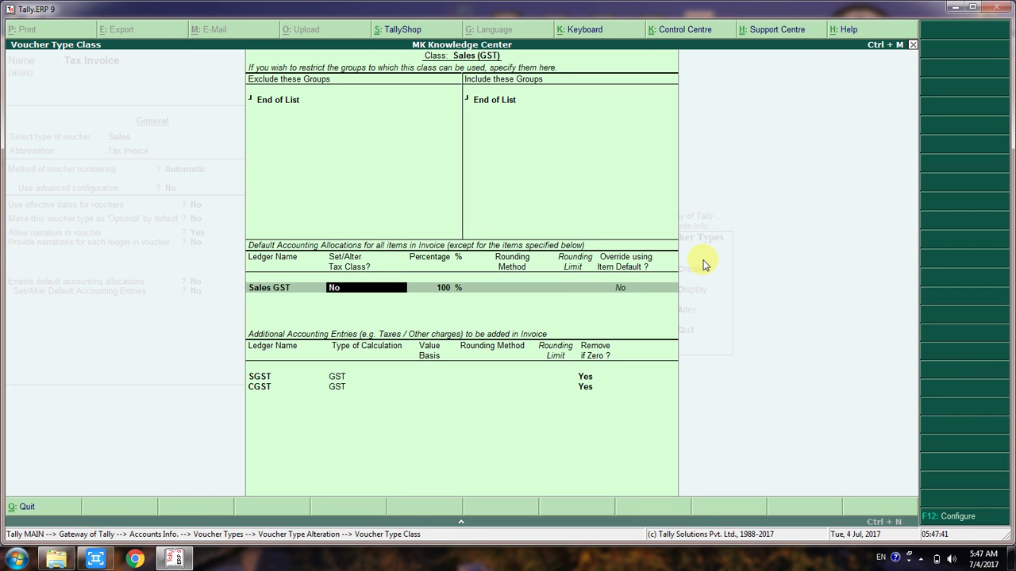
# Set Override using Item Default to Yes for the Sales GST allocation, keeping its percentage at 100.
pyautogui.press('Return')
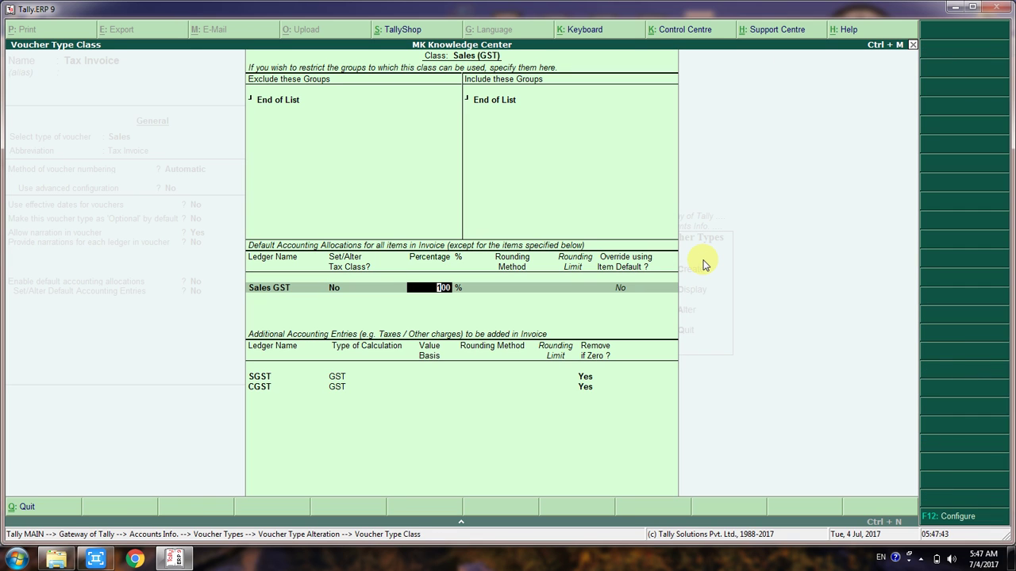
pyautogui.press('Return')
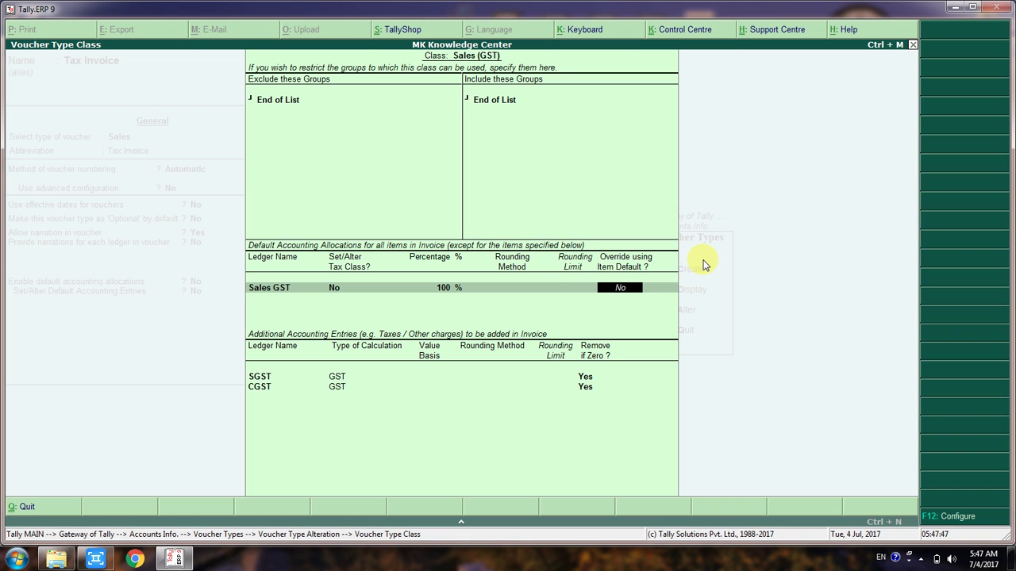
pyautogui.write('y')
pyautogui.press('Return')
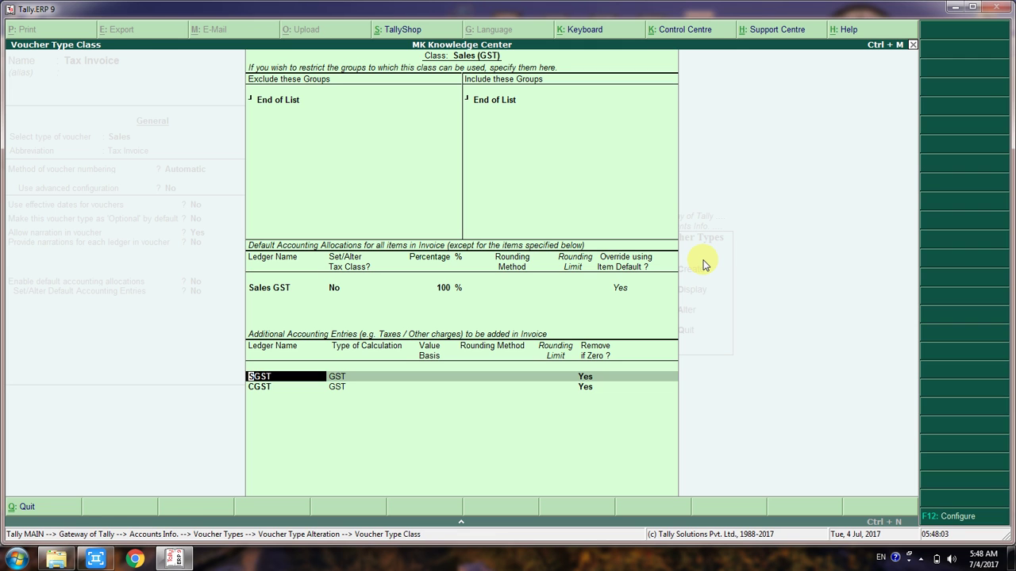
# Open the SGST ledger from the class's additional accounting entries and check its group, type of duty and State Tax type.
pyautogui.hotkey('ctrl', 'Return')
pyautogui.press('Return')
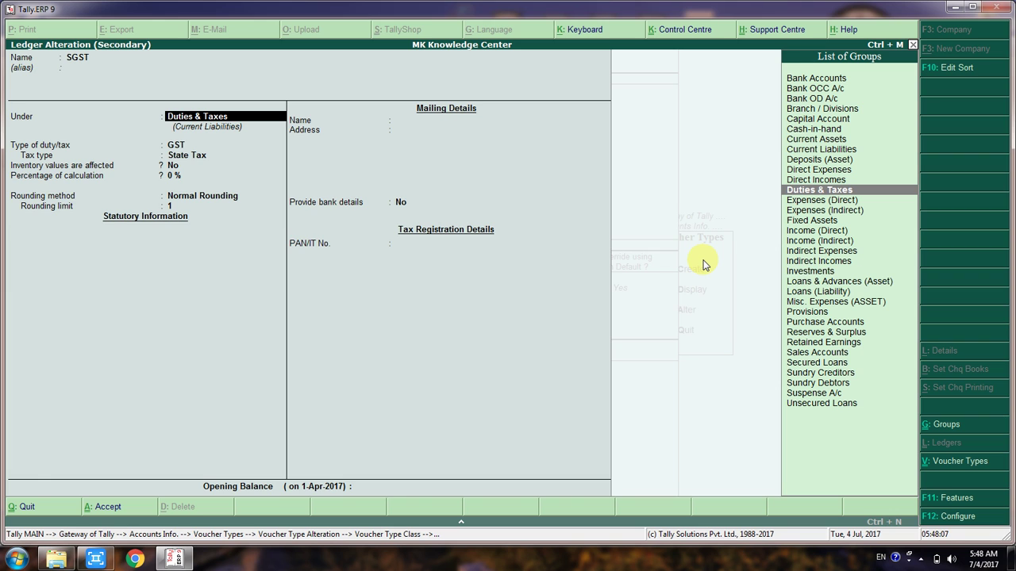
pyautogui.press('Return')
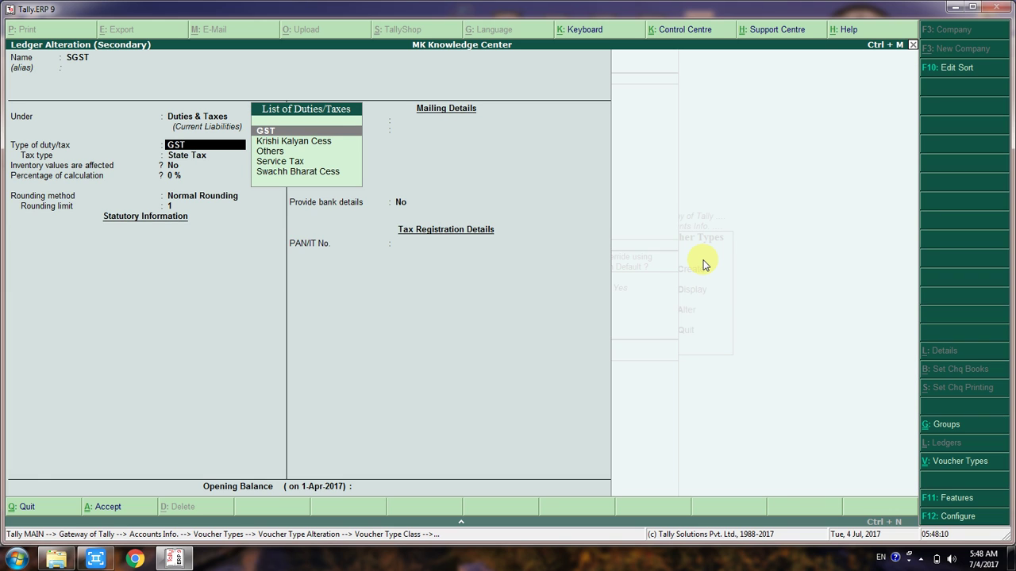
pyautogui.press('Return')
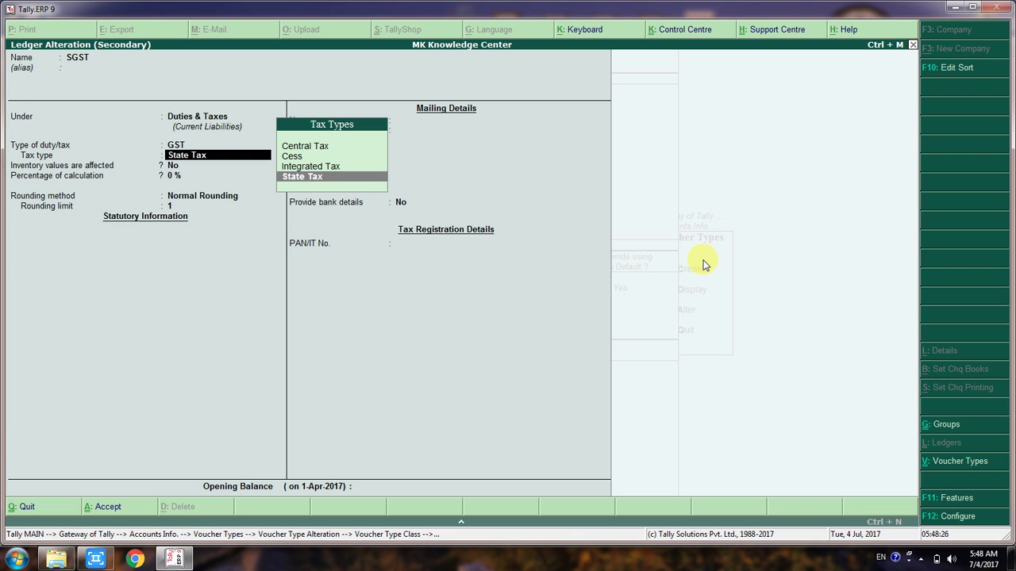
pyautogui.press('Return')
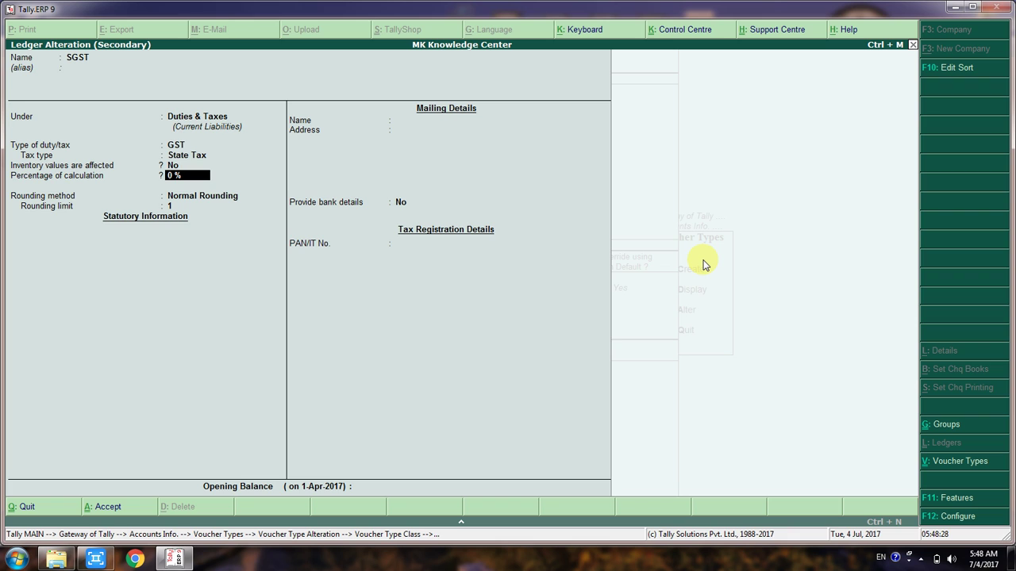
# Keep SGST at 0% calculation with Normal Rounding and a rounding limit of 1, and accept the ledger.
pyautogui.press('Return')
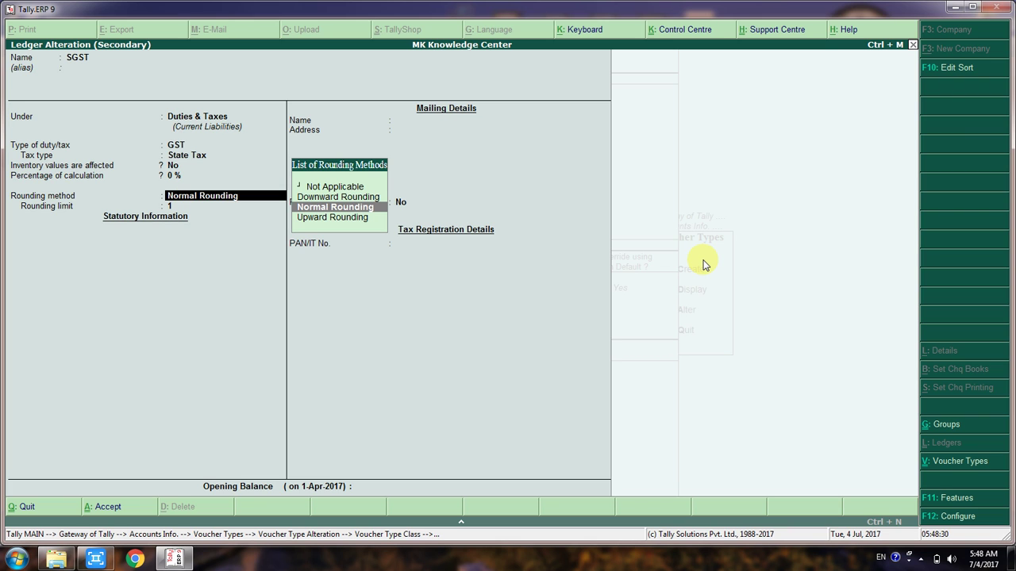
pyautogui.press('Return')
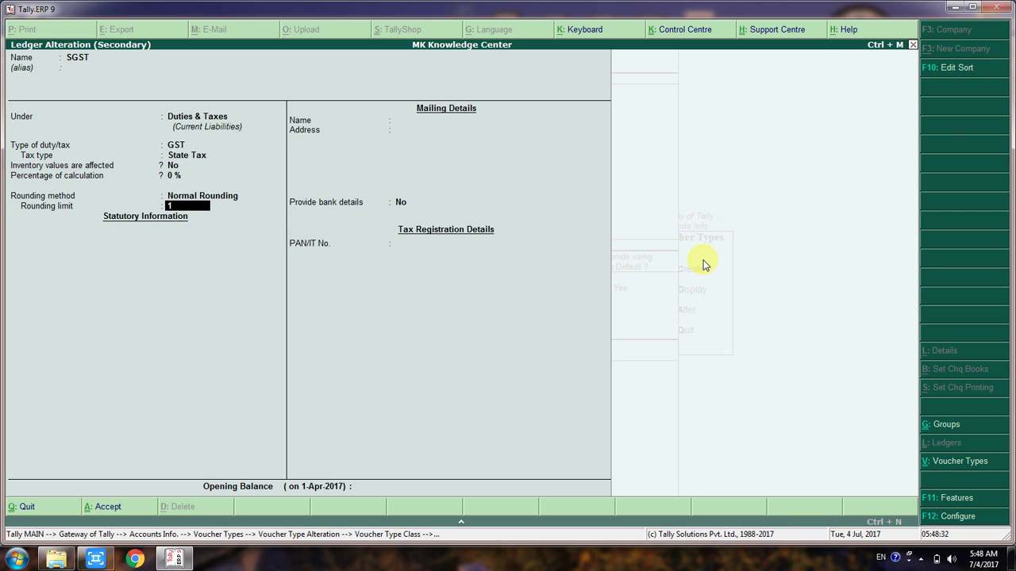
pyautogui.press('Return')
pyautogui.press('Return')
pyautogui.press('Return')
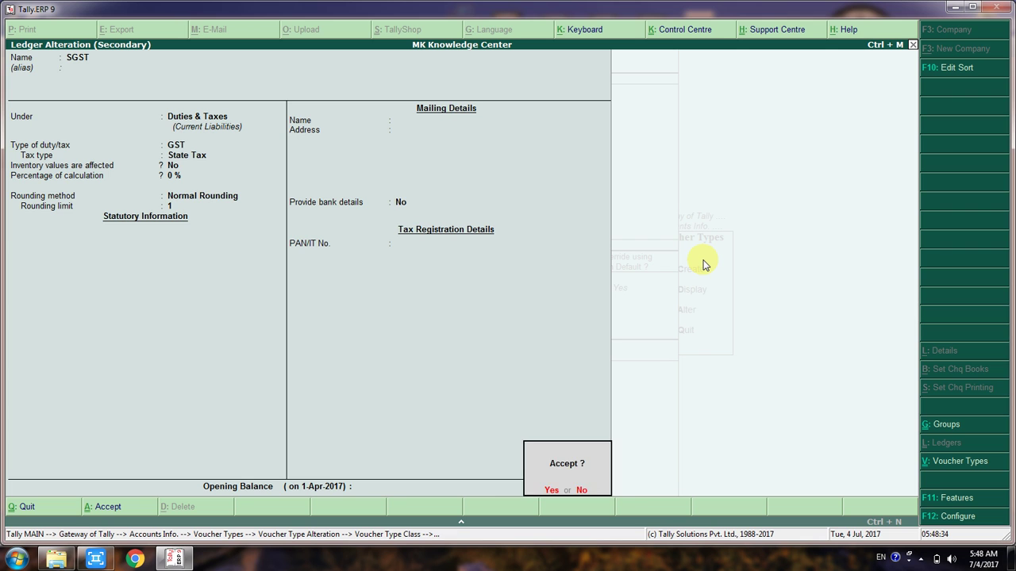
pyautogui.press('Return')
pyautogui.press('Return')
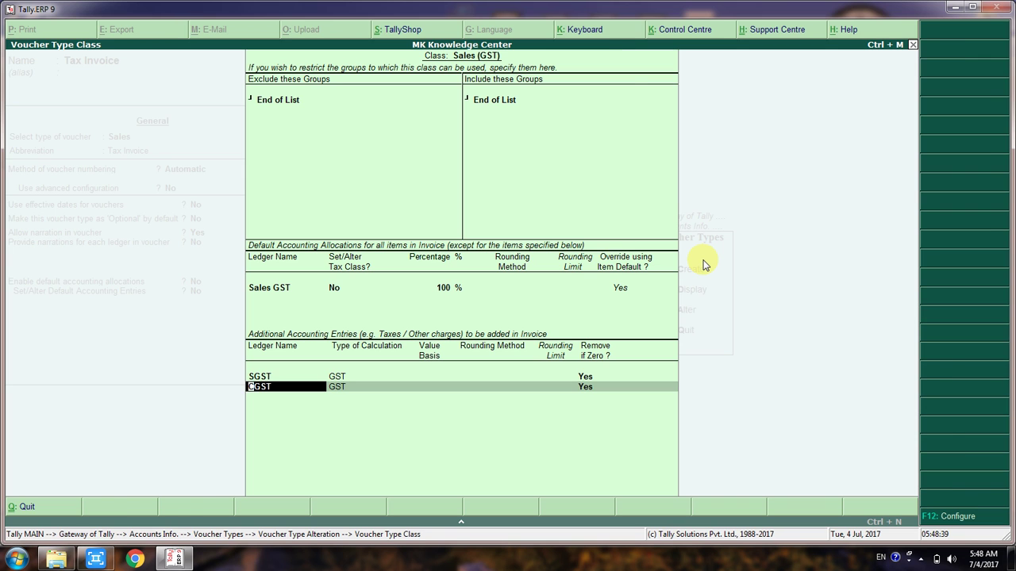
# Open the CGST ledger from the additional accounting entries and check its group, type of duty and Central Tax type.
pyautogui.hotkey('ctrl', 'Return')
pyautogui.press('Return')
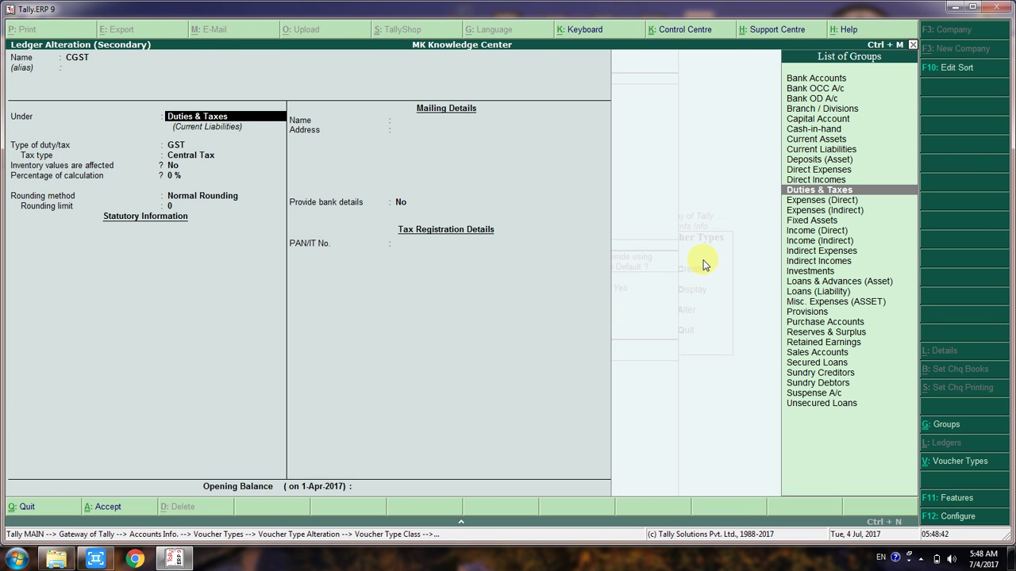
pyautogui.press('Return')
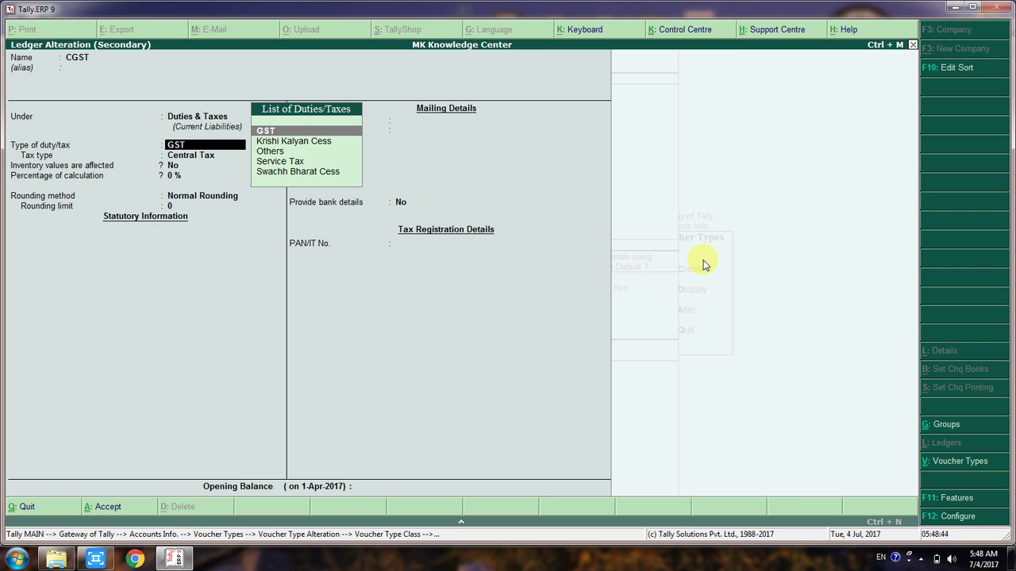
pyautogui.press('Return')
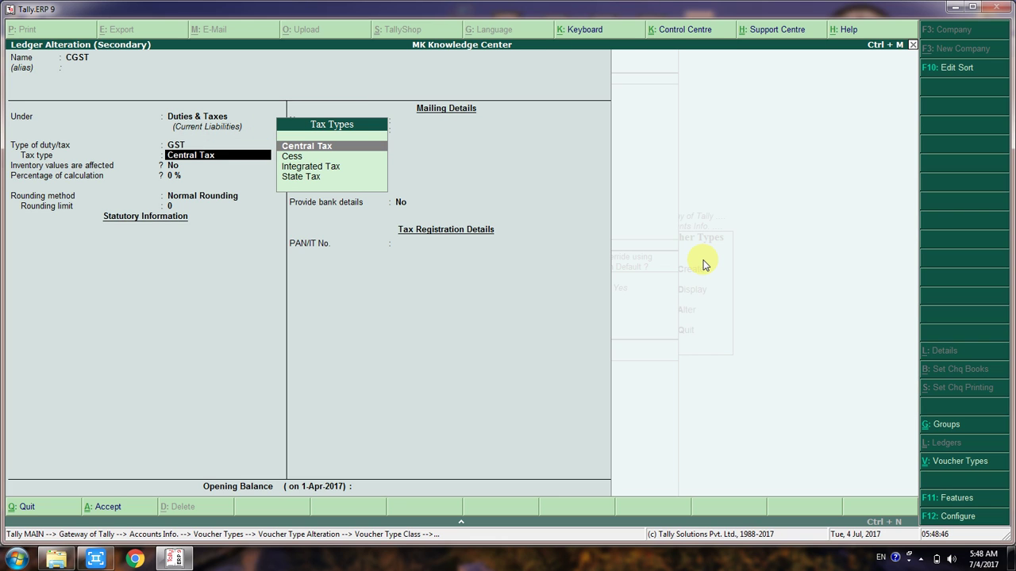
pyautogui.press('Return')
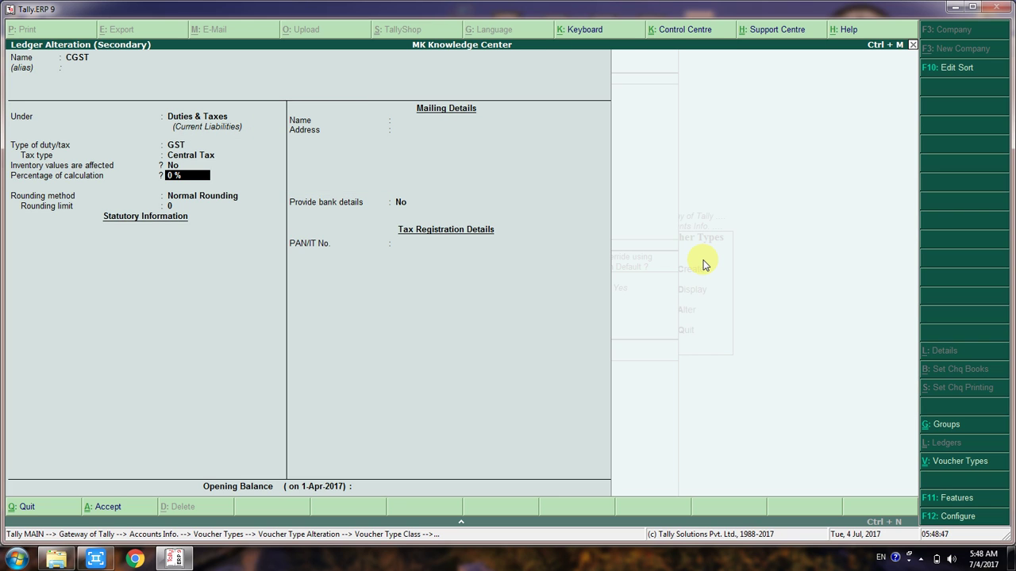
# Set the CGST rounding limit to 1 with Normal Rounding, accept the ledger, and complete the Sales (GST) class.
pyautogui.press('Return')
pyautogui.press('Return')
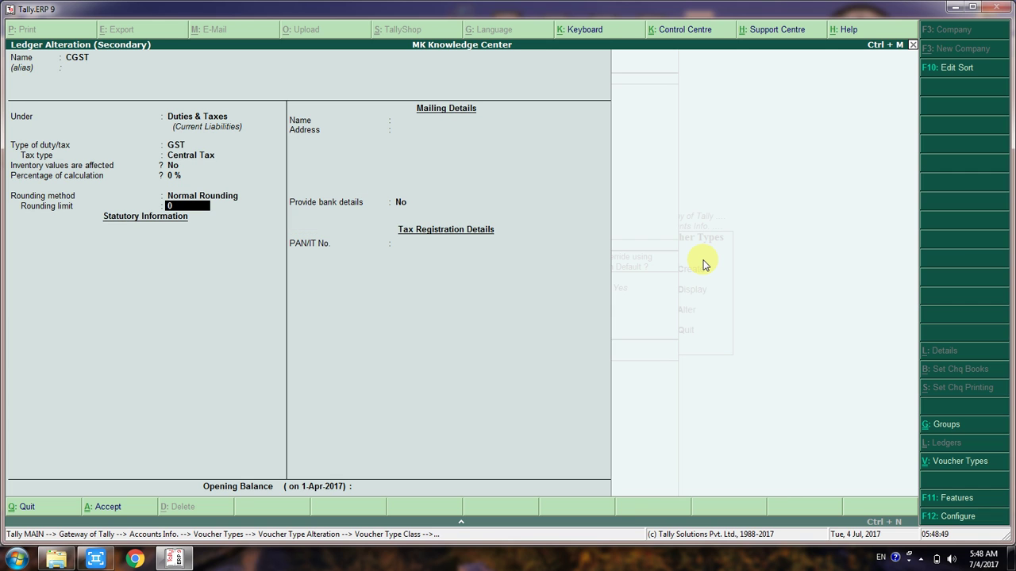
pyautogui.press('Return')
pyautogui.press('Return')
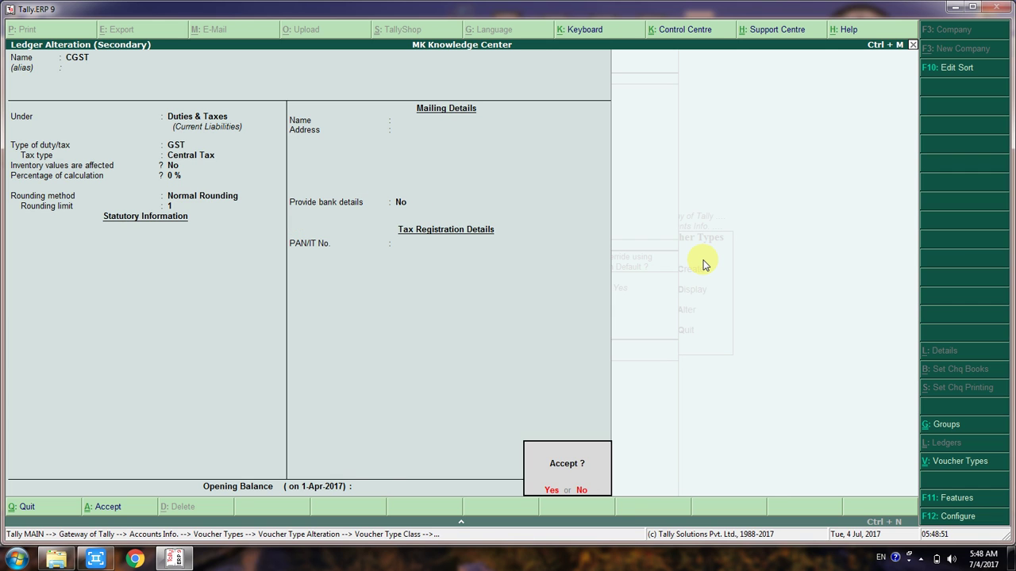
pyautogui.press('Return')
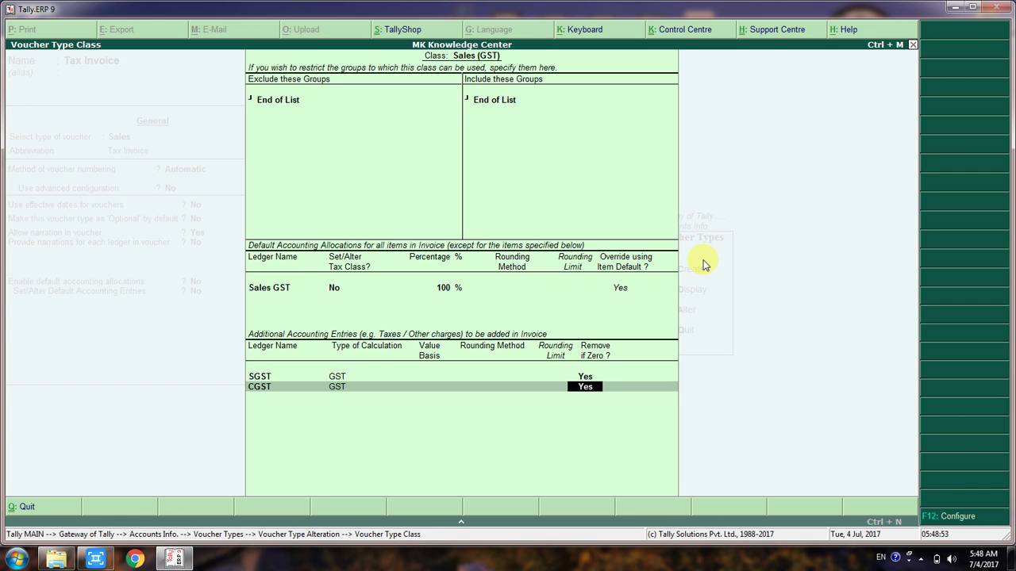
pyautogui.press('Return')
pyautogui.press('Return')
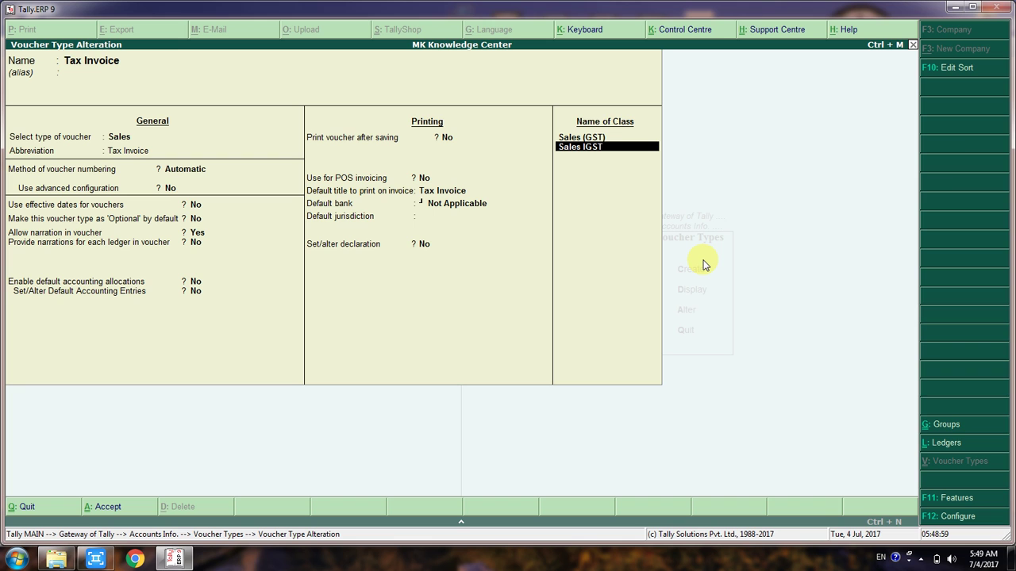
# Open the Sales IGST voucher class and set both its excluded and included groups to End of List.
pyautogui.press('Escape')
pyautogui.press('n')
pyautogui.press('Return')
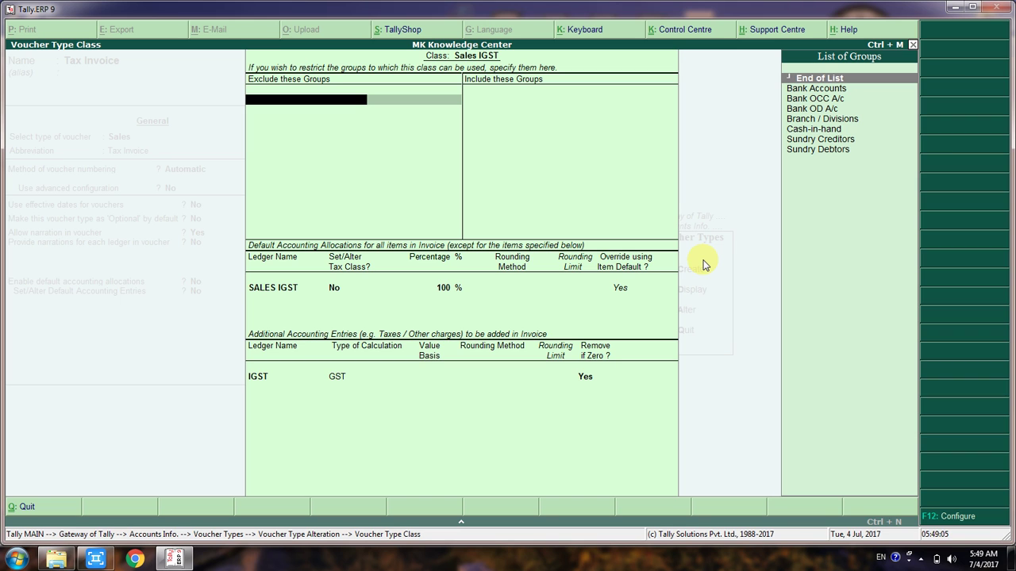
pyautogui.press('Return')
pyautogui.press('Return')
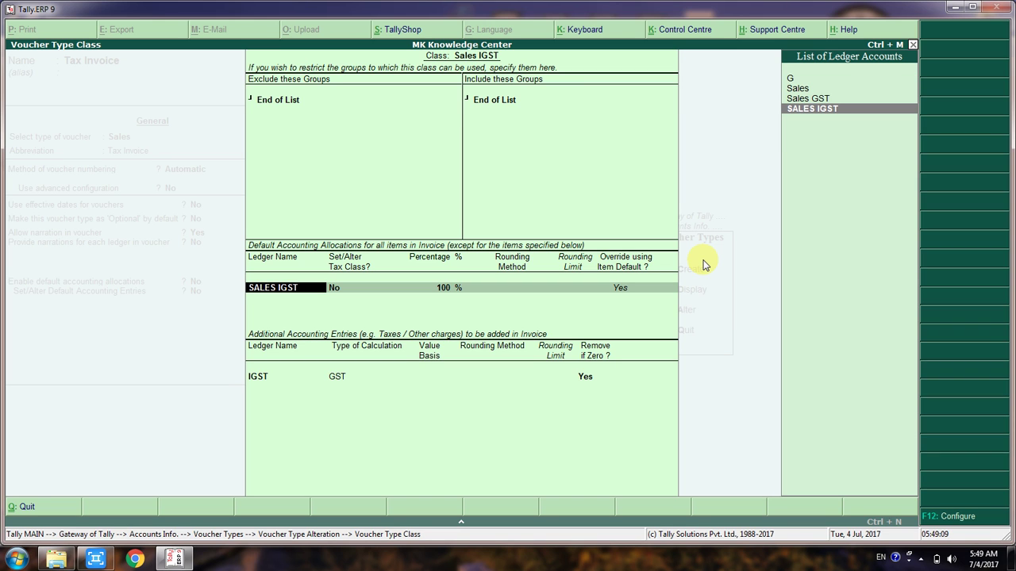
# Review and accept the SALES IGST ledger with GST applicable for Goods, keeping its allocation at 100% with Override using Item Default at Yes.
pyautogui.hotkey('ctrl', 'Return')
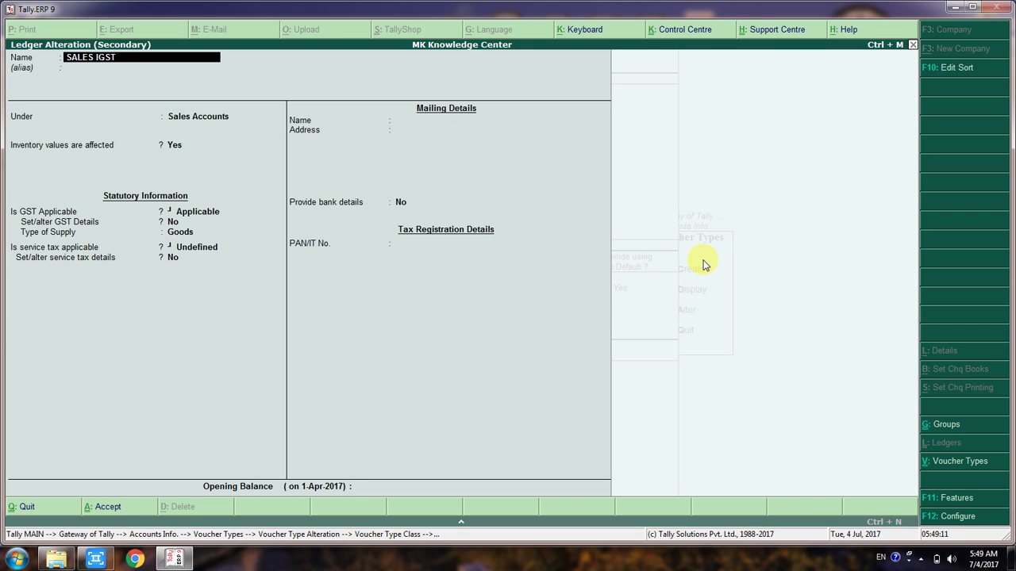
pyautogui.press('Return')
pyautogui.press('Return')
pyautogui.press('Return')
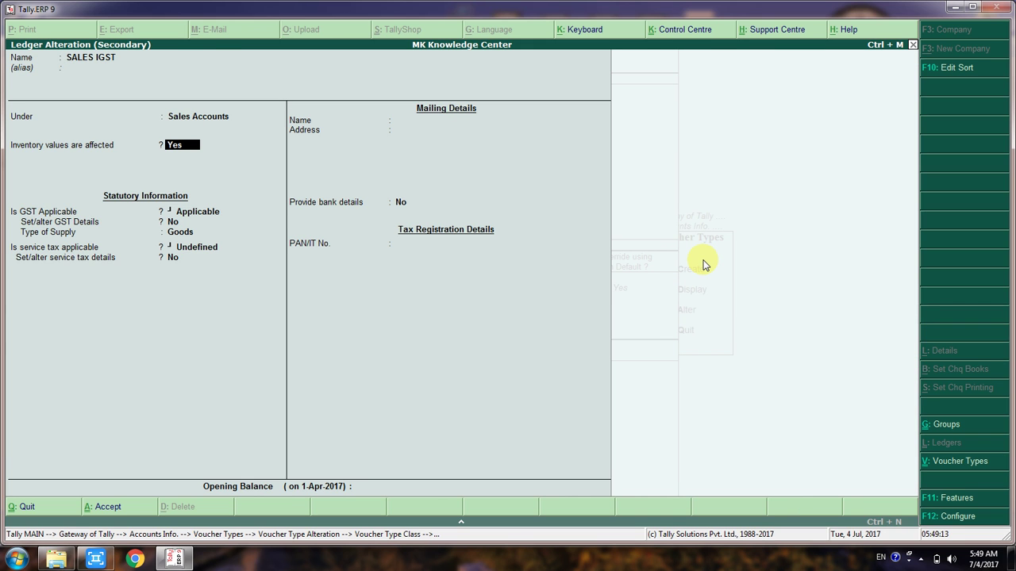
pyautogui.press('Return')
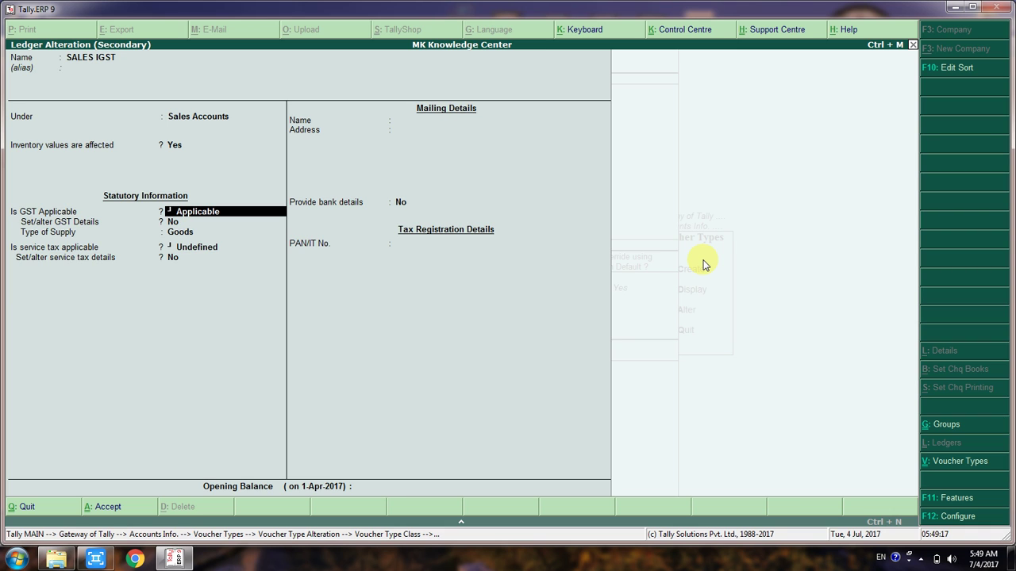
pyautogui.press('Return')
pyautogui.press('Return')
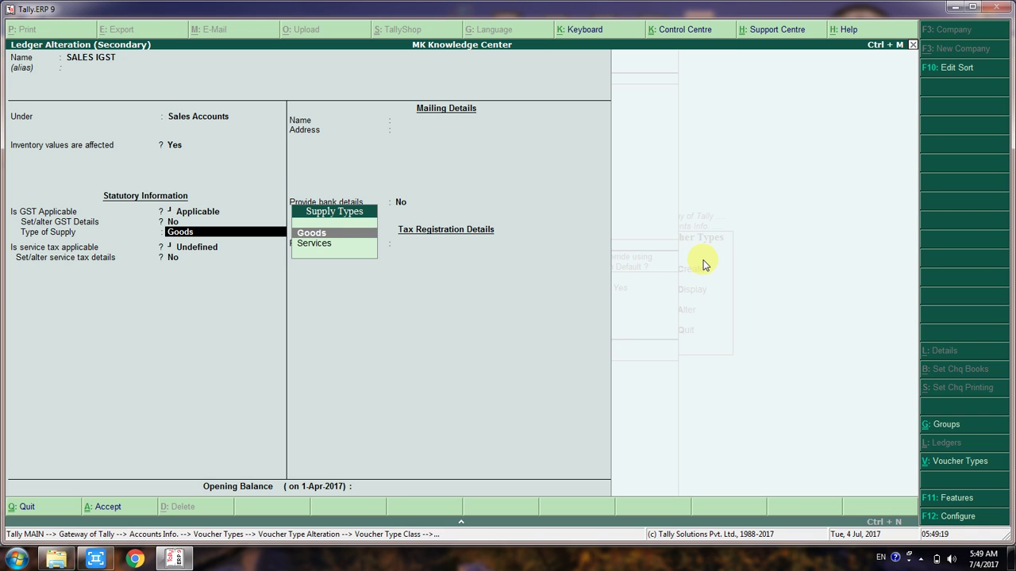
pyautogui.press('Return')
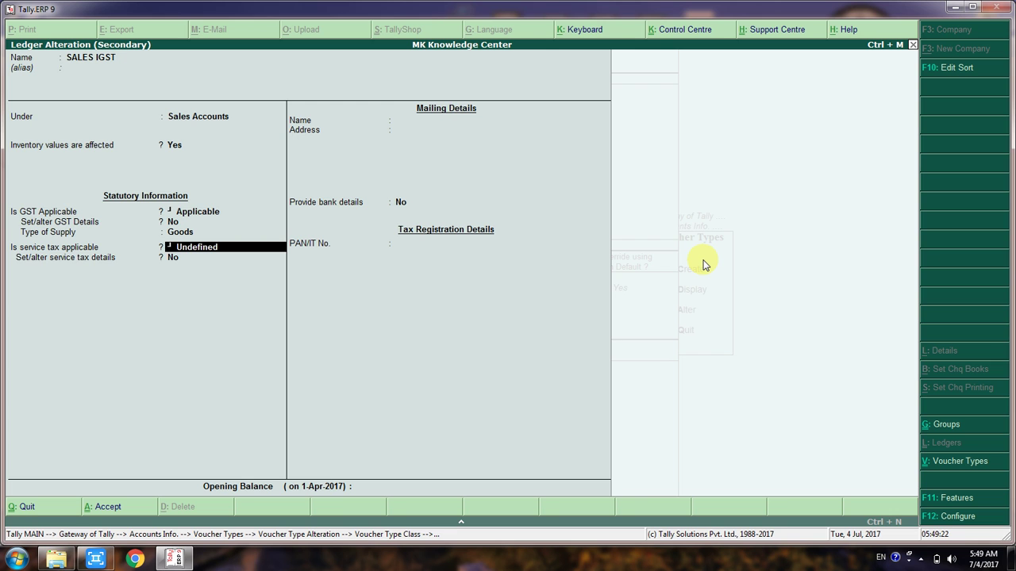
pyautogui.hotkey('ctrl', 'a')
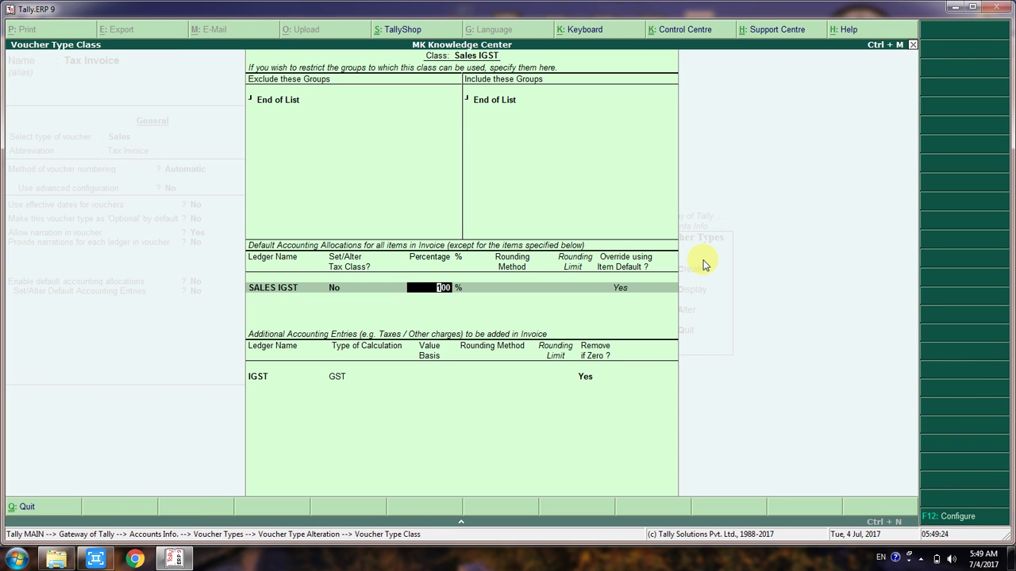
pyautogui.press('Return')
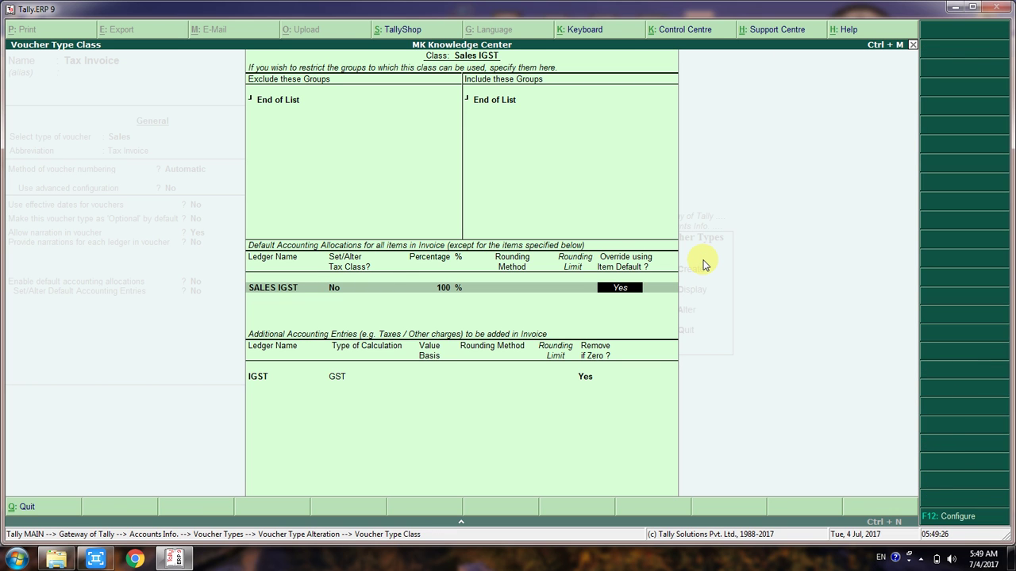
pyautogui.press('Return')
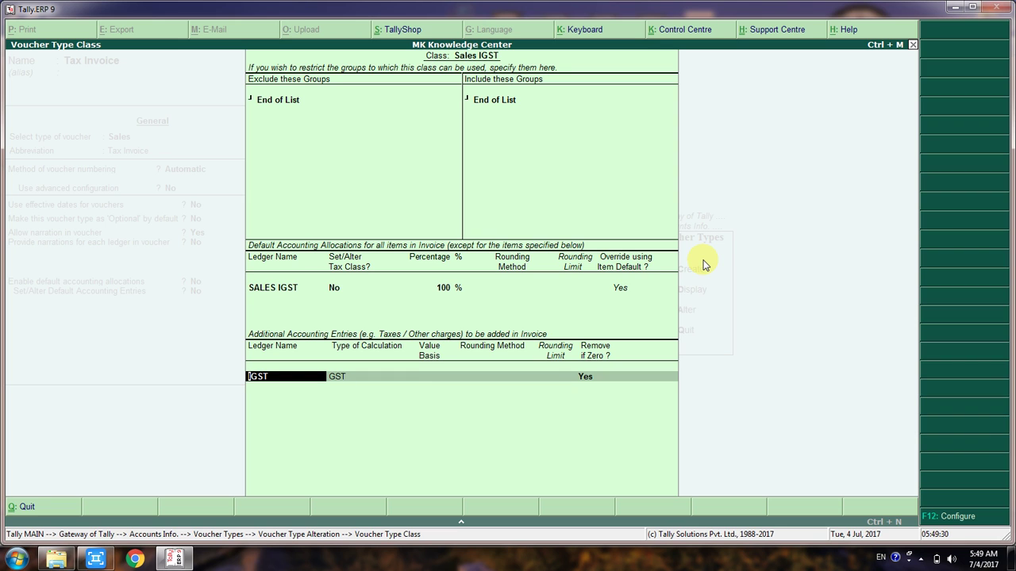
pyautogui.press('super')
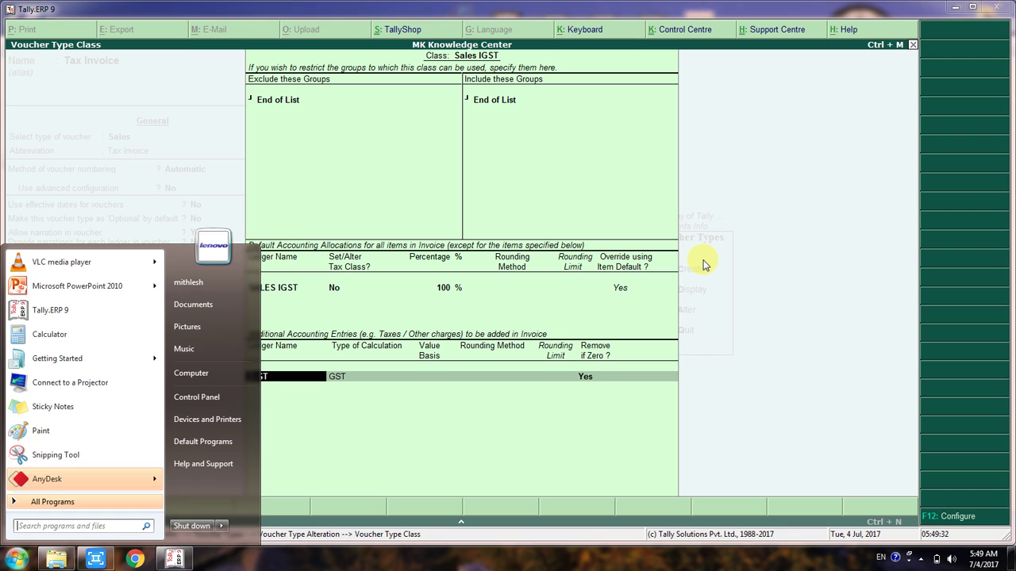
pyautogui.press('super')
pyautogui.press('super')
pyautogui.press('super')
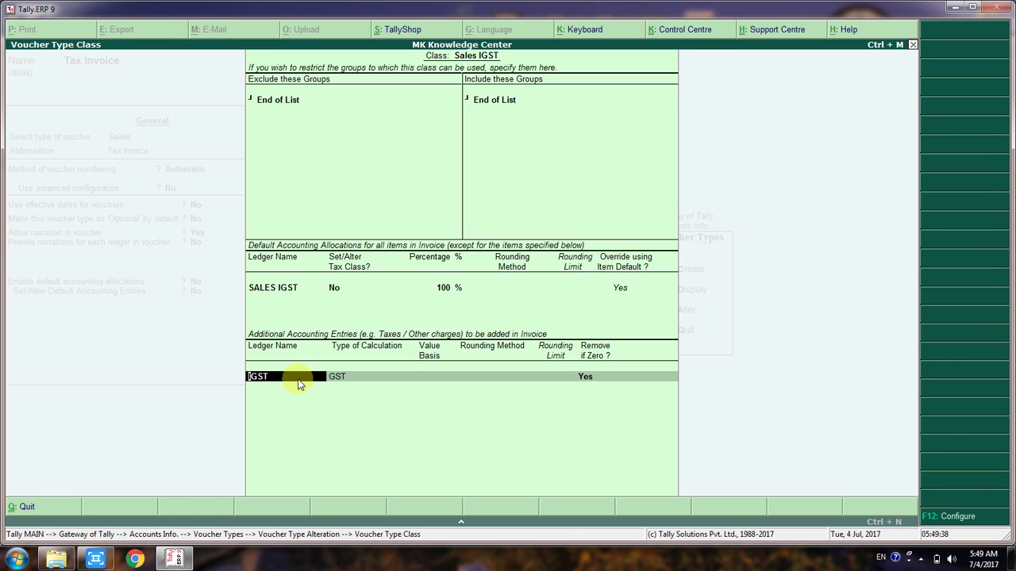
# Open the IGST ledger from the additional accounting entries and check its group, type of duty and Integrated Tax type.
pyautogui.hotkey('ctrl', 'Return')
pyautogui.press('Return')
pyautogui.press('Return')
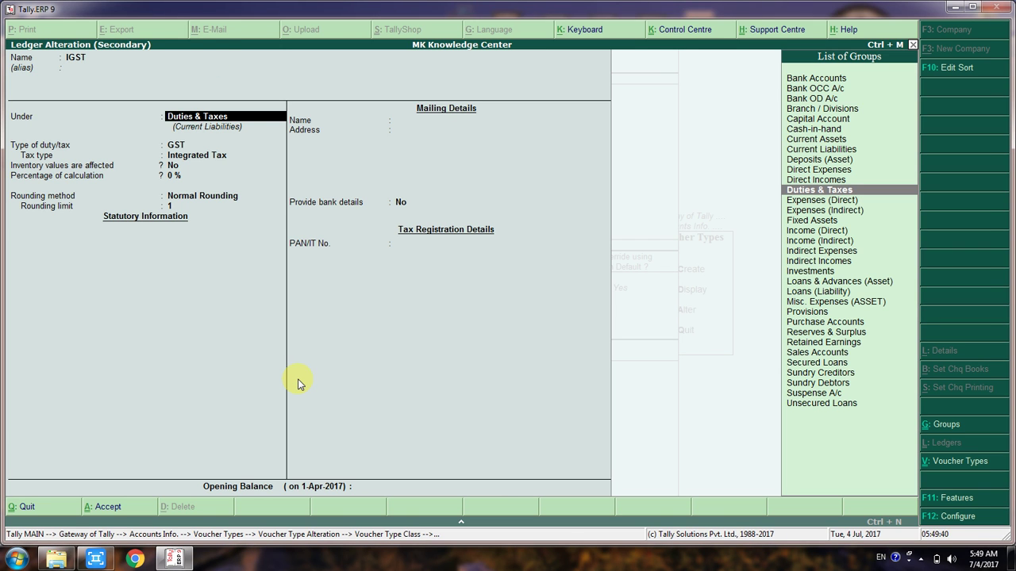
pyautogui.press('Return')
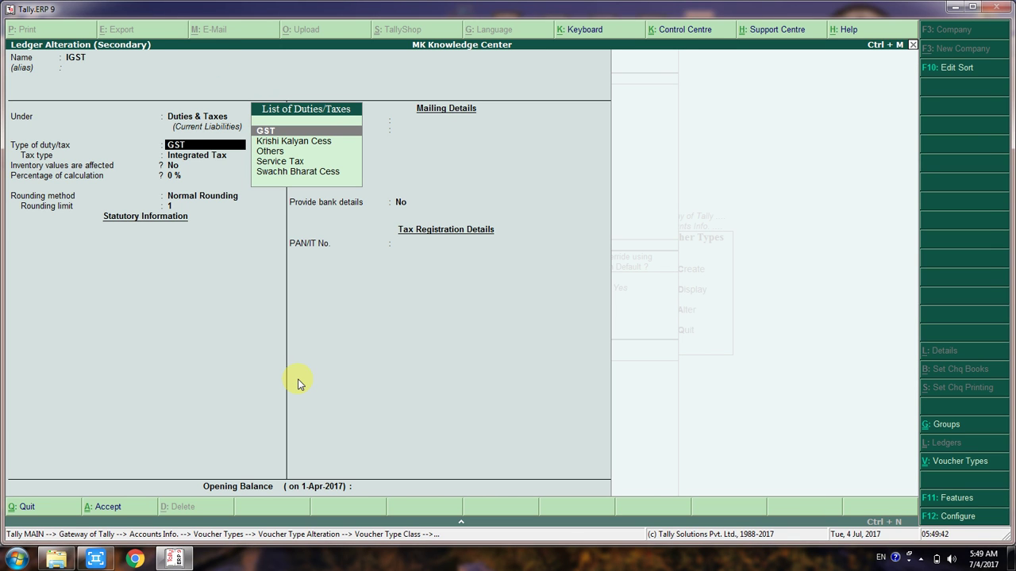
pyautogui.press('Return')
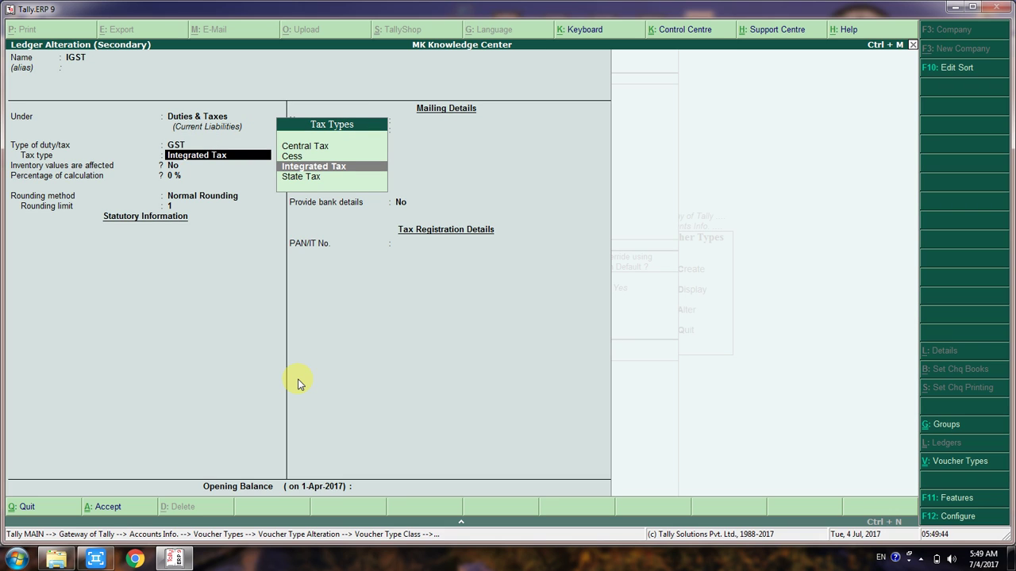
pyautogui.press('Return')
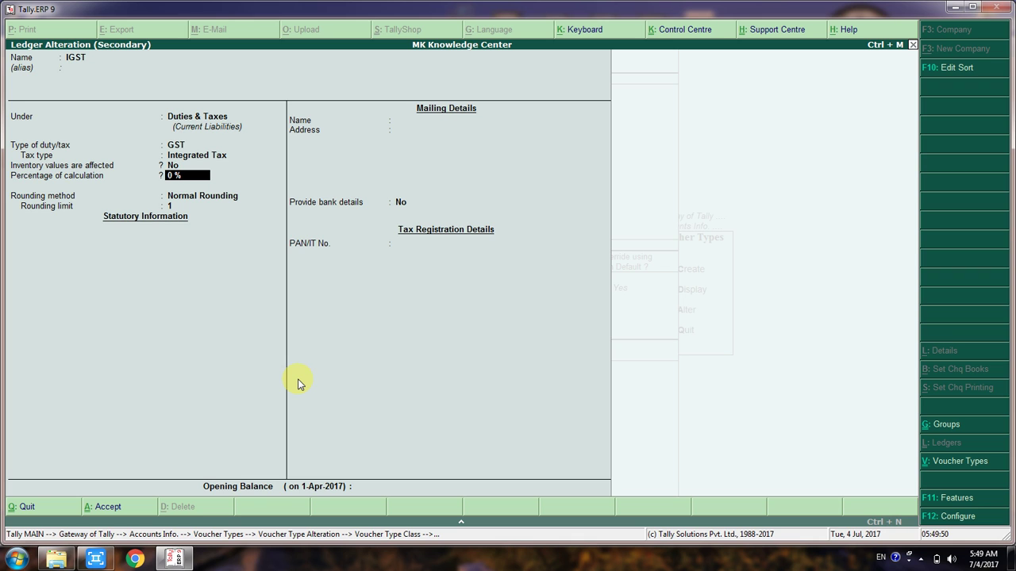
# Keep IGST's Normal Rounding with a limit of 1, accept the ledger, and complete the Sales IGST class with Remove if Zero at Yes.
pyautogui.press('Return')
pyautogui.press('Return')
pyautogui.press('Return')
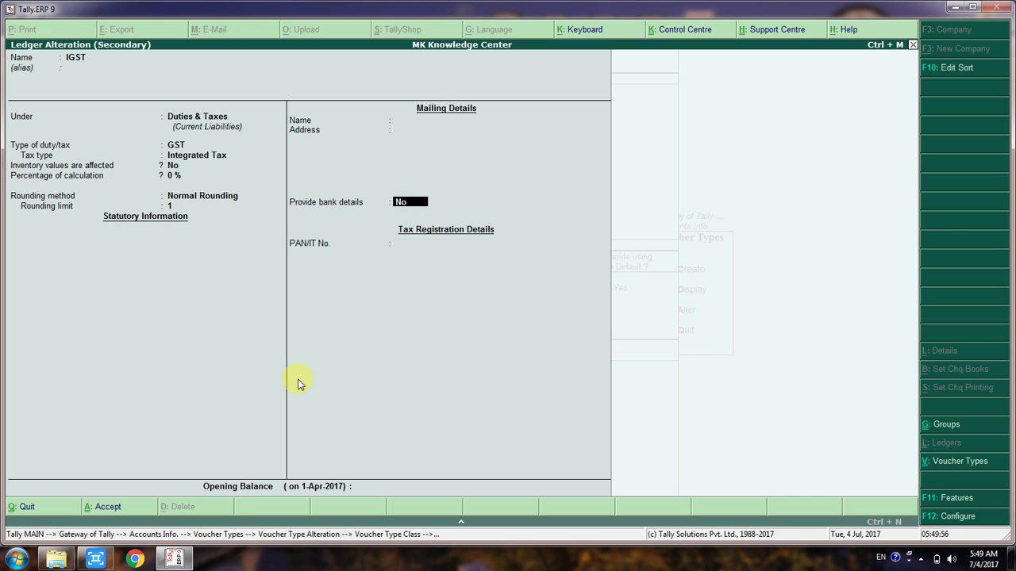
pyautogui.press('Return')
pyautogui.press('Return')
pyautogui.press('Return')
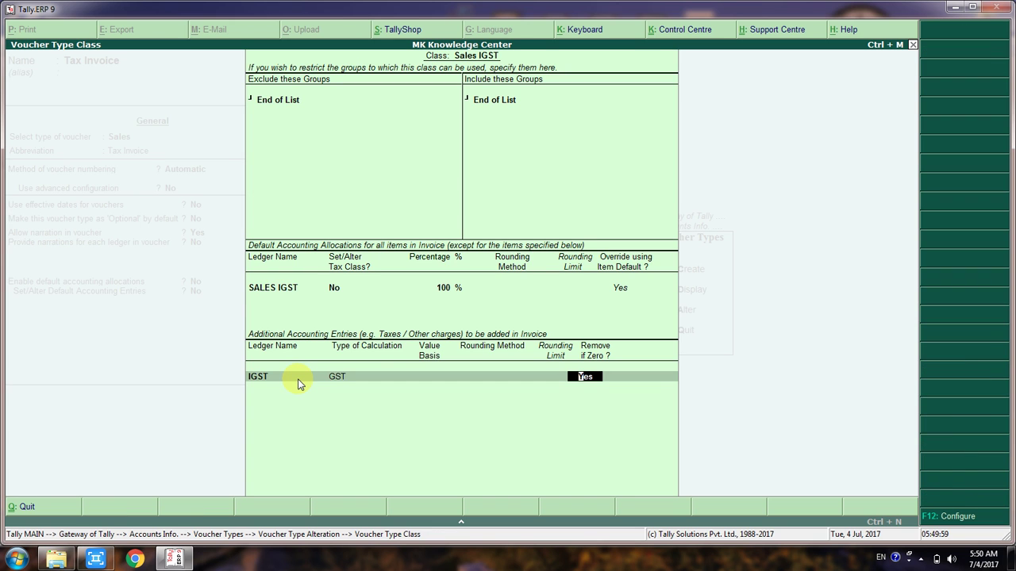
pyautogui.press('Return')
pyautogui.press('Return')
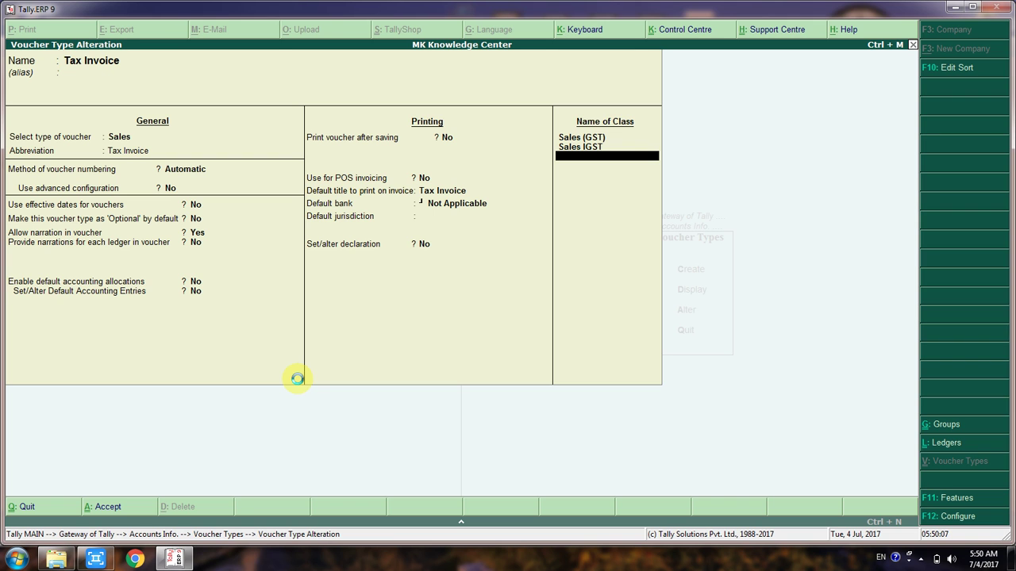
# Save the Tax Invoice voucher type and return to the Gateway of Tally.
pyautogui.hotkey('ctrl', 'a')
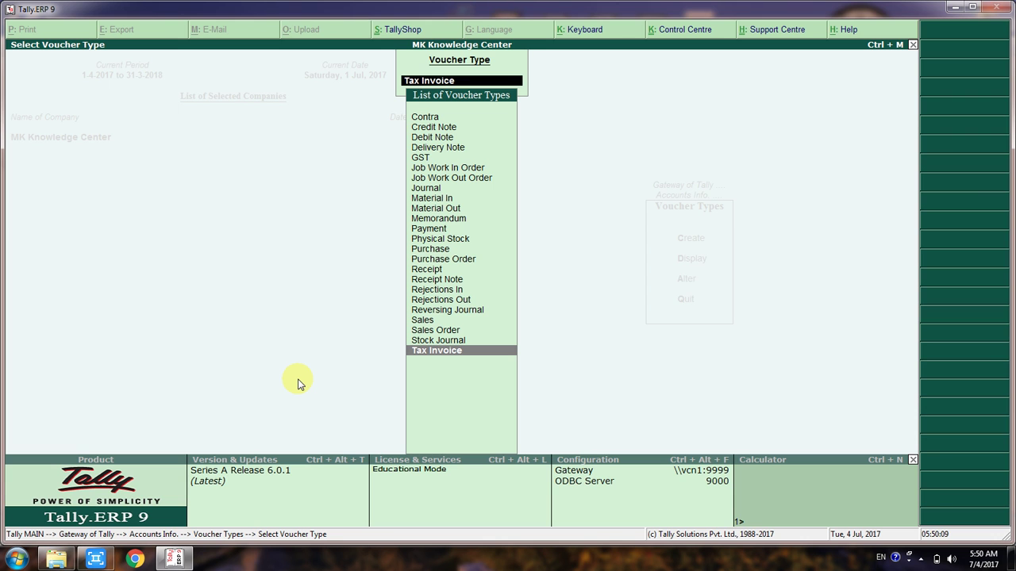
pyautogui.press('Return')
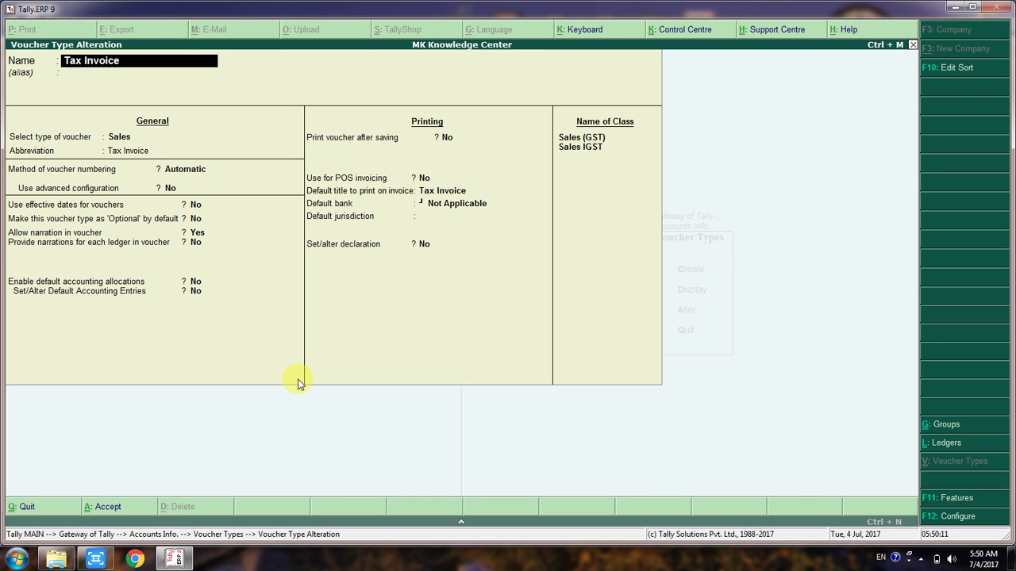
pyautogui.press('Escape')
pyautogui.press('y')
pyautogui.press('Escape')
pyautogui.press('Escape')
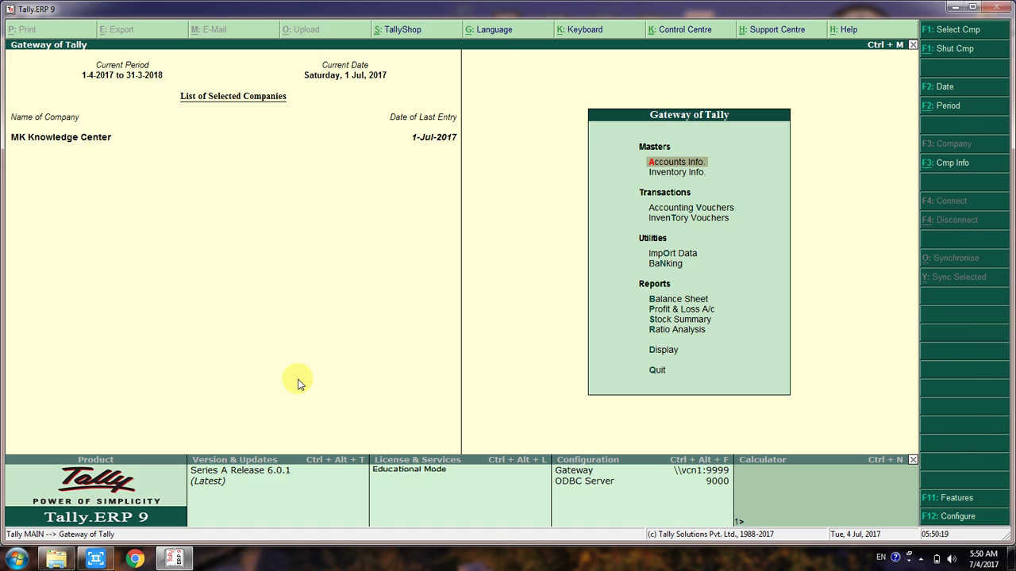
# Open the Stock Summary and examine the items in the IT Product 12345678 and Mobile Product groups, leaving the IT group expanded.
pyautogui.press('s')
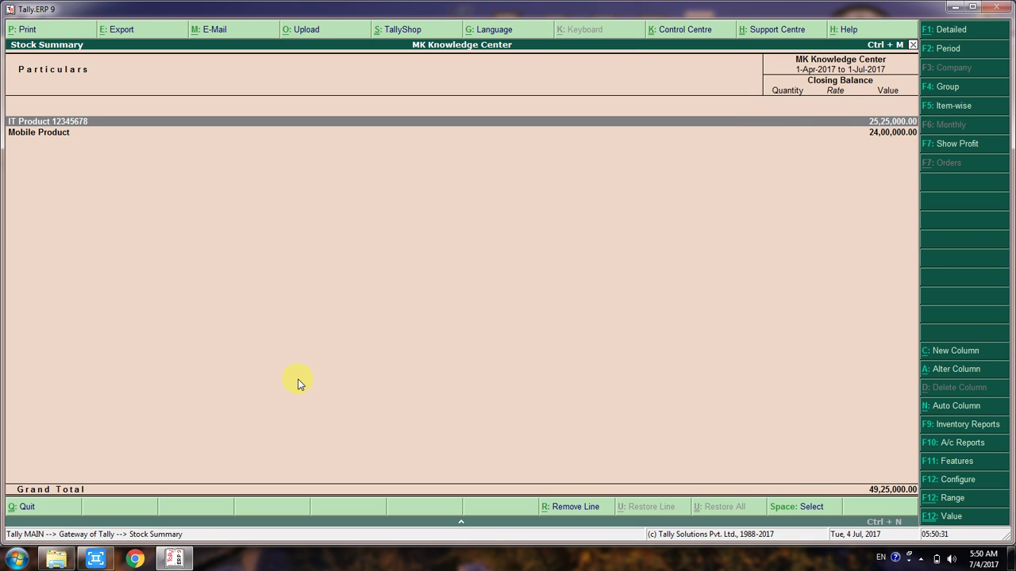
pyautogui.press('Return')
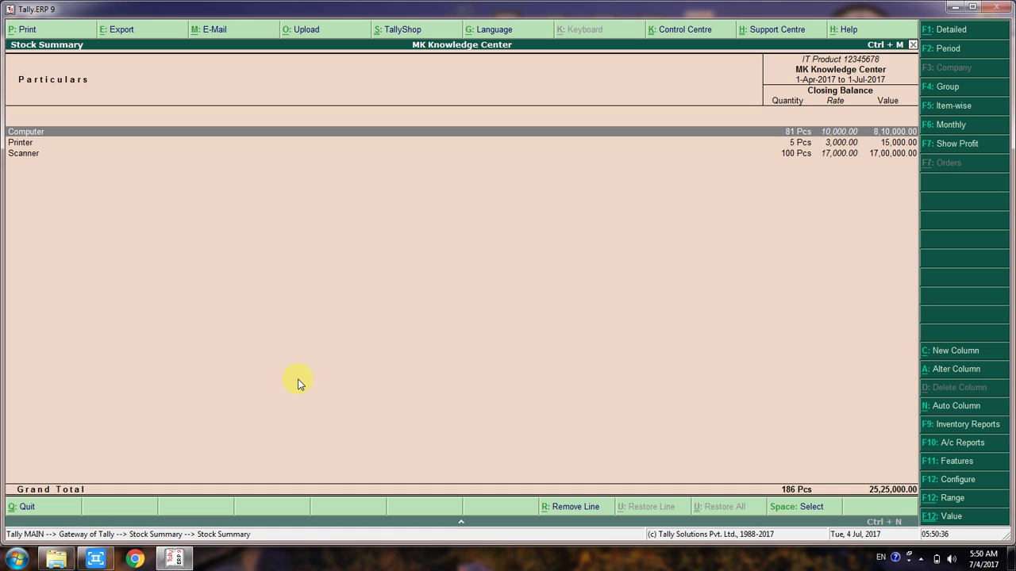
pyautogui.press('Escape')
pyautogui.press('Down')
pyautogui.press('Return')
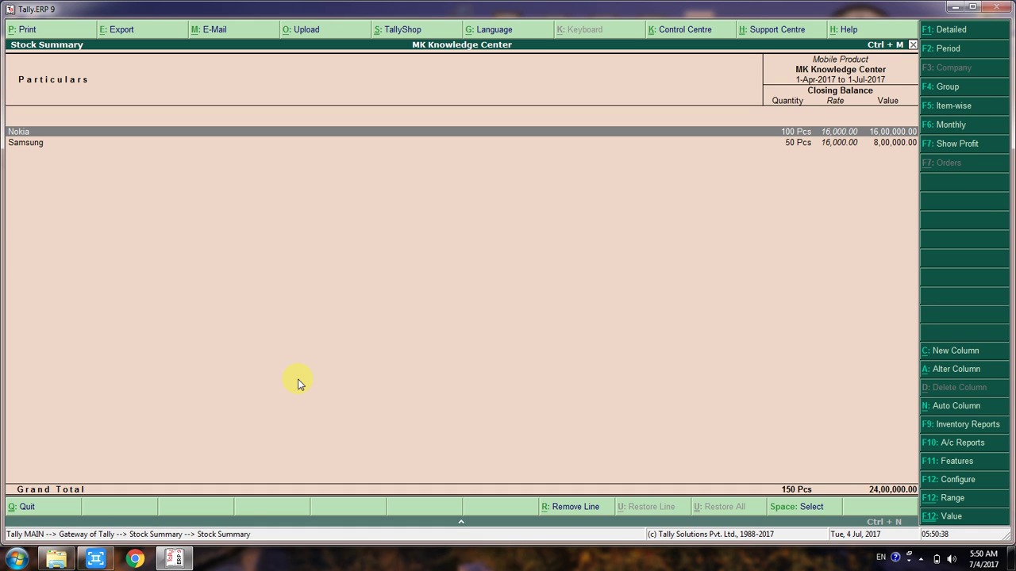
pyautogui.press('Escape')
pyautogui.press('Up')
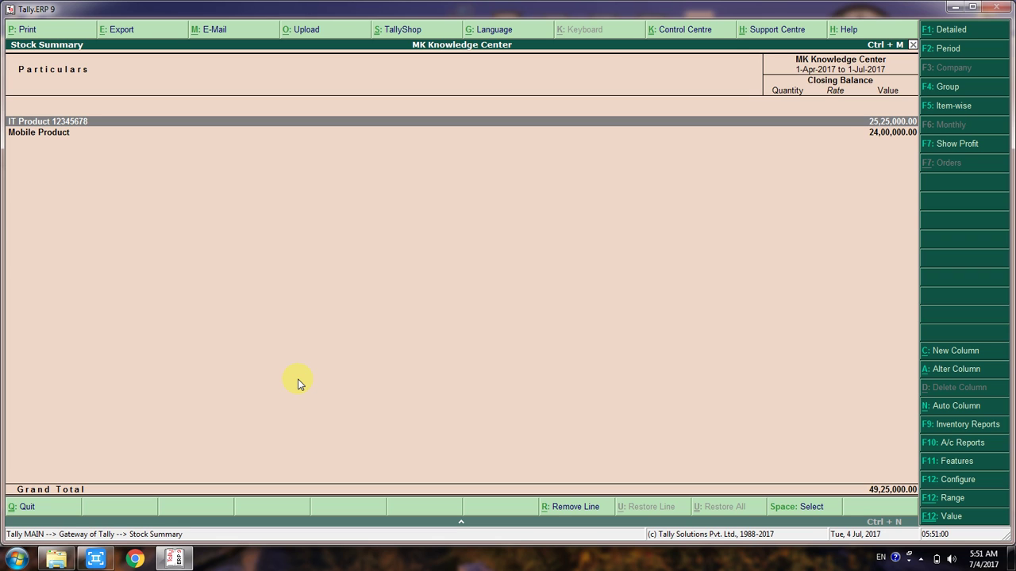
pyautogui.hotkey('shift', 'Return')
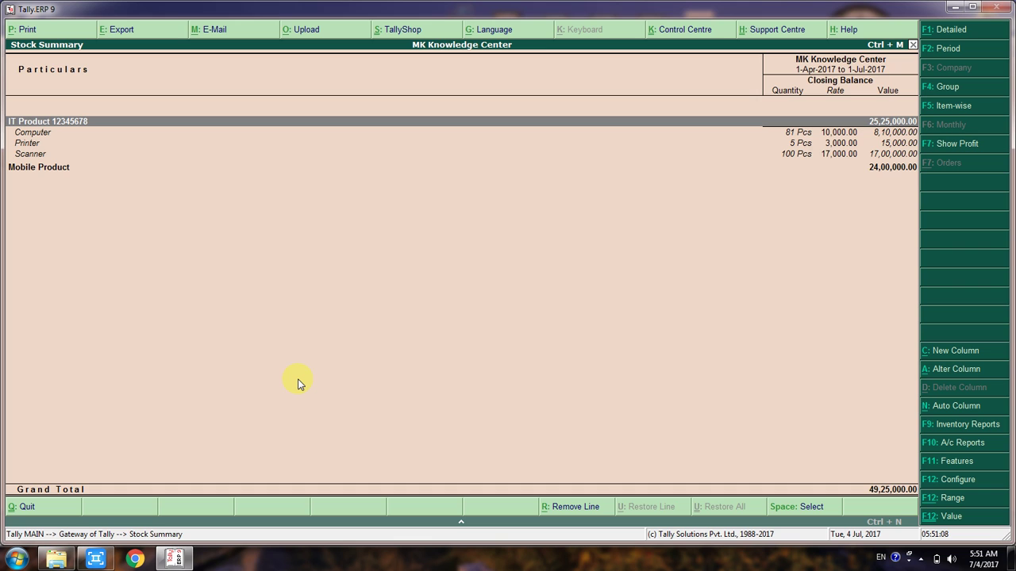
# Open the IT Product 12345678 stock group for alteration and shorten its name to IT Product.
pyautogui.hotkey('ctrl', 'Return')
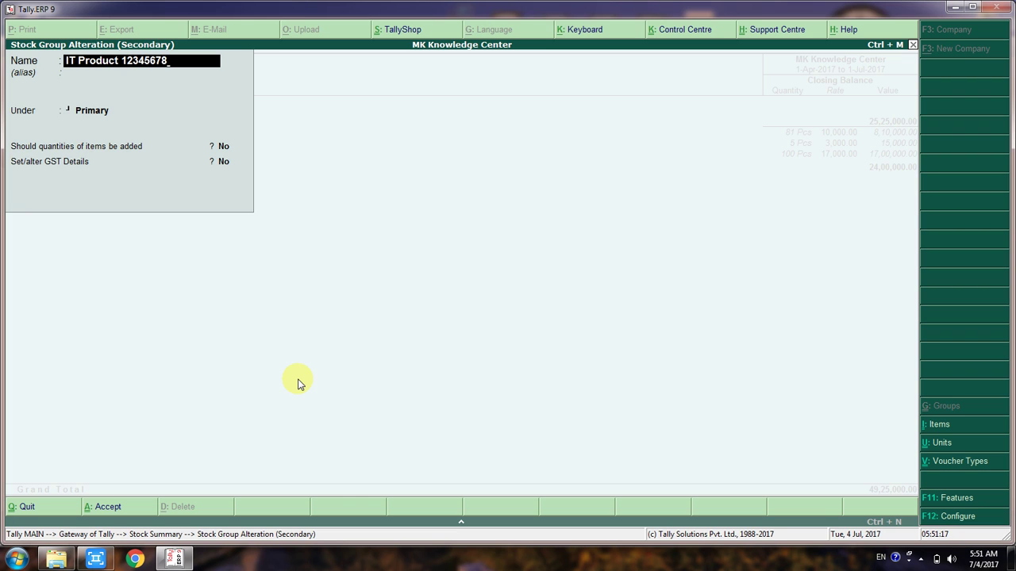
pyautogui.press('BackSpace')
pyautogui.press('BackSpace')
pyautogui.press('BackSpace')
pyautogui.press('BackSpace')
pyautogui.press('BackSpace')
pyautogui.press('BackSpace')
pyautogui.press('BackSpace')
pyautogui.press('BackSpace')
pyautogui.press('Return')
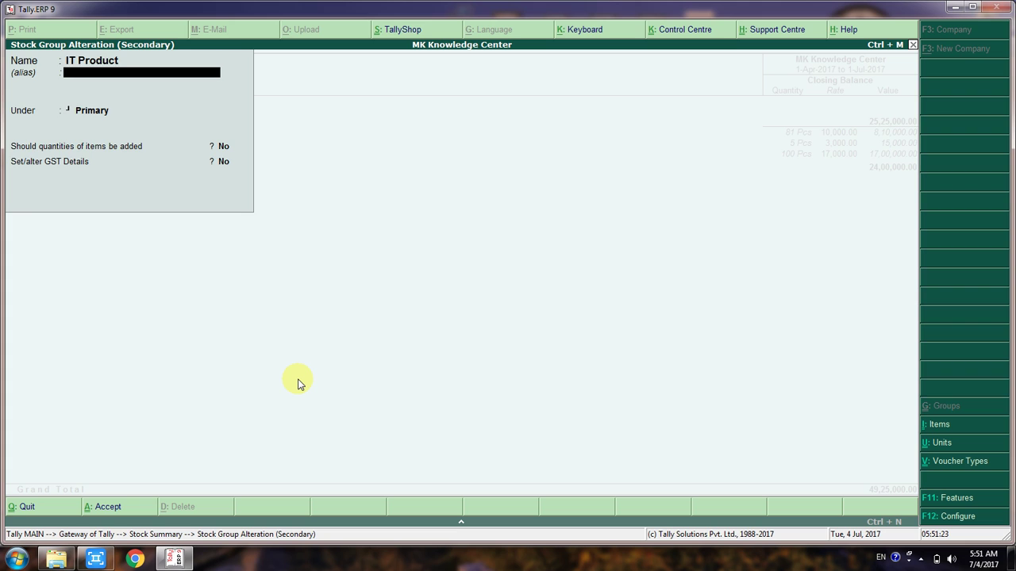
# Set Set/alter GST Details to Yes for the IT Product group, keeping HSN/SAC 12345678 and non-GST goods at No.
pyautogui.press('Return')
pyautogui.press('Return')
pyautogui.press('Return')
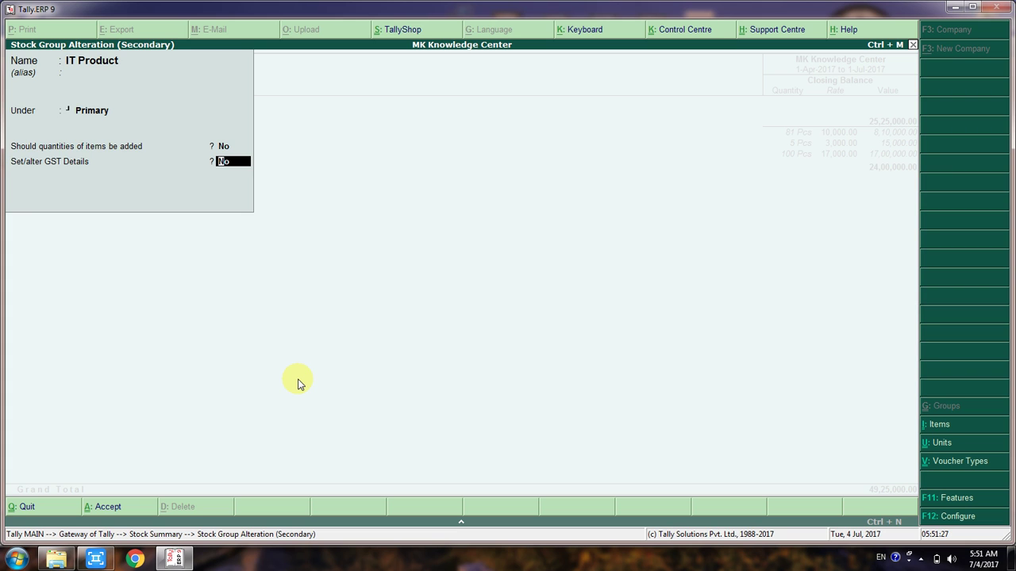
pyautogui.write('y')
pyautogui.press('Return')
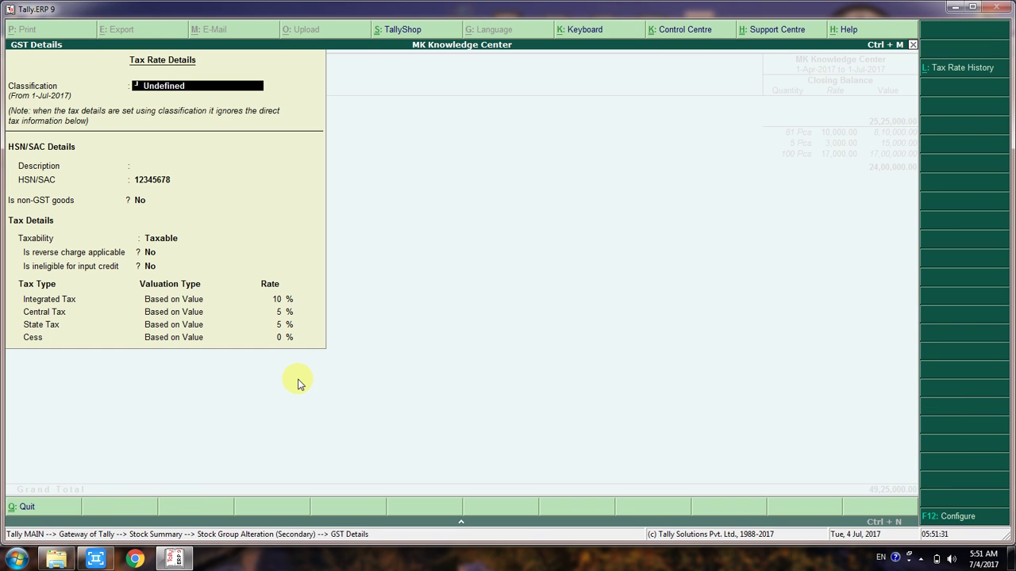
pyautogui.press('Return')
pyautogui.press('Return')
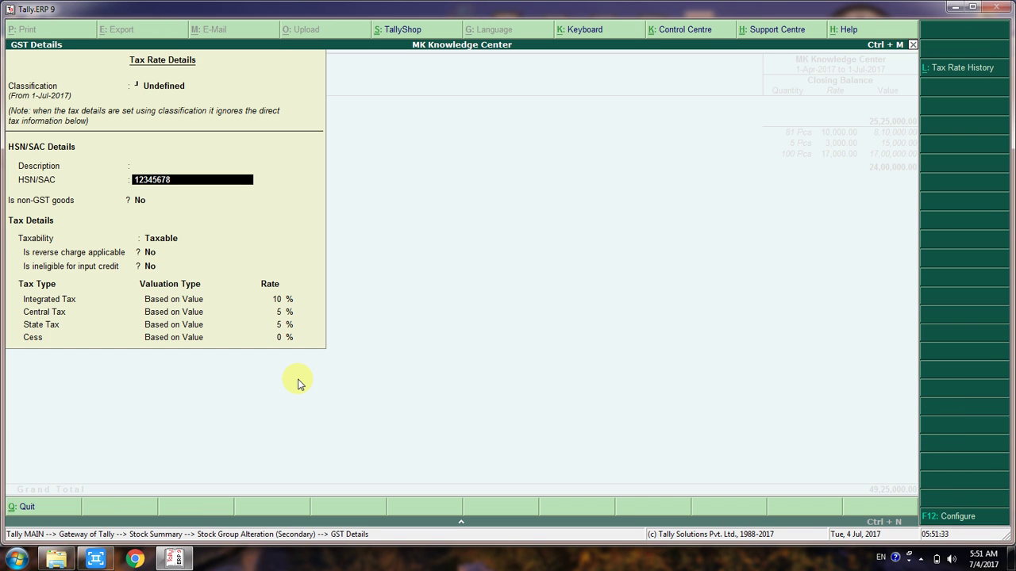
pyautogui.press('Return')
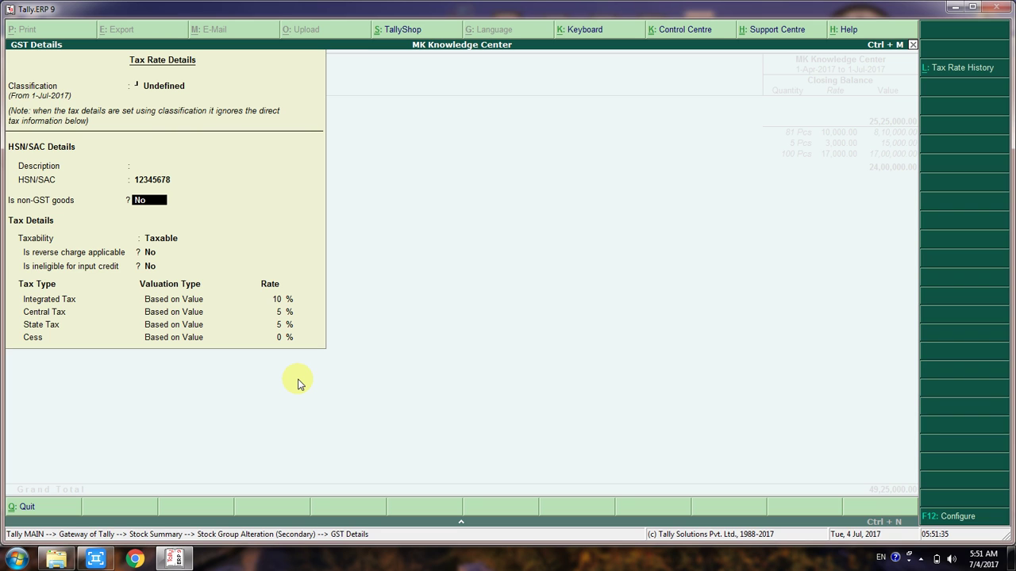
pyautogui.press('Return')
pyautogui.press('BackSpace')
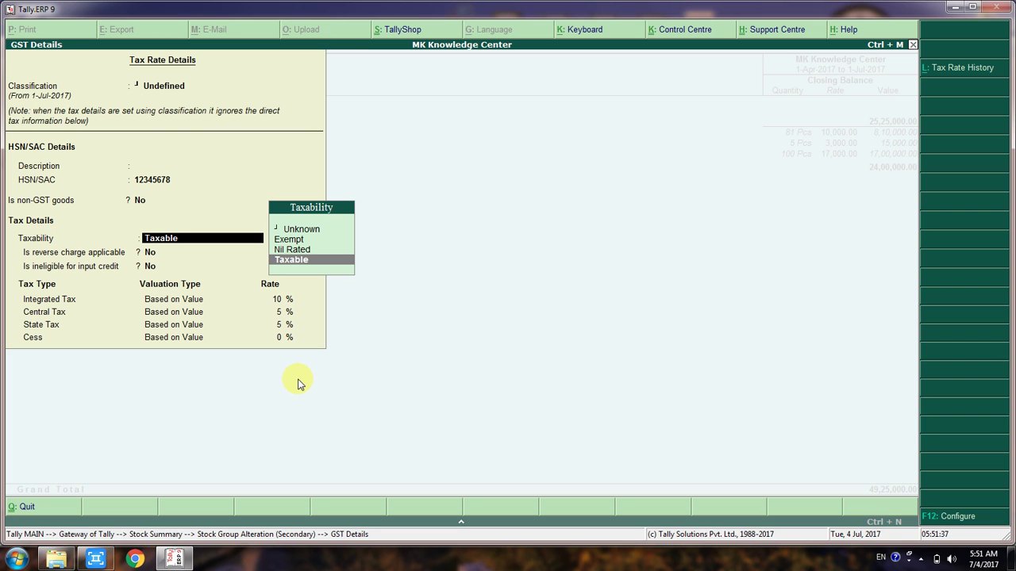
# Keep the IT Product group Taxable with 10% Integrated Tax, leave reverse charge and input credit ineligibility at No, and complete the GST details.
pyautogui.press('Return')
pyautogui.press('Return')
pyautogui.press('Return')
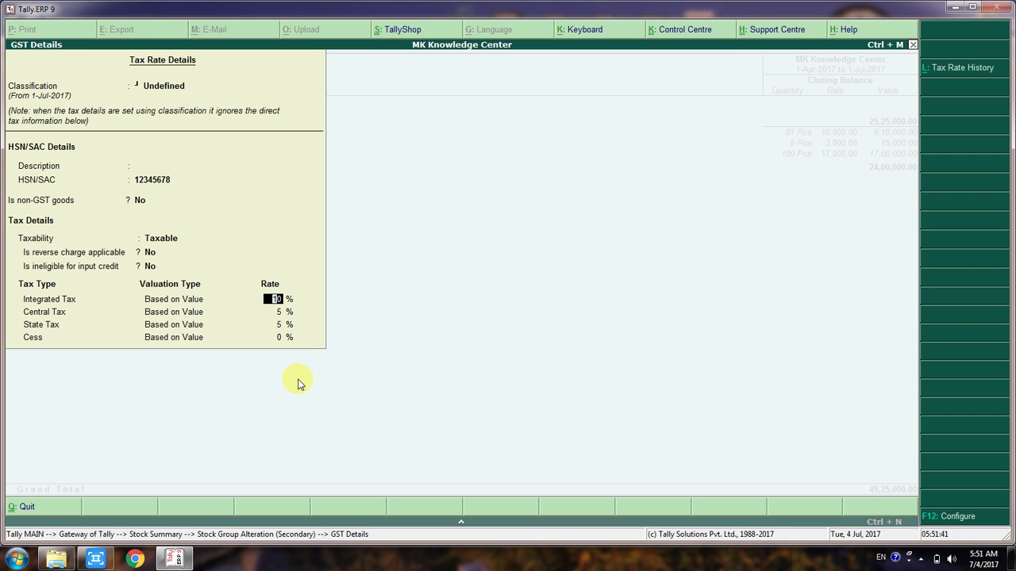
pyautogui.press('Return')
pyautogui.press('BackSpace')
pyautogui.press('Return')
pyautogui.press('Return')
pyautogui.press('Return')
pyautogui.press('Return')
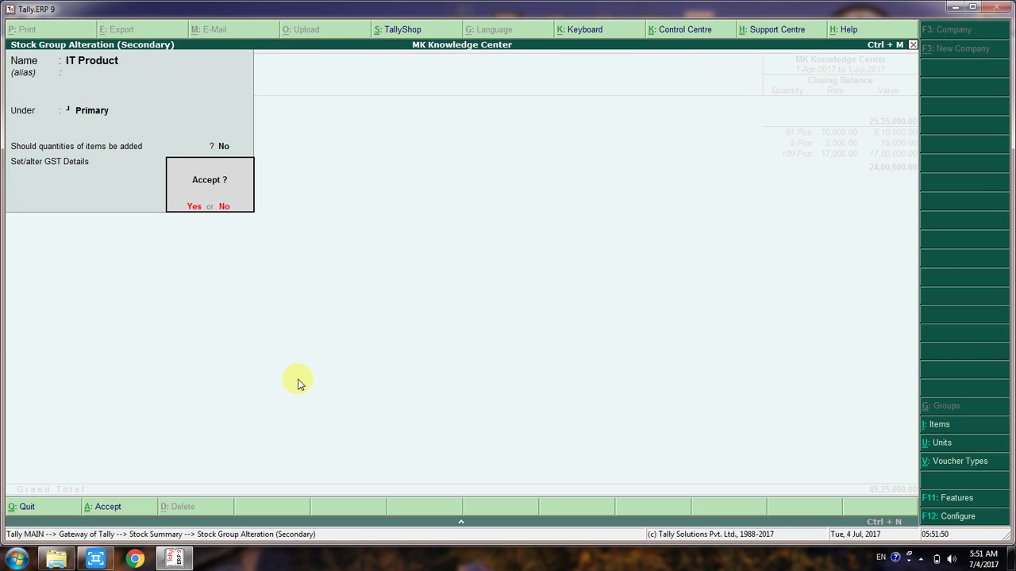
# Return to the stock group's name and rename it IT Product 10%.
pyautogui.press('BackSpace')
pyautogui.press('BackSpace')
pyautogui.press('BackSpace')
pyautogui.press('BackSpace')
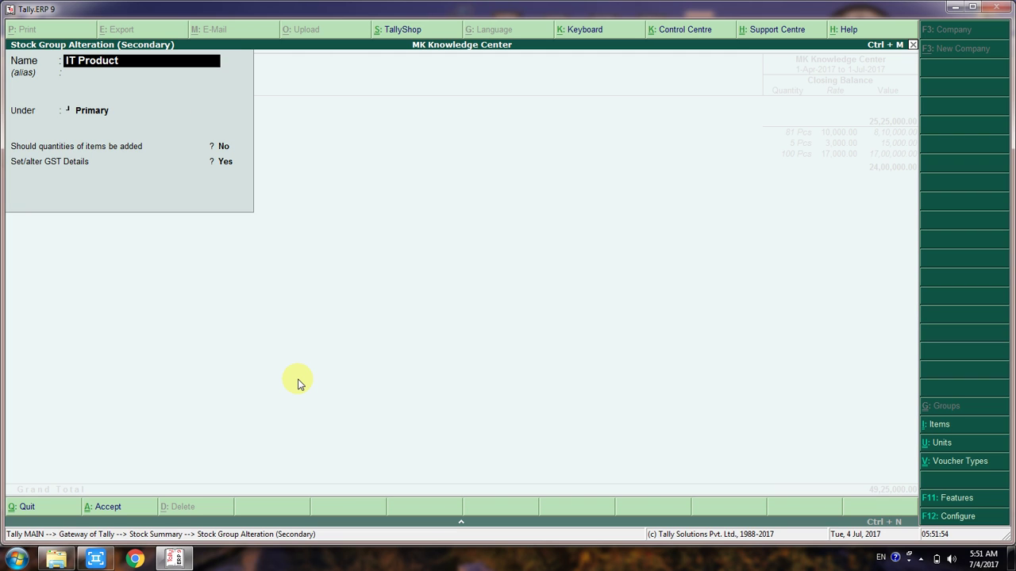
pyautogui.write('10%')
pyautogui.press('Return')
pyautogui.press('Return')
pyautogui.press('Return')
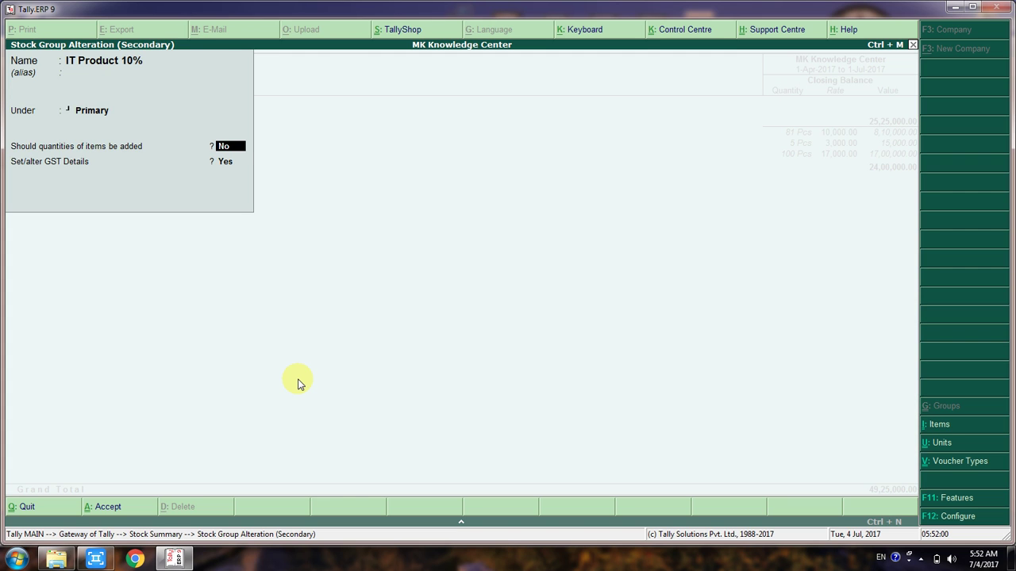
pyautogui.press('BackSpace')
pyautogui.press('BackSpace')
pyautogui.press('BackSpace')
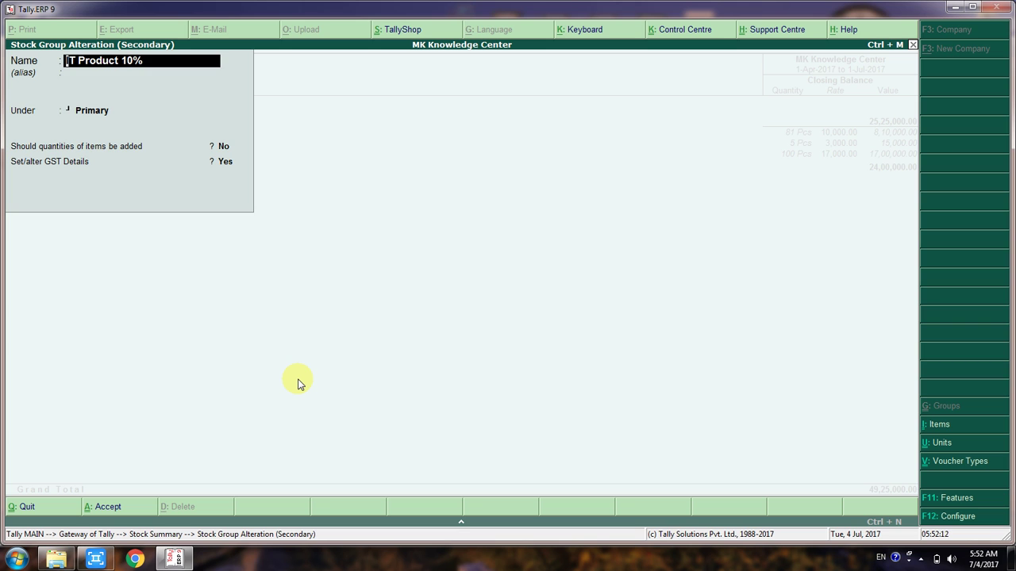
# Keep the IT Product 10% group under Primary with its existing GST details and save the stock group.
pyautogui.press('Return')
pyautogui.press('Return')
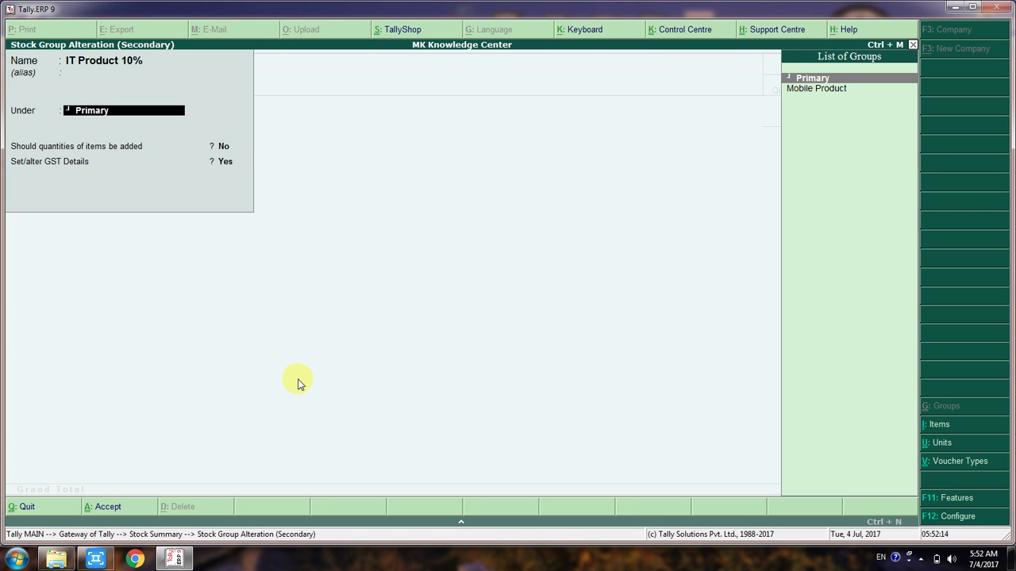
pyautogui.press('Return')
pyautogui.press('Return')
pyautogui.press('Return')
pyautogui.press('Return')
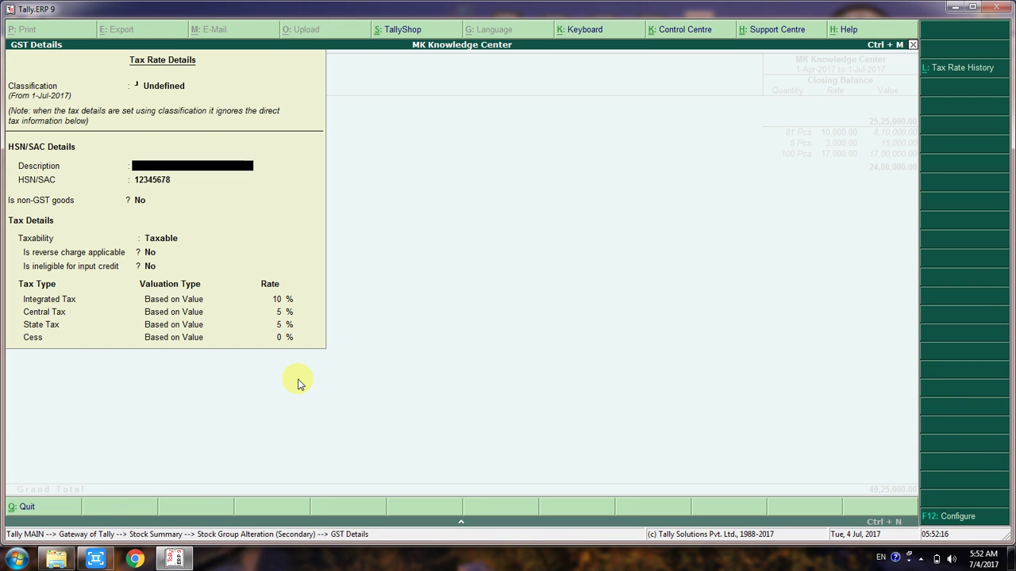
pyautogui.press('Return')
pyautogui.press('Return')
pyautogui.press('Return')
pyautogui.press('Return')
pyautogui.press('Return')
pyautogui.press('Return')
pyautogui.press('Return')
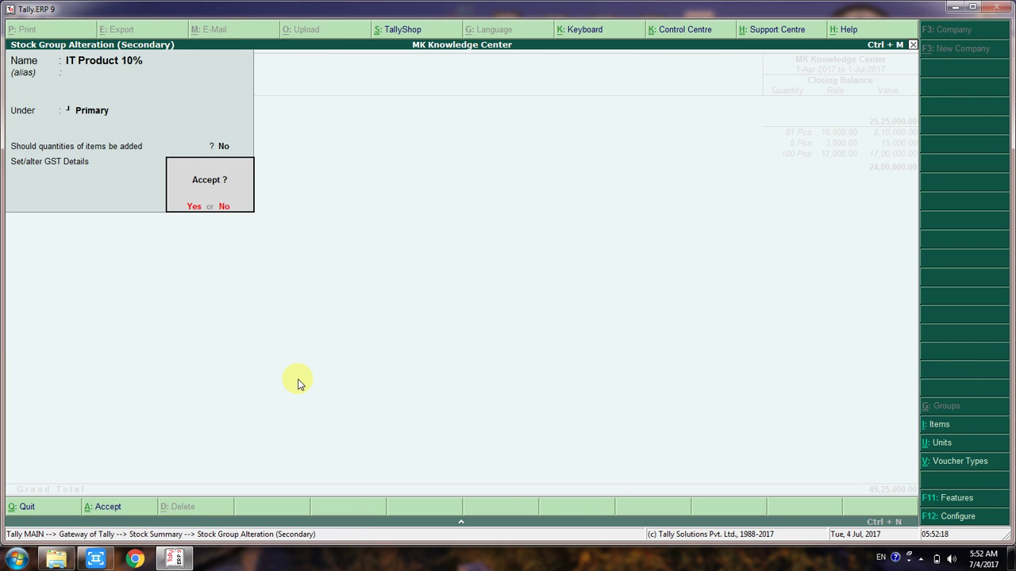
pyautogui.press('Return')
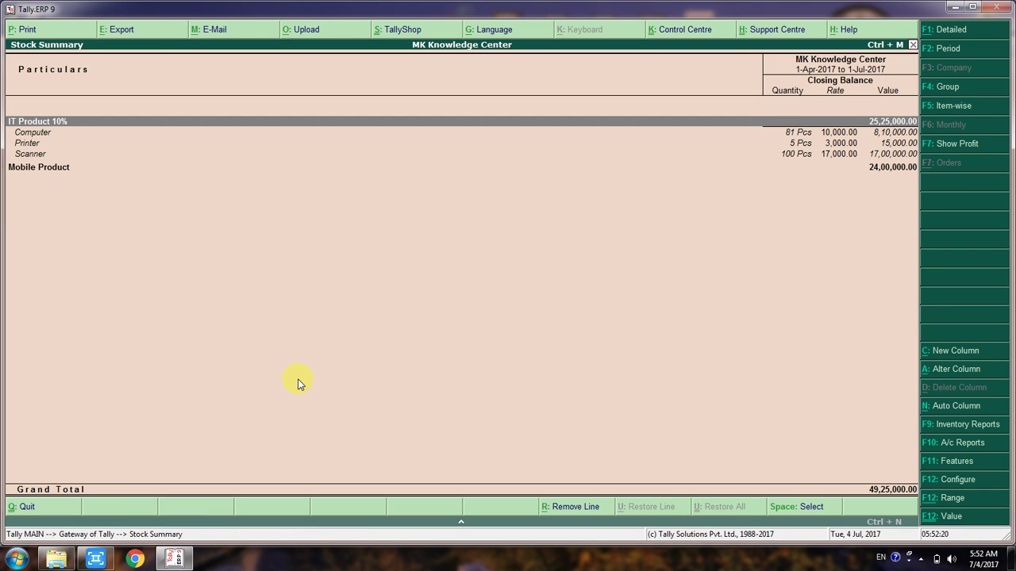
# Open the Mobile Product group in the Stock Summary to examine its items, then return to the group list.
pyautogui.press('Down')
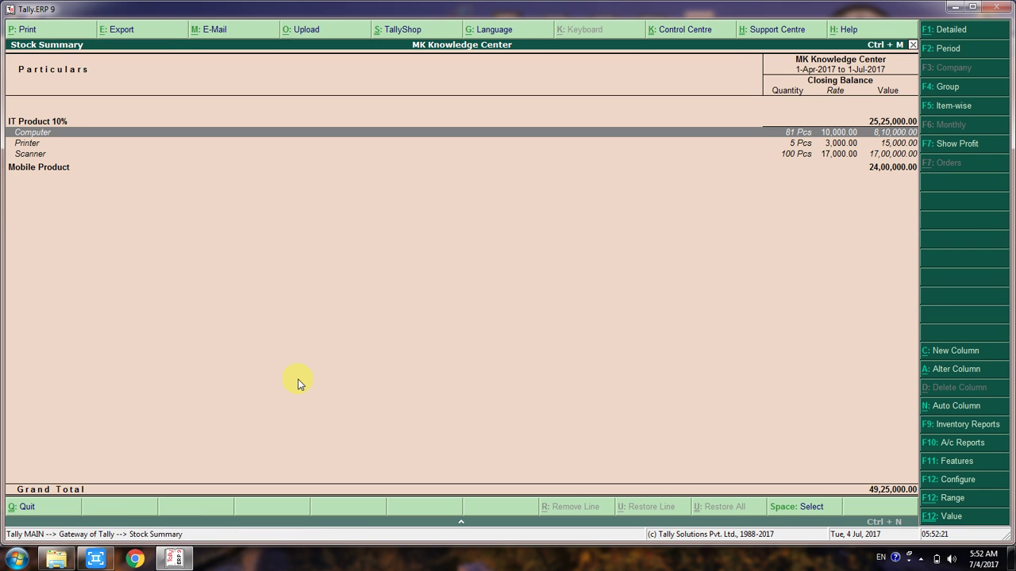
pyautogui.press('Up')
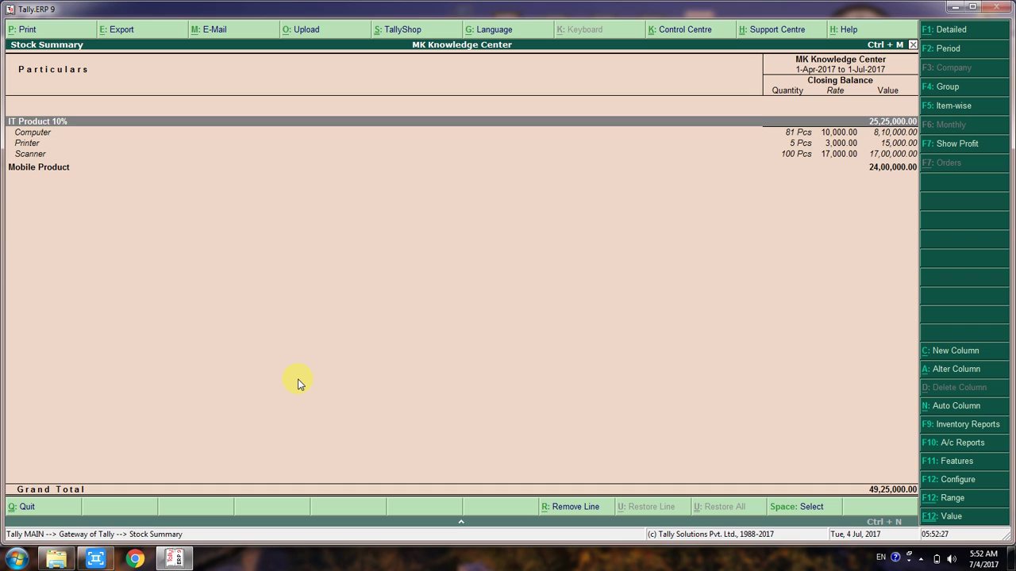
pyautogui.press('Down')
pyautogui.press('Down')
pyautogui.press('Down')
pyautogui.press('Down')
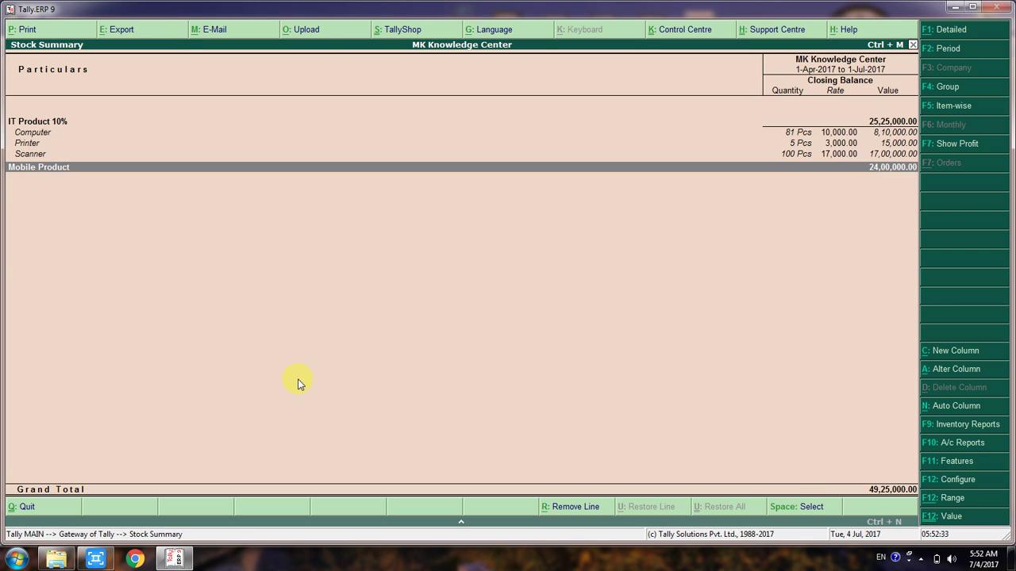
pyautogui.press('Return')
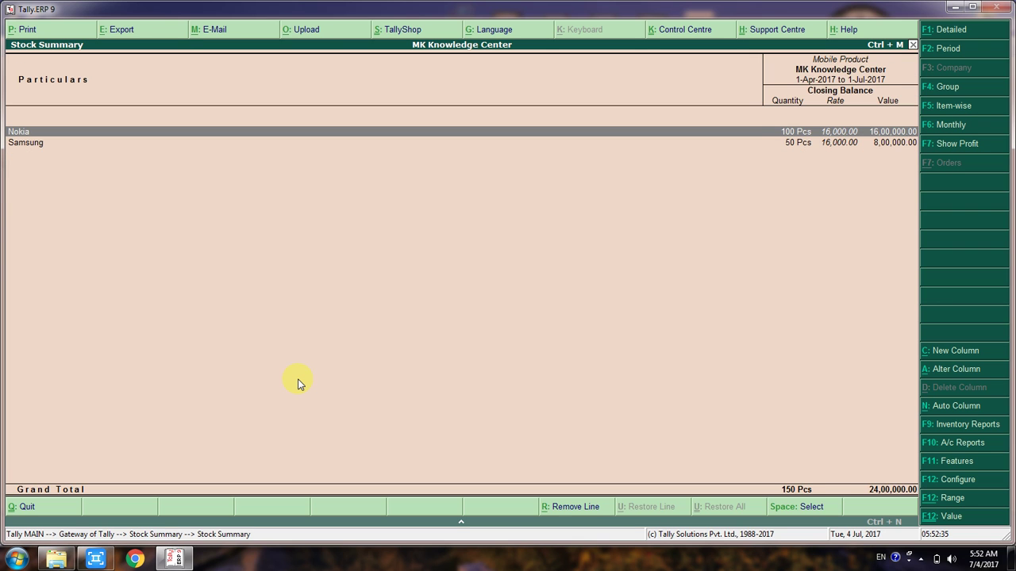
pyautogui.press('Escape')
# Open the Mobile Product stock group for alteration and rename it Mobile Product 15%.
pyautogui.hotkey('ctrl', 'Return')
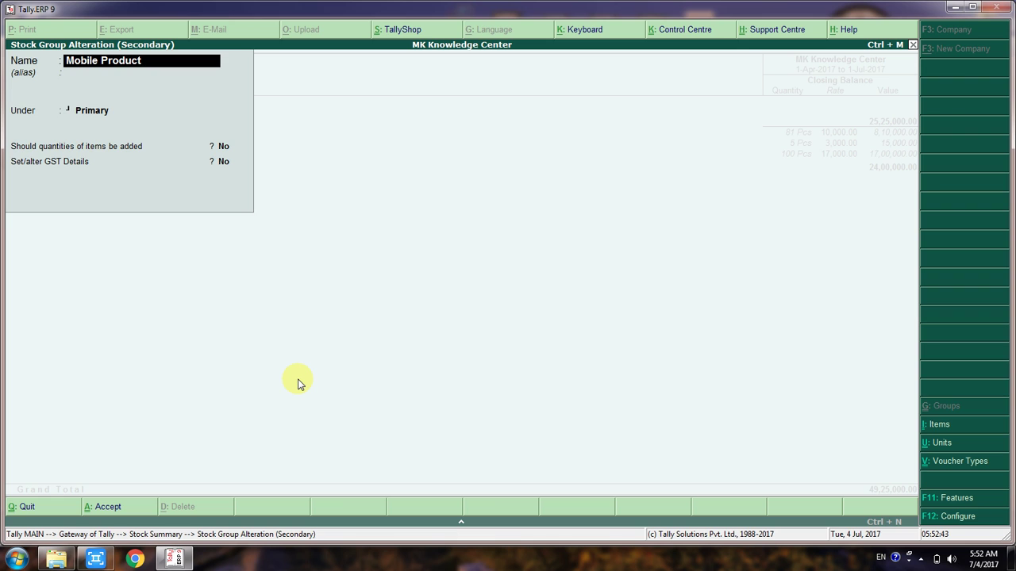
pyautogui.write('15%')
pyautogui.press('Return')
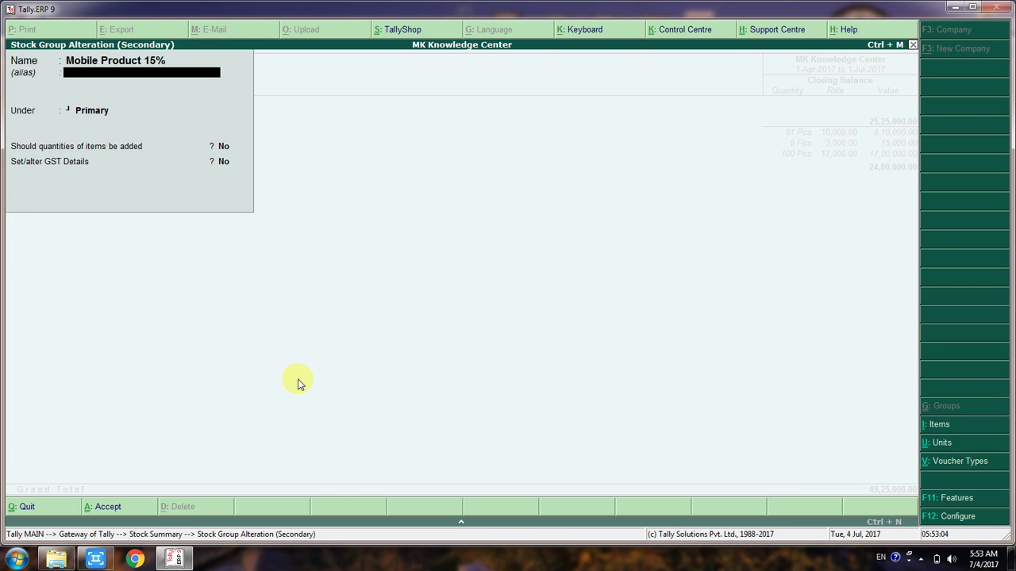
# Keep Mobile Product 15% under Primary and open its GST details by setting Set/alter GST Details to Yes, keeping Classification at Undefined.
pyautogui.press('Return')
pyautogui.press('Return')
pyautogui.press('Return')
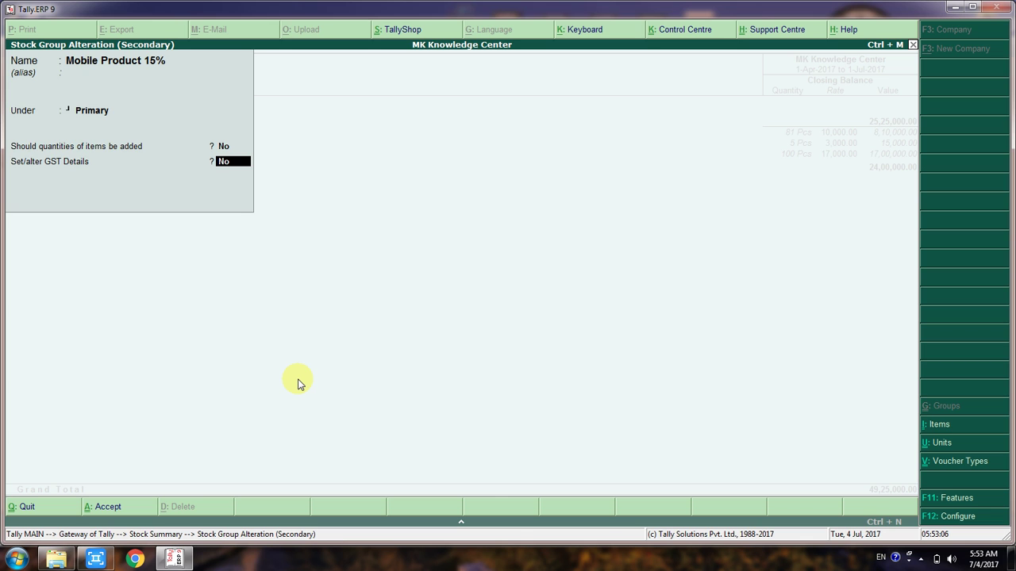
pyautogui.press('y')
pyautogui.press('Return')
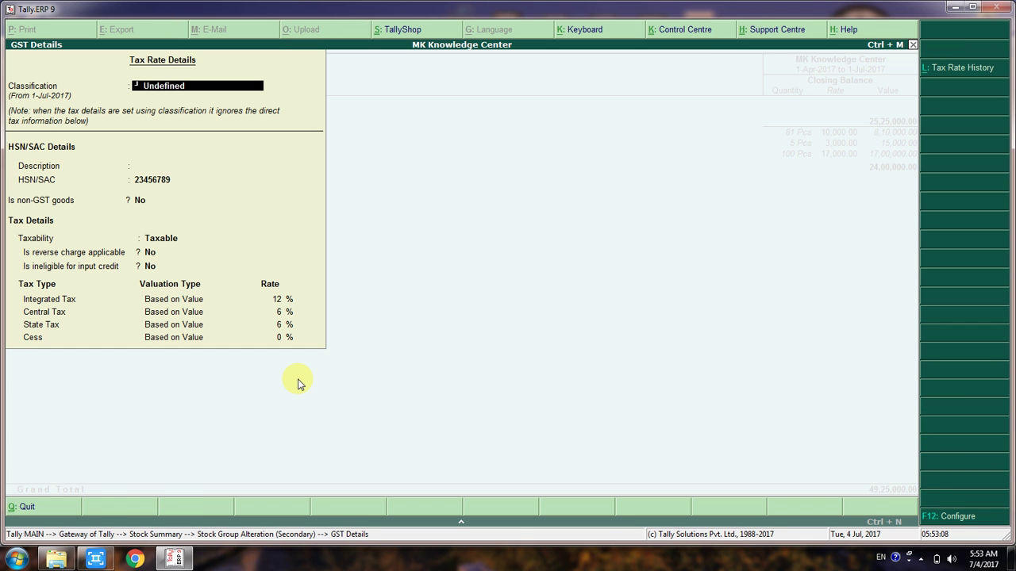
pyautogui.press('Return')
pyautogui.press('Return')
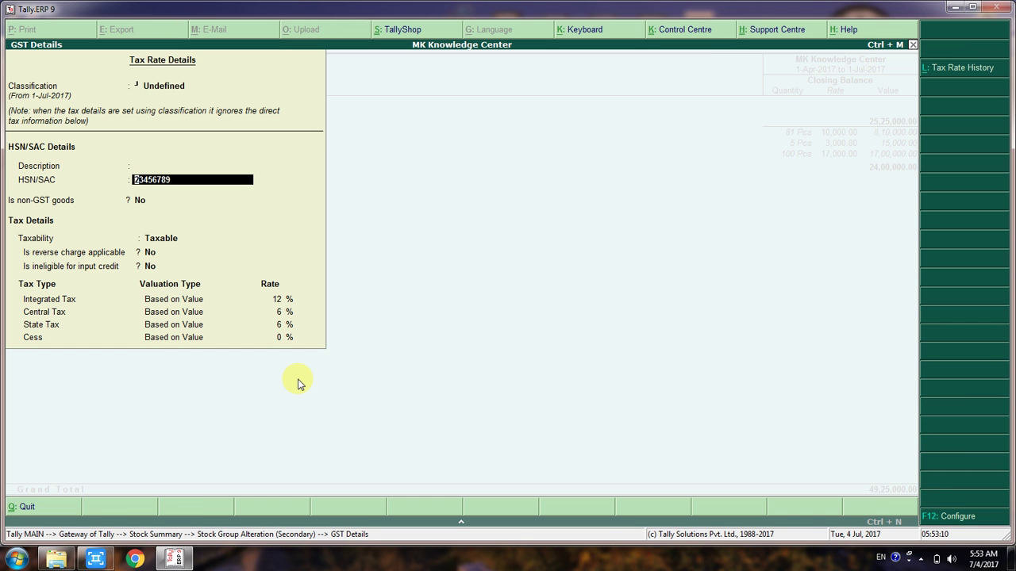
# Keep HSN/SAC 23456789 and taxability Taxable, with non-GST goods, reverse charge and ineligible for input credit all at No.
pyautogui.press('Return')
pyautogui.press('Return')
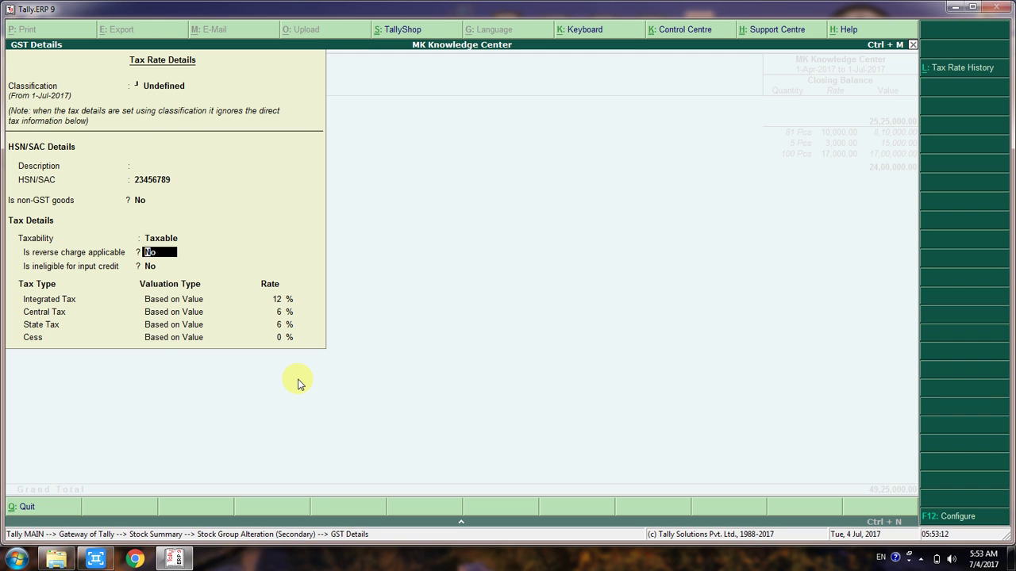
pyautogui.press('BackSpace')
pyautogui.press('Return')
pyautogui.press('Return')
pyautogui.press('Return')
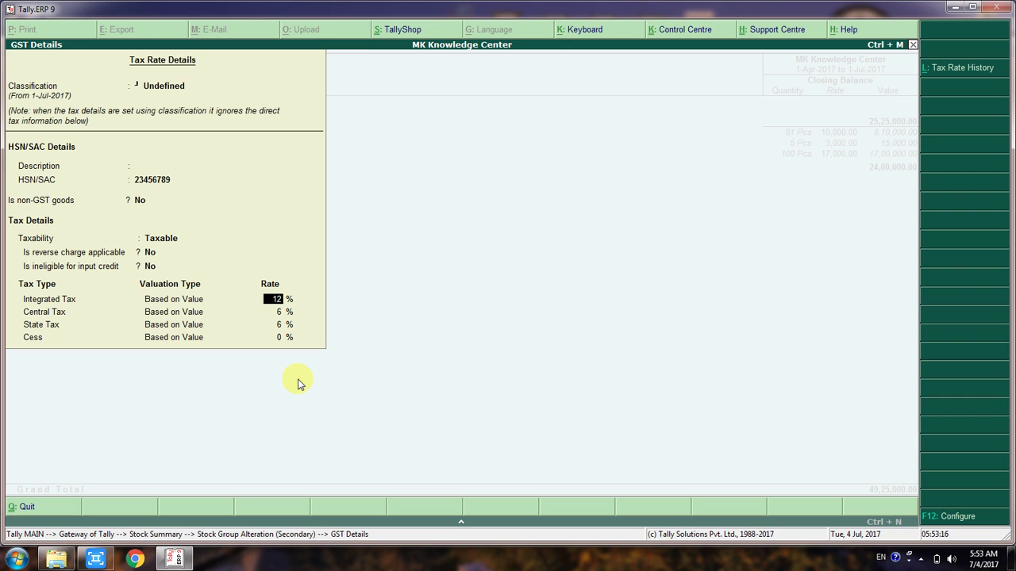
# Set the Integrated Tax rate to 15%, applicable from 4-Jul-2017, and save the Mobile Product 15% stock group.
pyautogui.press('Return')
pyautogui.press('Return')
pyautogui.press('Return')
pyautogui.press('BackSpace')
pyautogui.press('BackSpace')
pyautogui.press('BackSpace')
pyautogui.write('15')
pyautogui.press('Return')
pyautogui.press('Return')
pyautogui.press('Return')
pyautogui.press('Return')
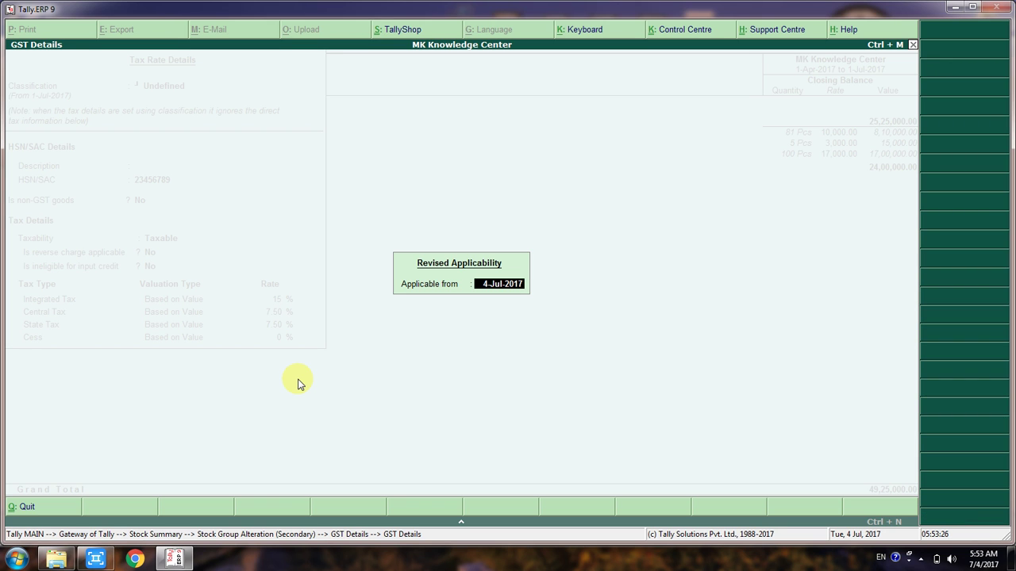
pyautogui.press('Return')
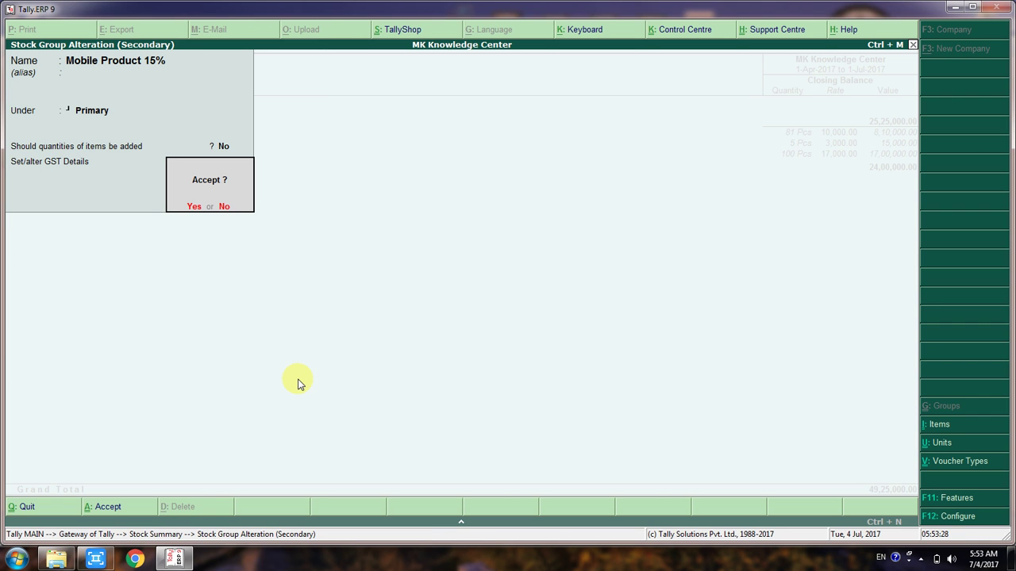
pyautogui.press('Return')
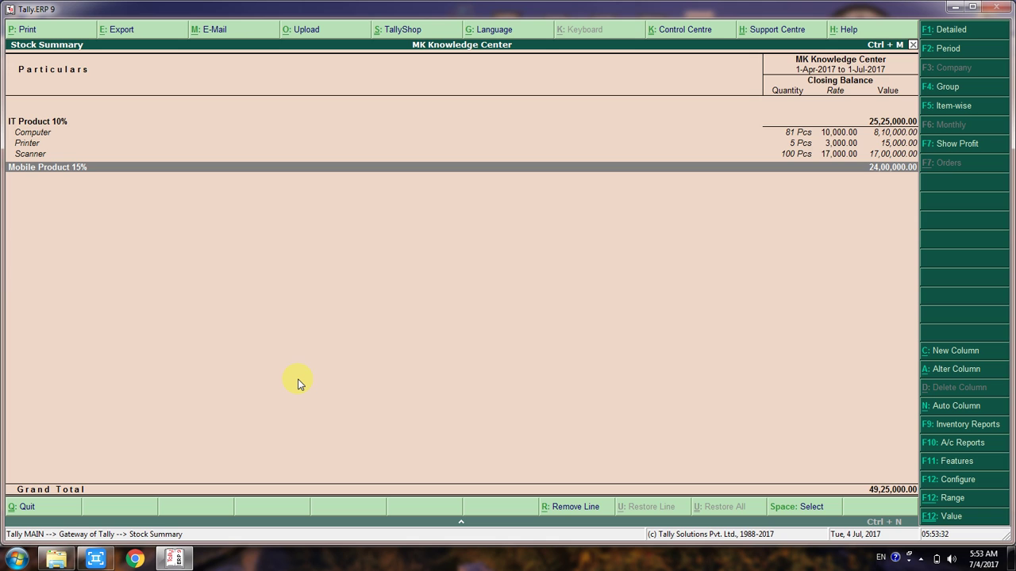
# Reopen the Stock Summary to check the renamed stock groups, then return to the Gateway of Tally.
pyautogui.press('Escape')
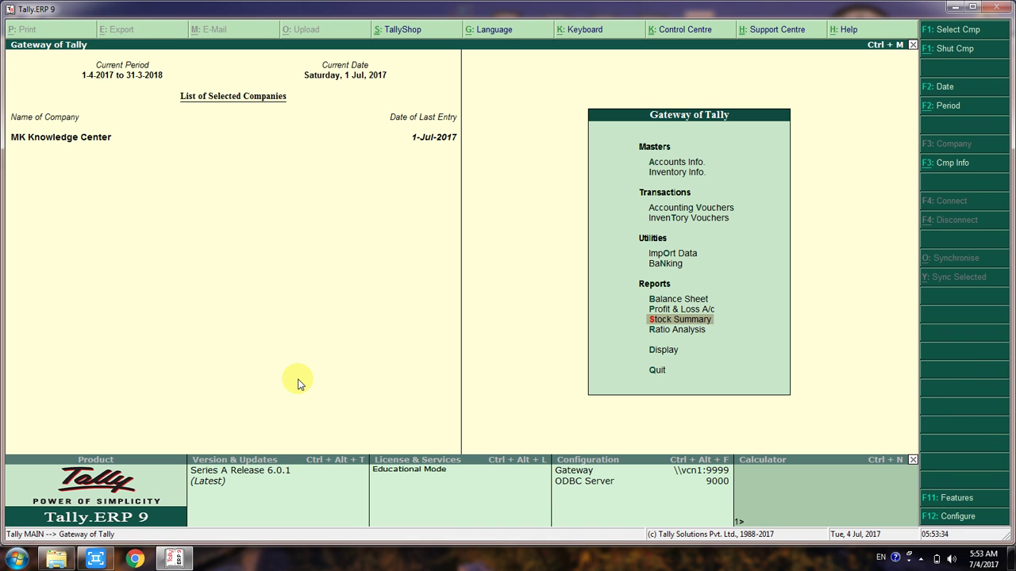
pyautogui.press('Return')
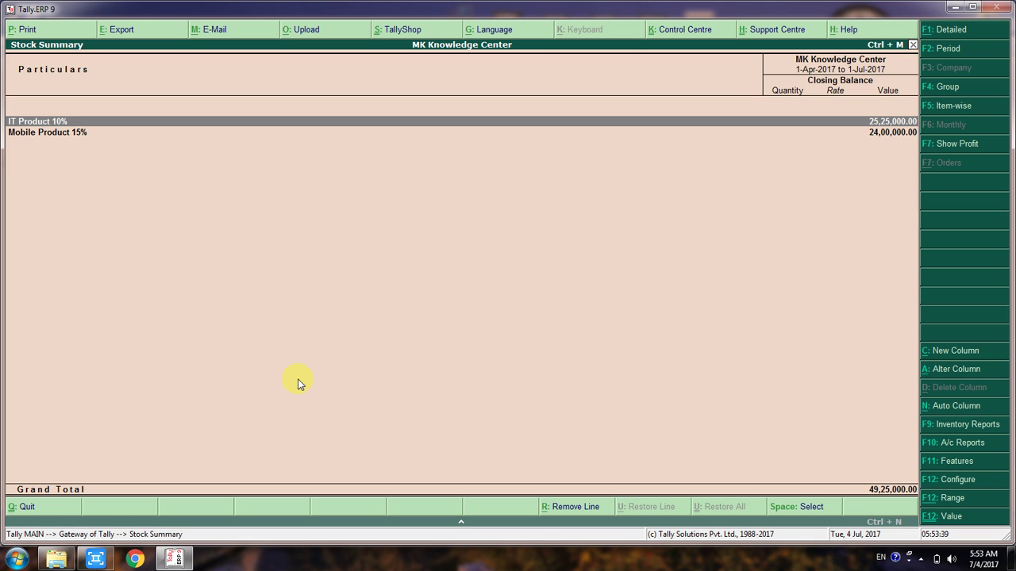
pyautogui.press('Escape')
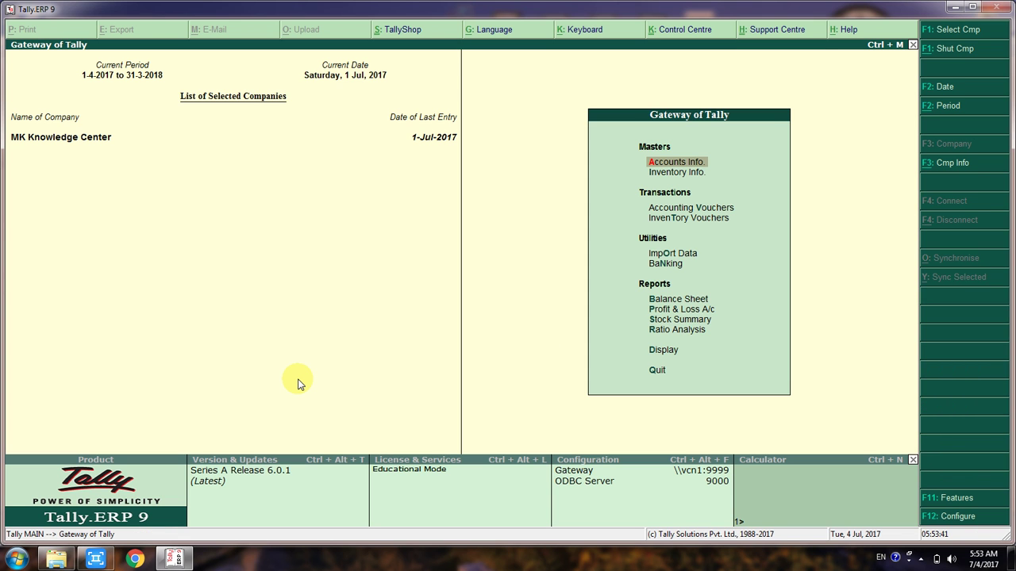
# Start a sales voucher of type Tax Invoice with the voucher class Sales (GST).
pyautogui.press('v')
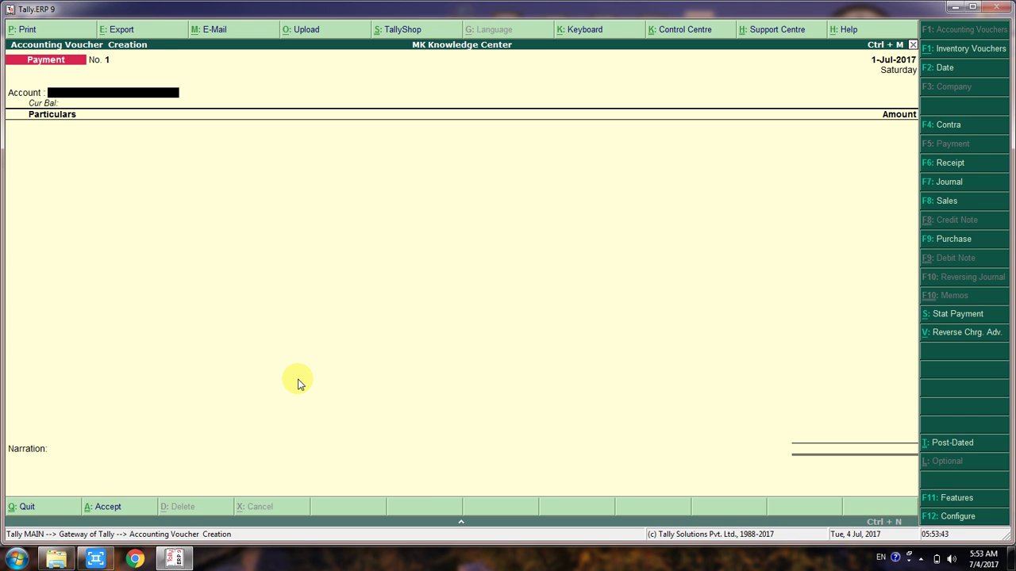
pyautogui.press('F8')
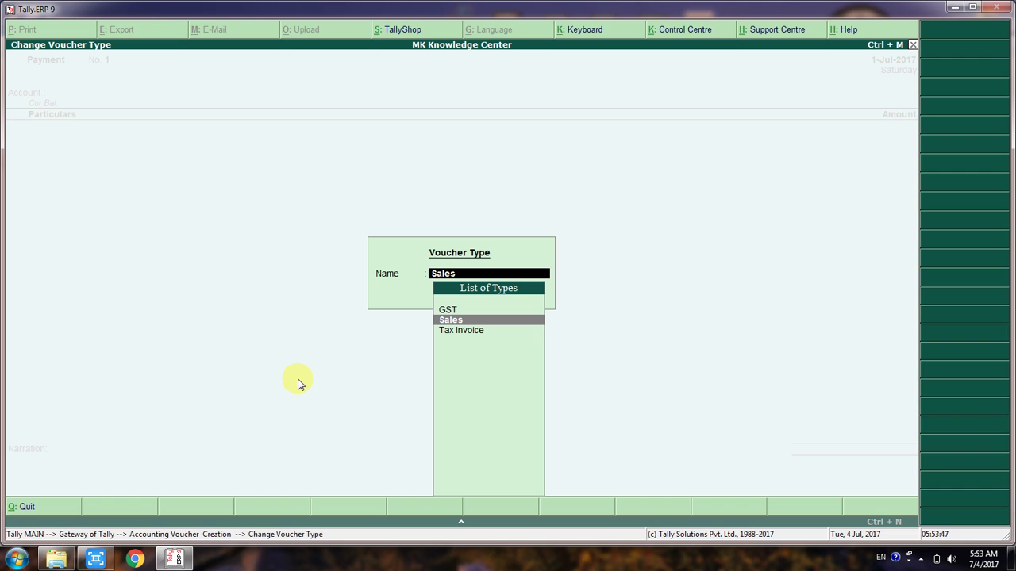
pyautogui.press('Down')
pyautogui.press('Up')
pyautogui.press('Up')
pyautogui.press('Down')
pyautogui.press('Down')
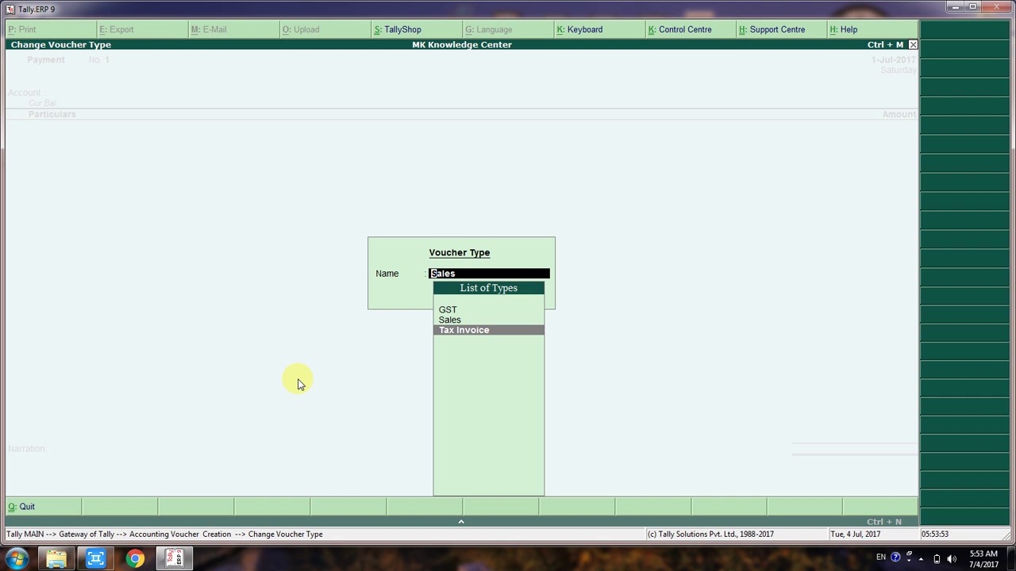
pyautogui.press('Return')
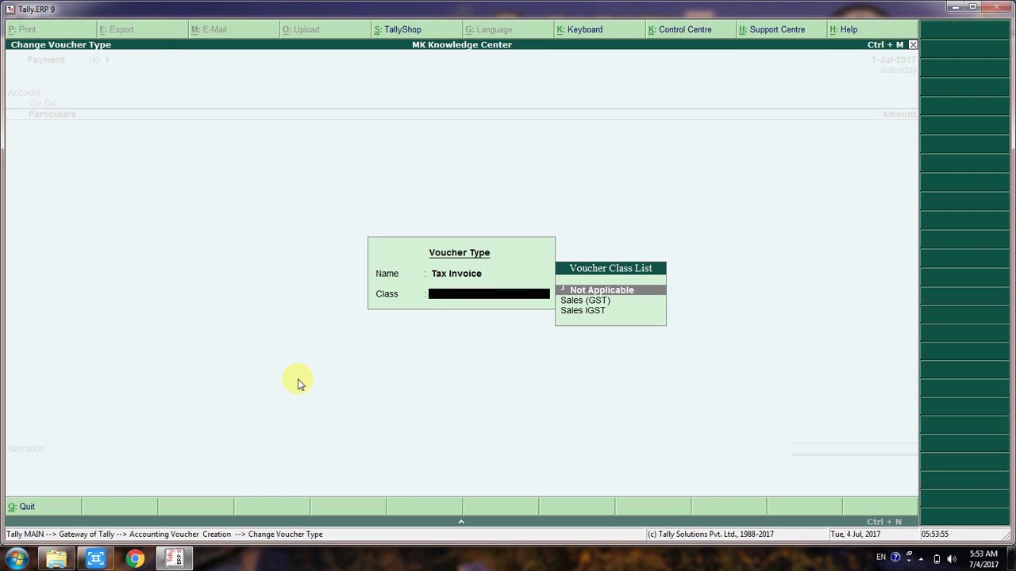
pyautogui.press('Down')
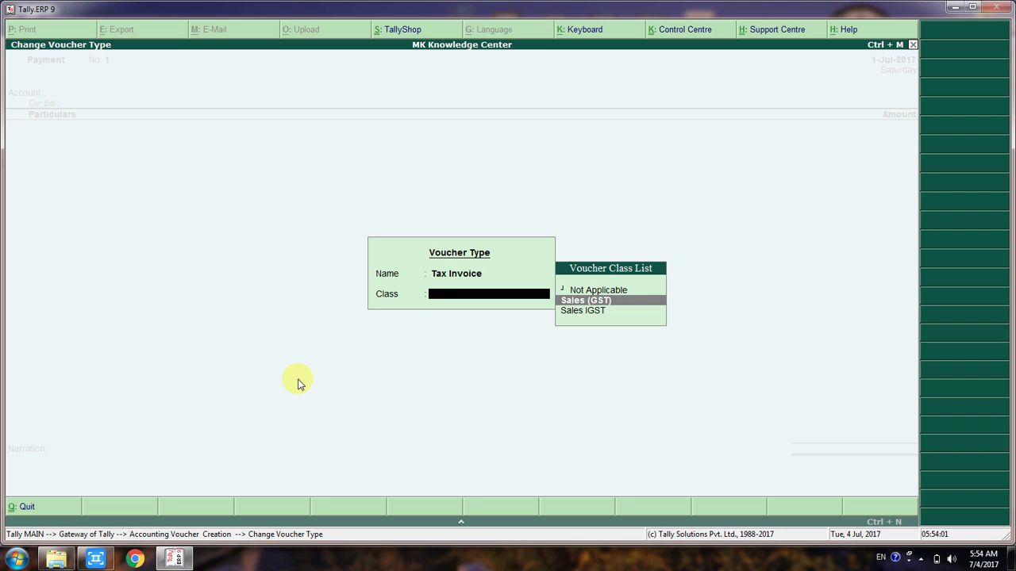
pyautogui.press('Down')
pyautogui.press('Up')
pyautogui.press('Return')
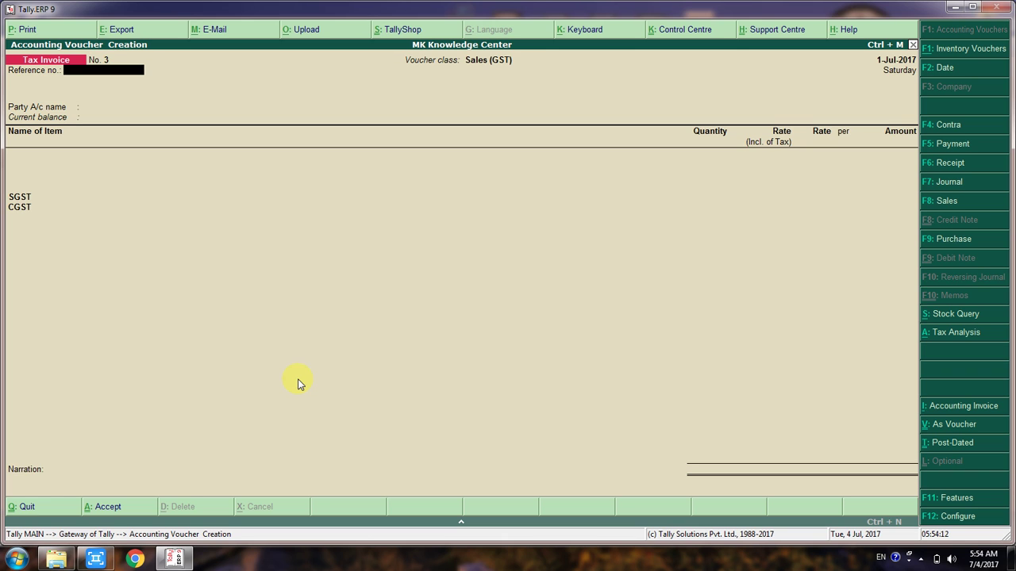
# Leave the reference number blank, choose Ram Computer as the party account and accept its party details unchanged.
pyautogui.press('Return')
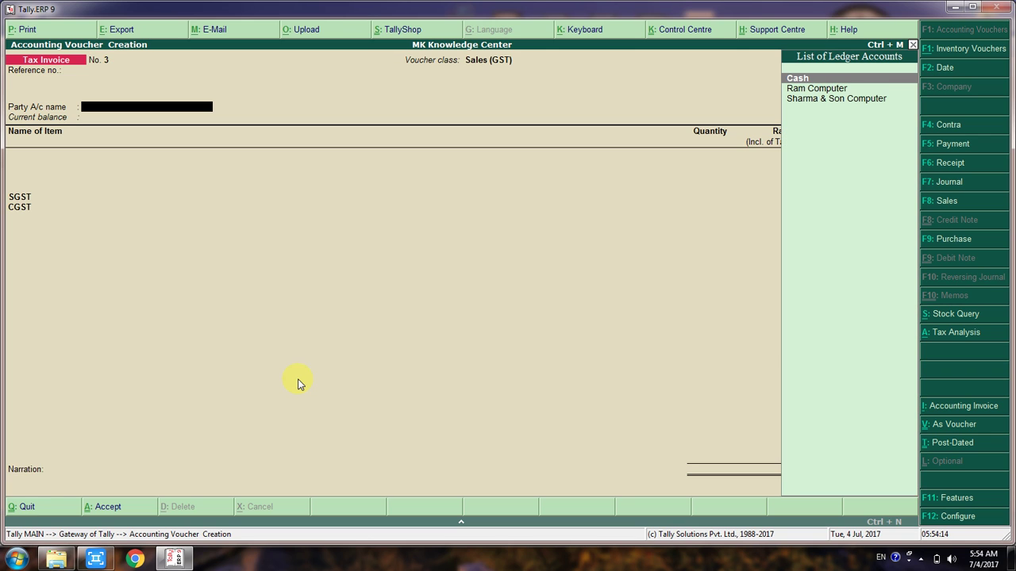
pyautogui.press('Down')
pyautogui.press('Down')
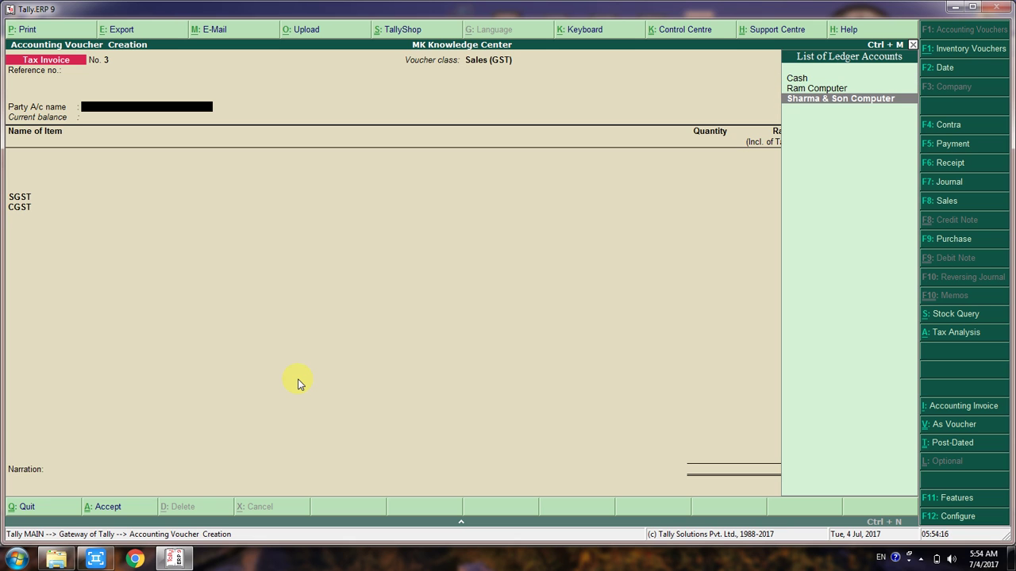
pyautogui.press('Up')
pyautogui.press('Return')
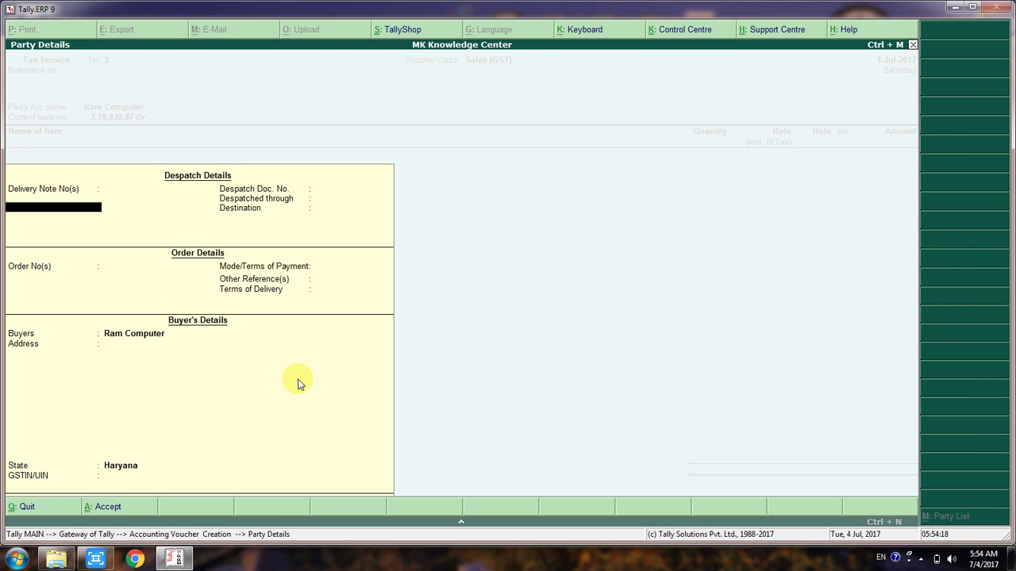
pyautogui.press('Return')
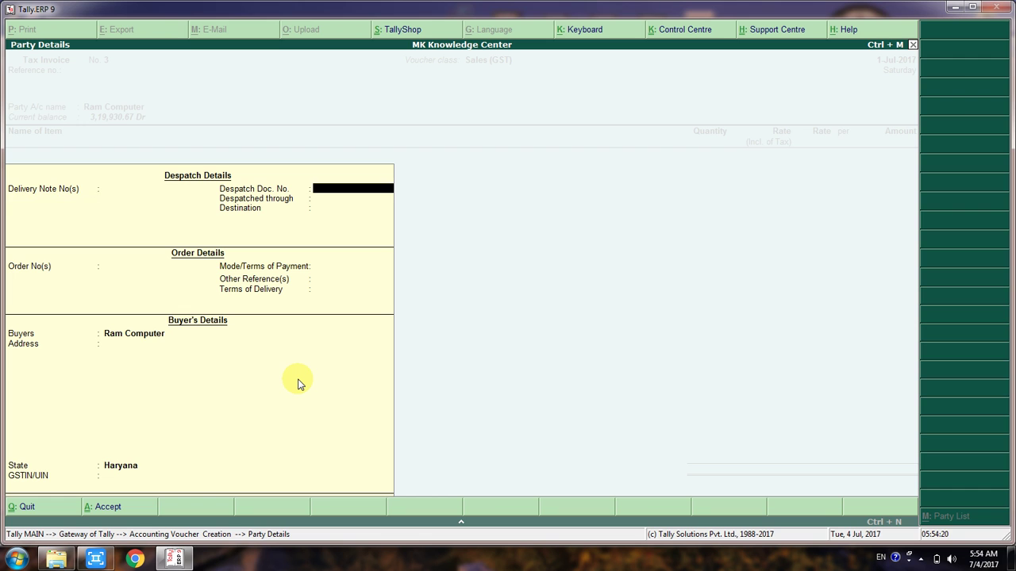
pyautogui.press('Return')
pyautogui.hotkey('ctrl', 'a')
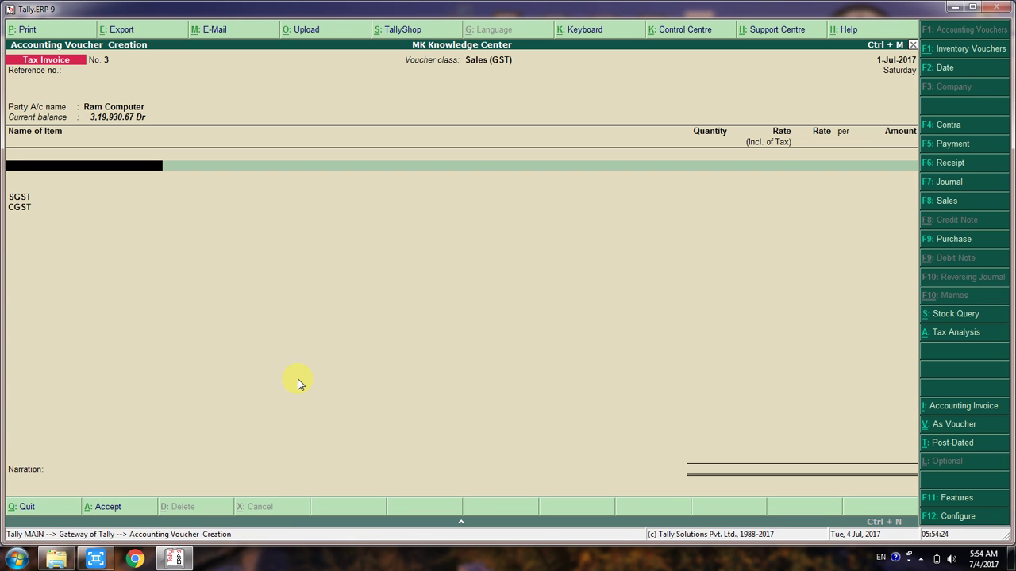
# Enter the stock item Computer with a quantity of 10 Pcs at its prefilled rate.
pyautogui.write('Com')
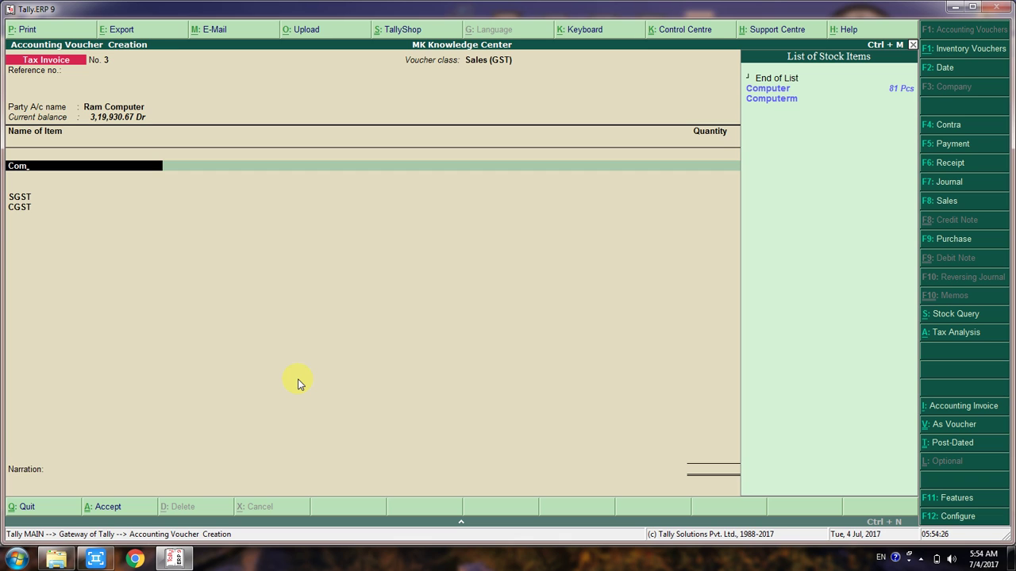
pyautogui.press('Down')
pyautogui.press('Up')
pyautogui.press('Return')
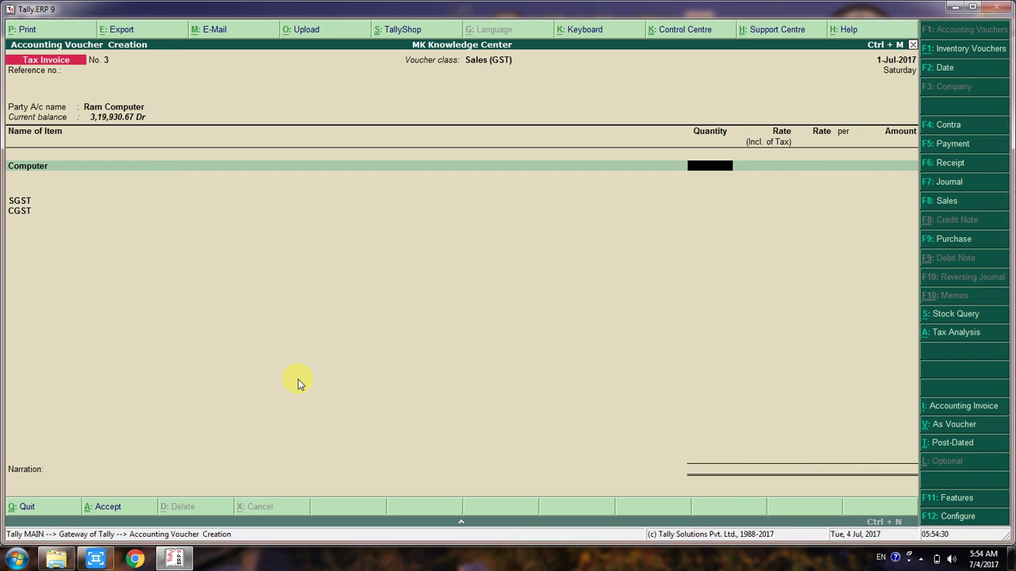
pyautogui.write('10')
pyautogui.press('Return')
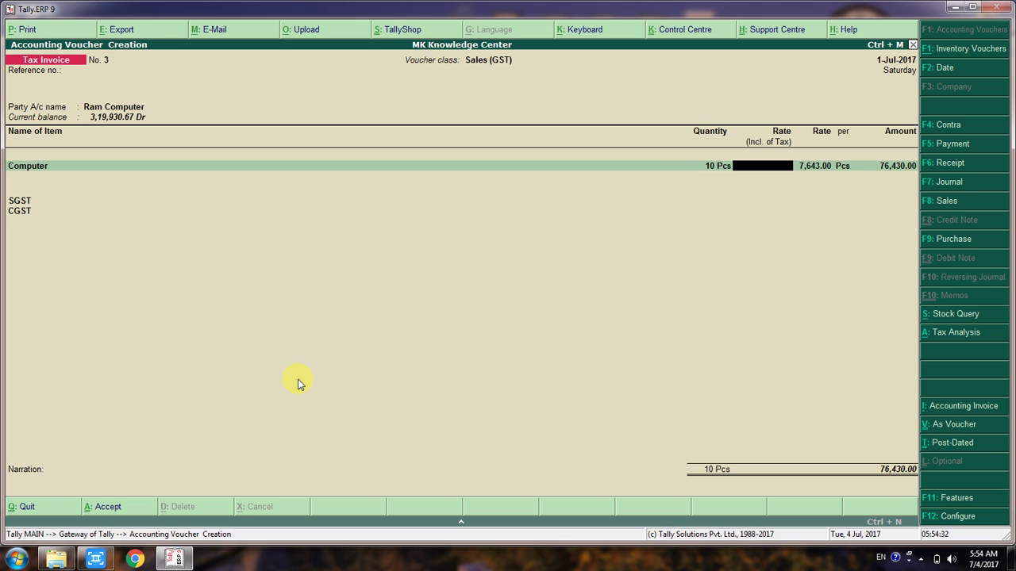
pyautogui.press('Return')
pyautogui.press('Return')
pyautogui.press('Return')
pyautogui.press('Return')
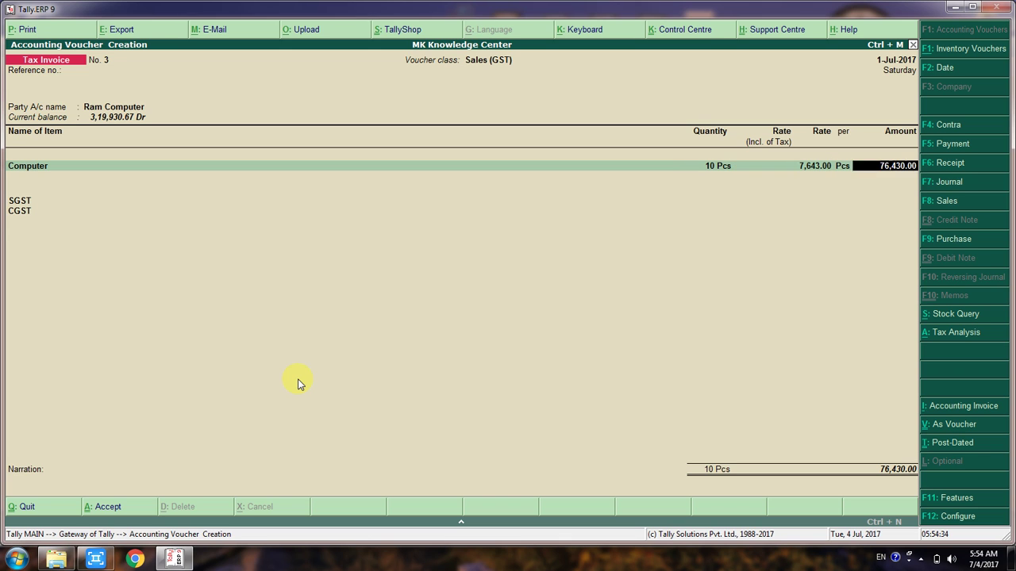
# Go back through the voucher, keeping Ram Computer as the party, and replace the stock item Computer with Printer.
pyautogui.press('BackSpace')
pyautogui.press('BackSpace')
pyautogui.press('BackSpace')
pyautogui.press('BackSpace')
pyautogui.press('BackSpace')
pyautogui.press('BackSpace')
pyautogui.press('BackSpace')
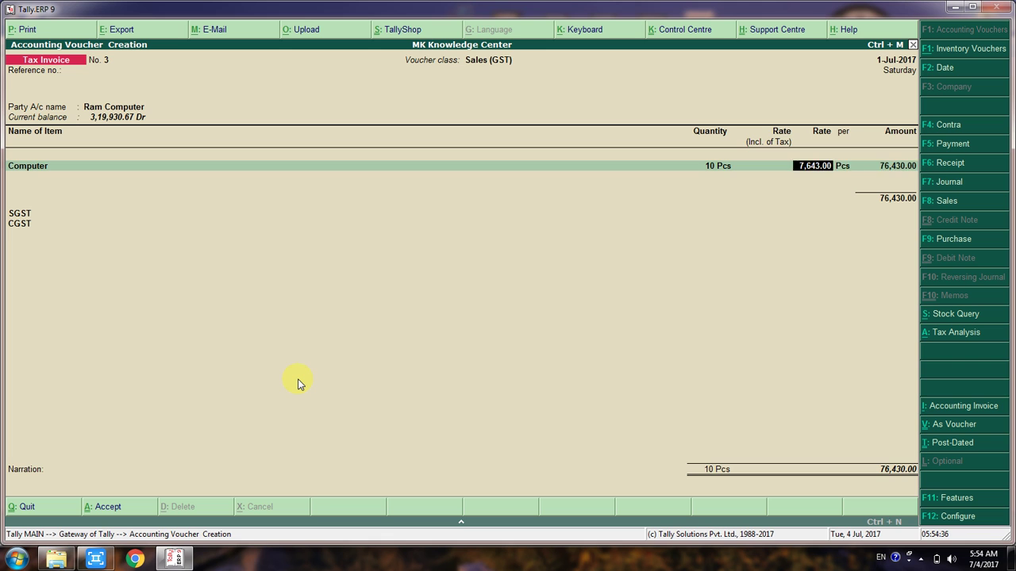
pyautogui.press('Return')
pyautogui.press('Return')
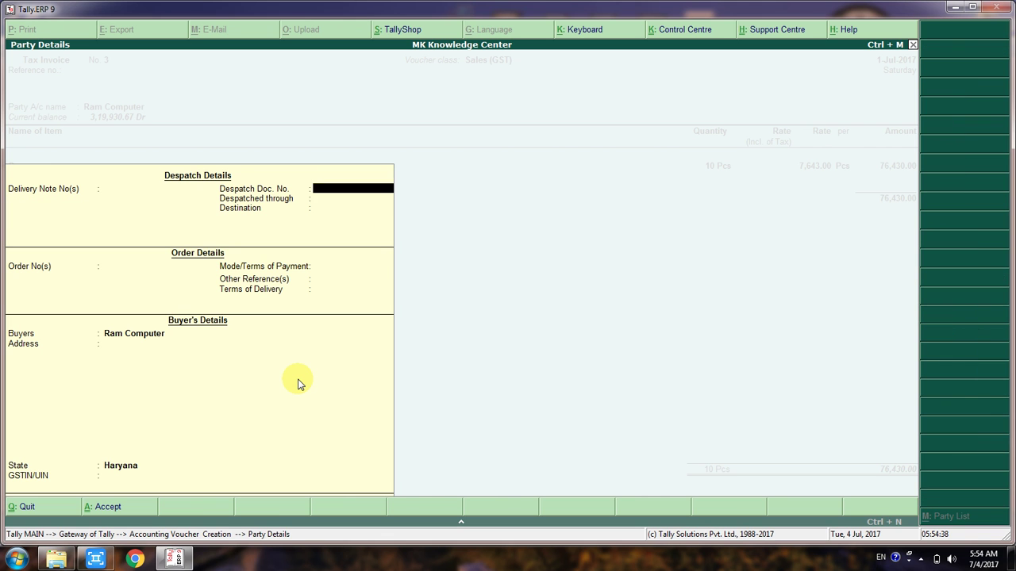
pyautogui.press('Return')
pyautogui.press('Escape')
pyautogui.press('Return')
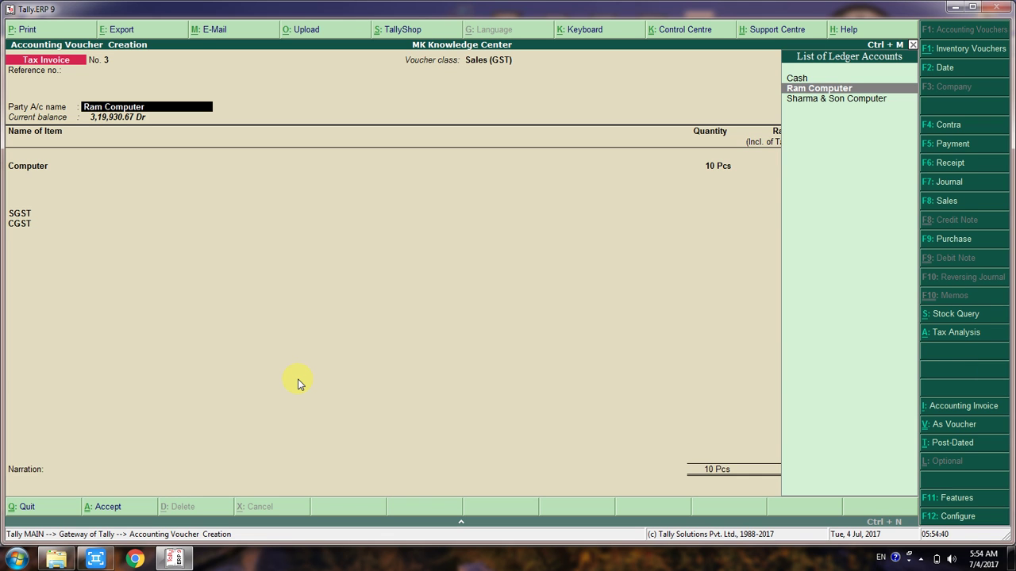
pyautogui.press('Return')
pyautogui.press('Return')
pyautogui.press('Return')
pyautogui.hotkey('ctrl', 'a')
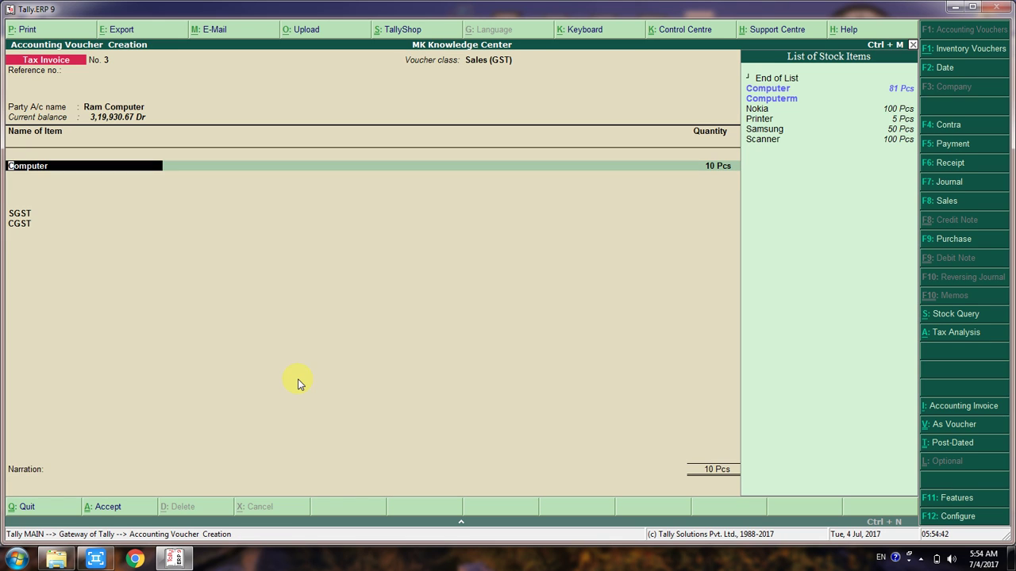
pyautogui.write('Prin')
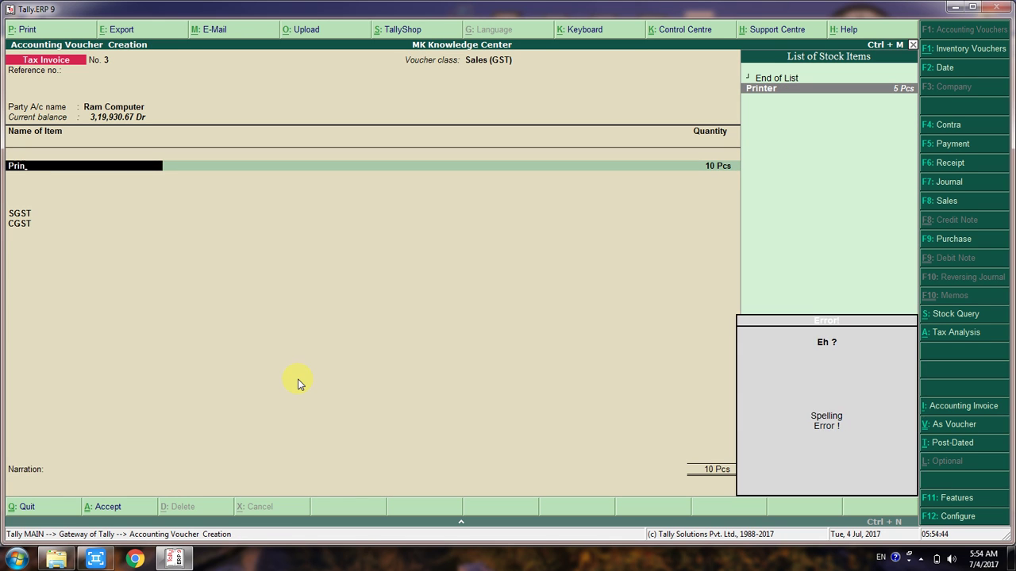
pyautogui.press('Return')
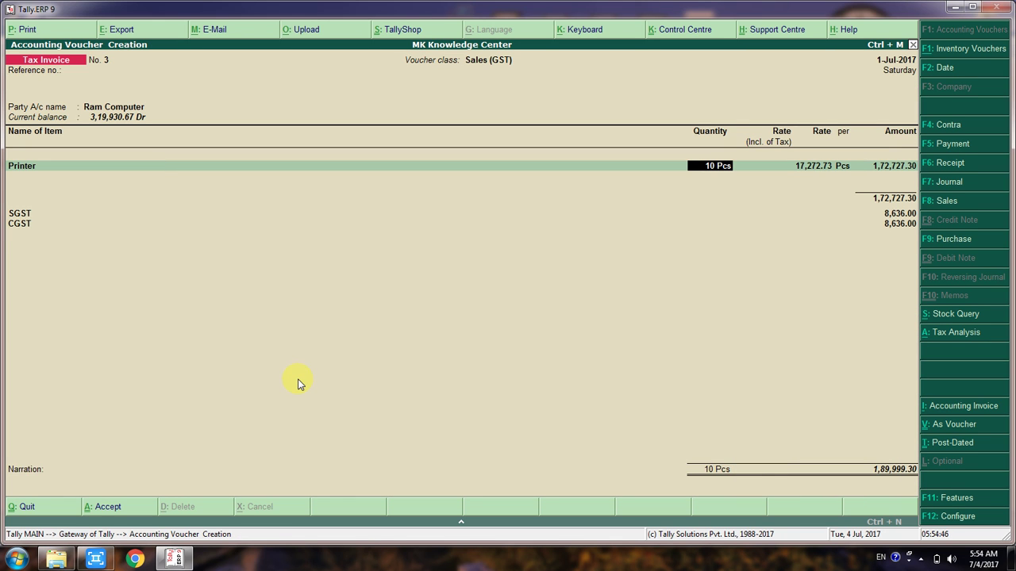
# Keep the Printer line at a quantity of 10 Pcs with its prefilled rate, unit and amount.
pyautogui.press('Return')
pyautogui.press('Return')
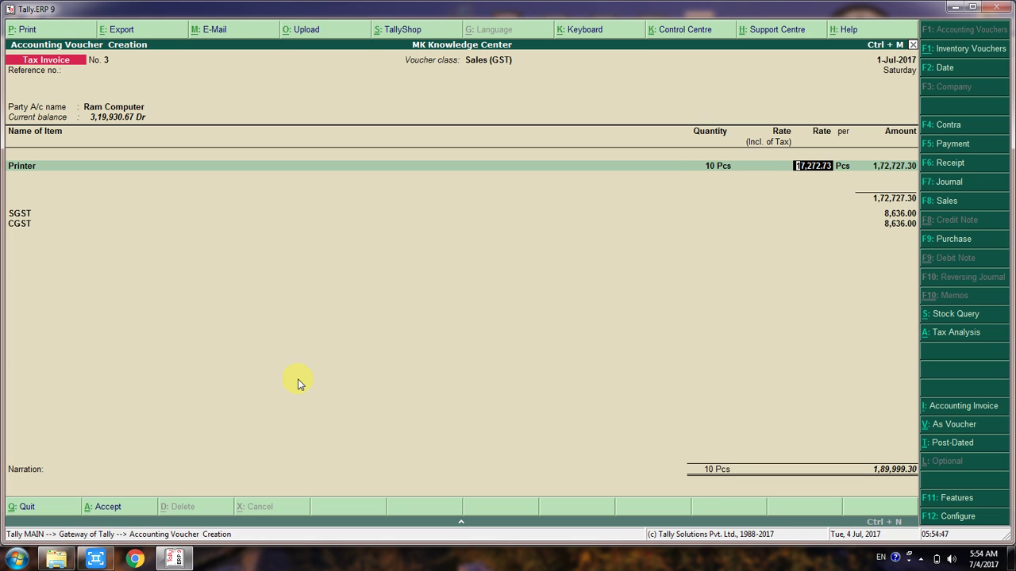
pyautogui.press('Return')
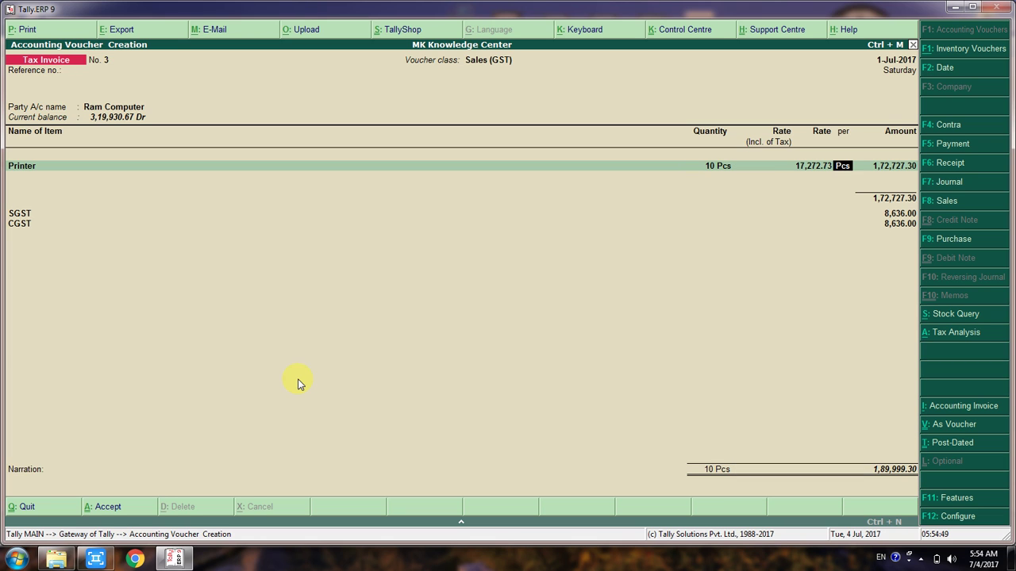
pyautogui.press('Return')
pyautogui.press('Return')
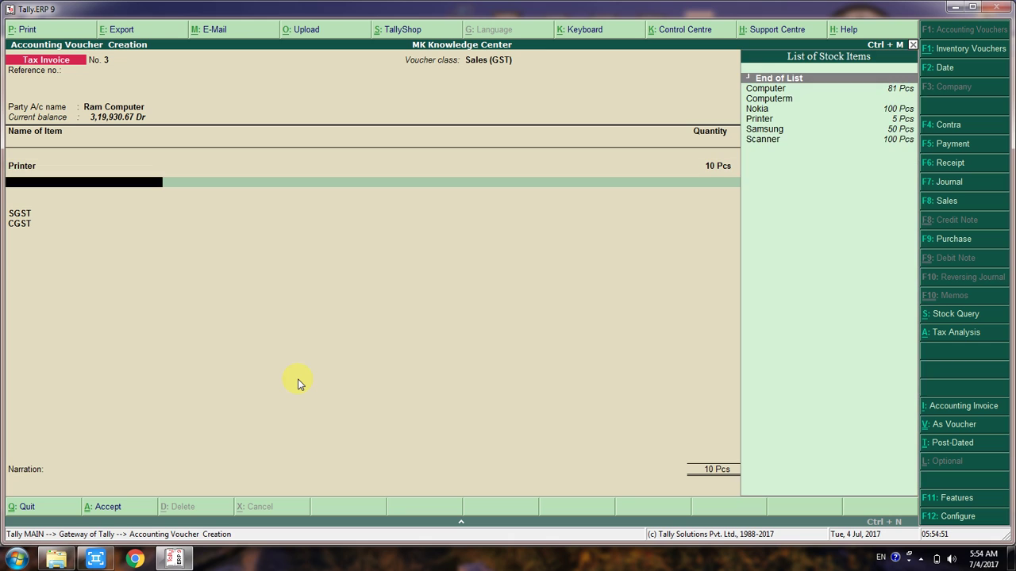
# End the stock item list, leave the narration blank and save the Tax Invoice voucher.
pyautogui.press('Return')
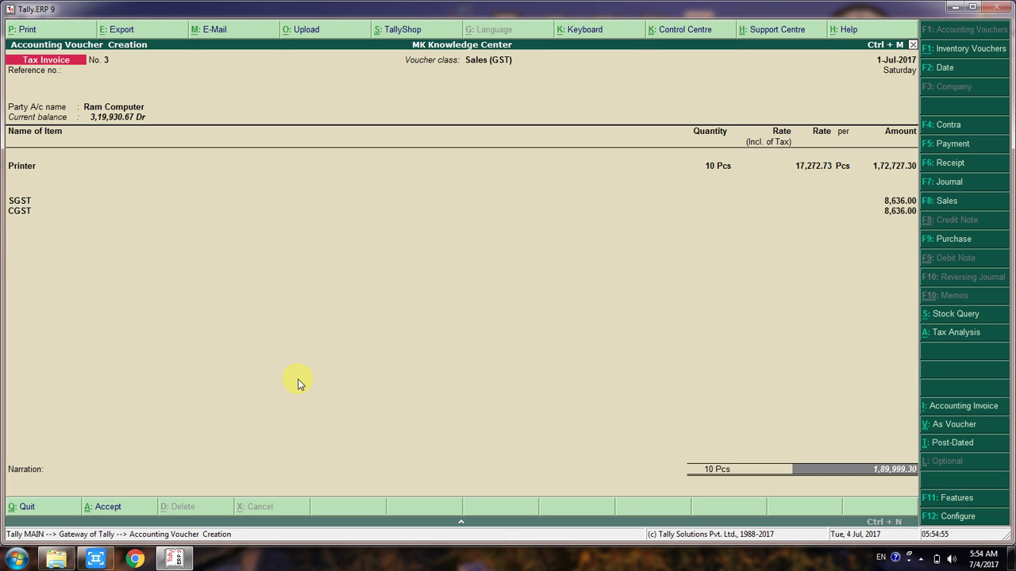
pyautogui.press('Return')
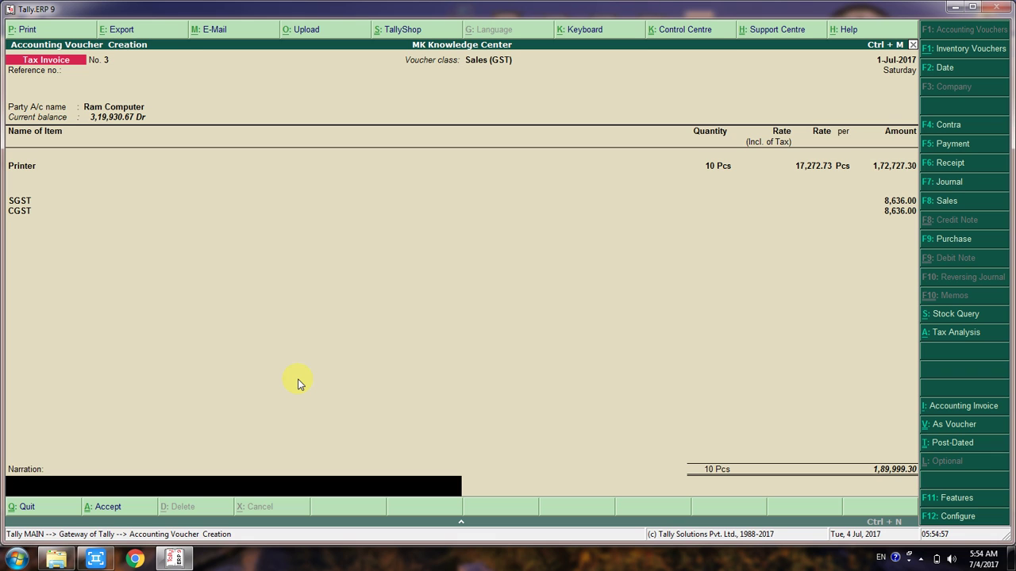
pyautogui.press('Return')
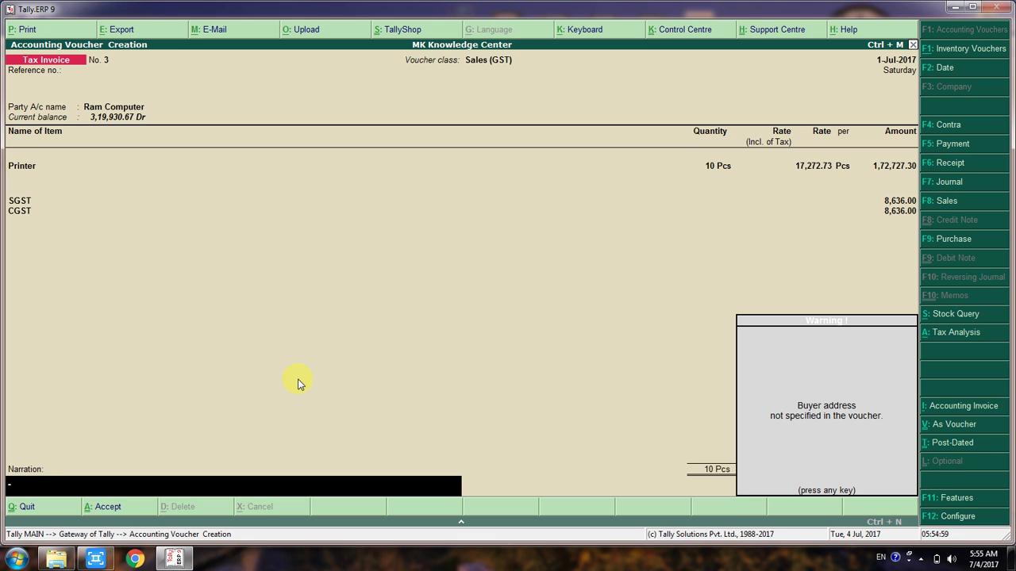
pyautogui.press('Return')
pyautogui.press('Return')
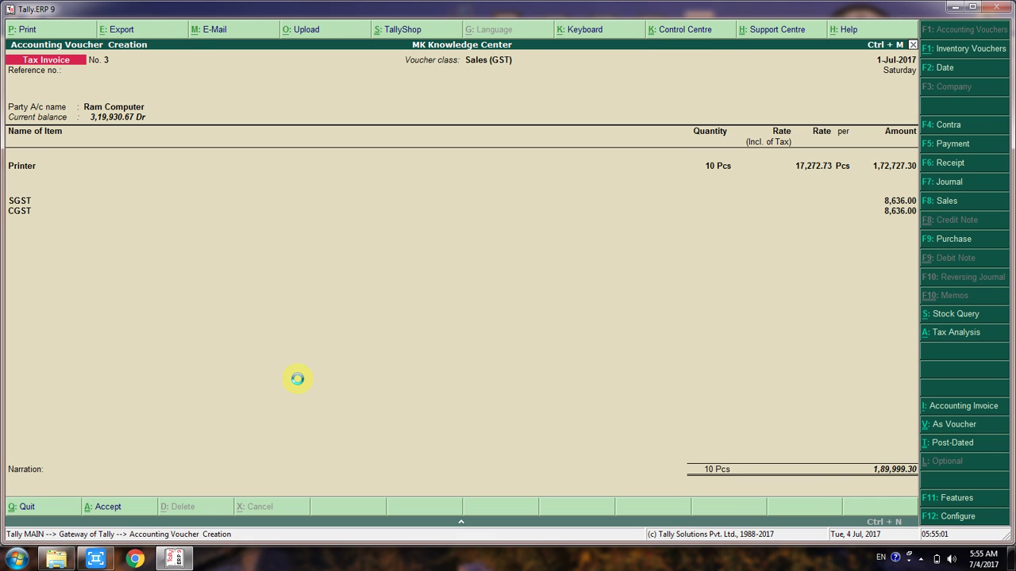
# Leave voucher creation and open the July voucher list in the Sales Register under Account Books.
pyautogui.press('Escape')
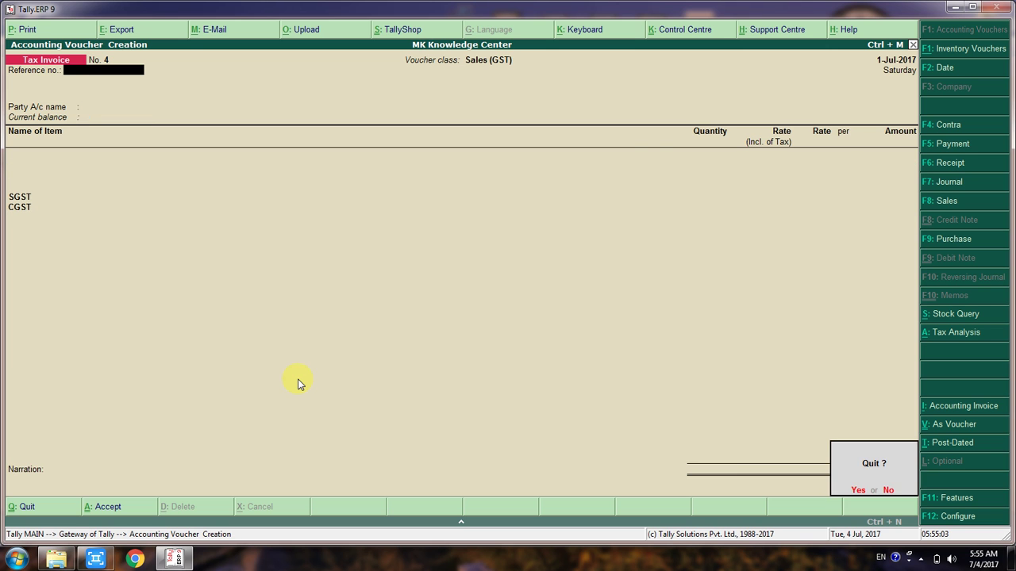
pyautogui.press('Return')
pyautogui.press('d')
pyautogui.press('a')
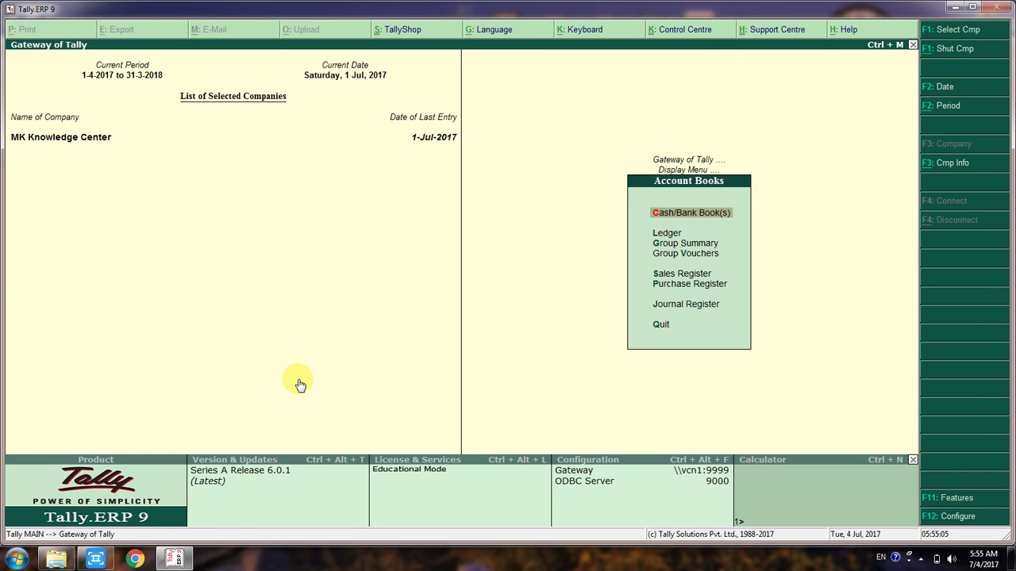
pyautogui.press('s')
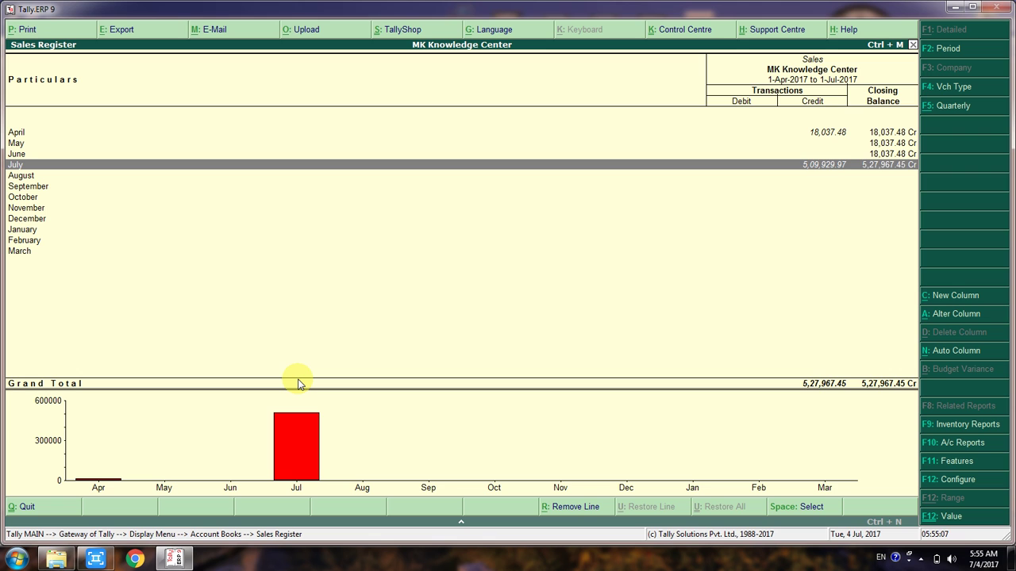
pyautogui.press('Return')
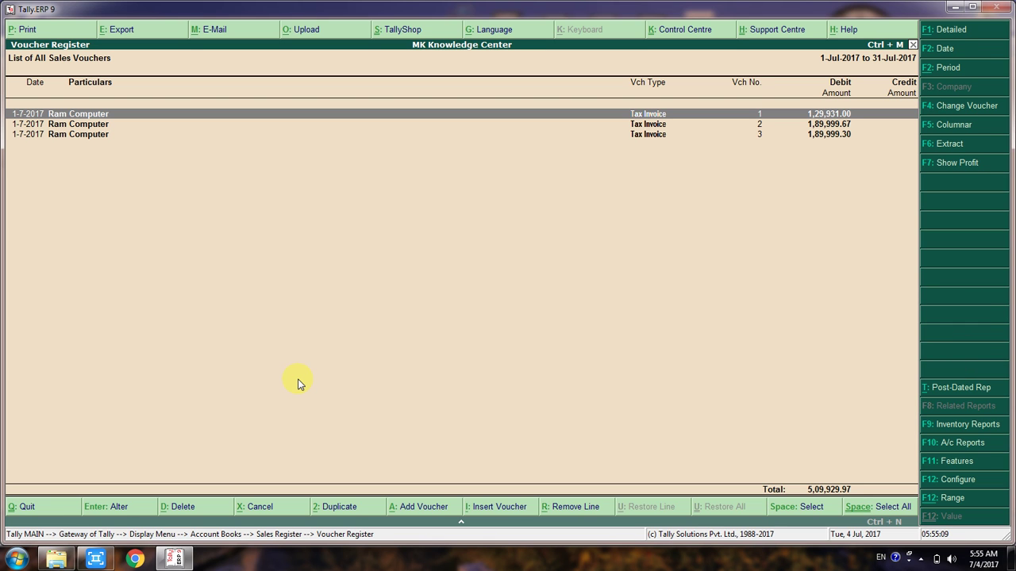
# Open the third Ram Computer Tax Invoice from the register, accept it unchanged and display its print preview.
pyautogui.press('Down')
pyautogui.press('Down')
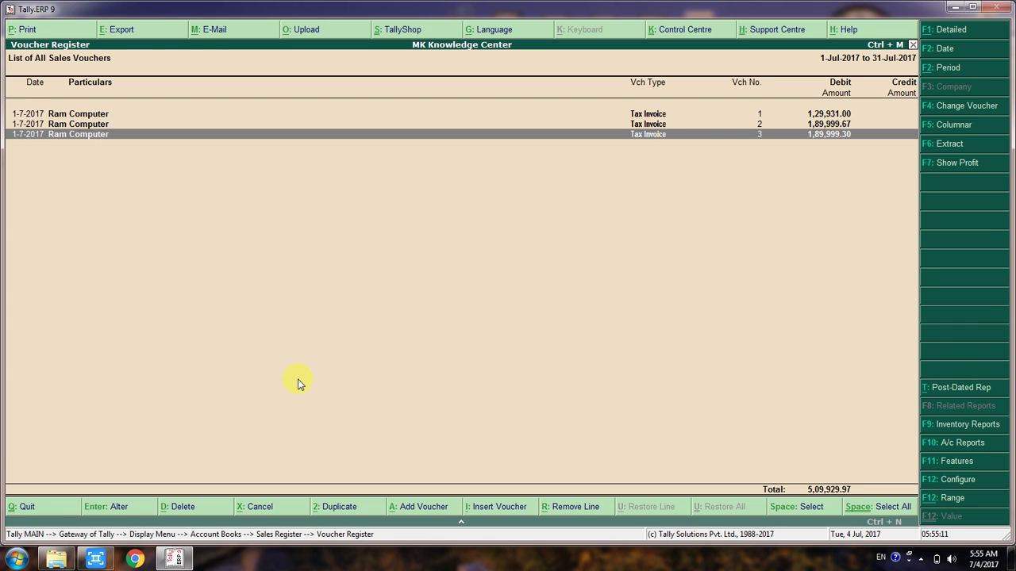
pyautogui.press('Return')
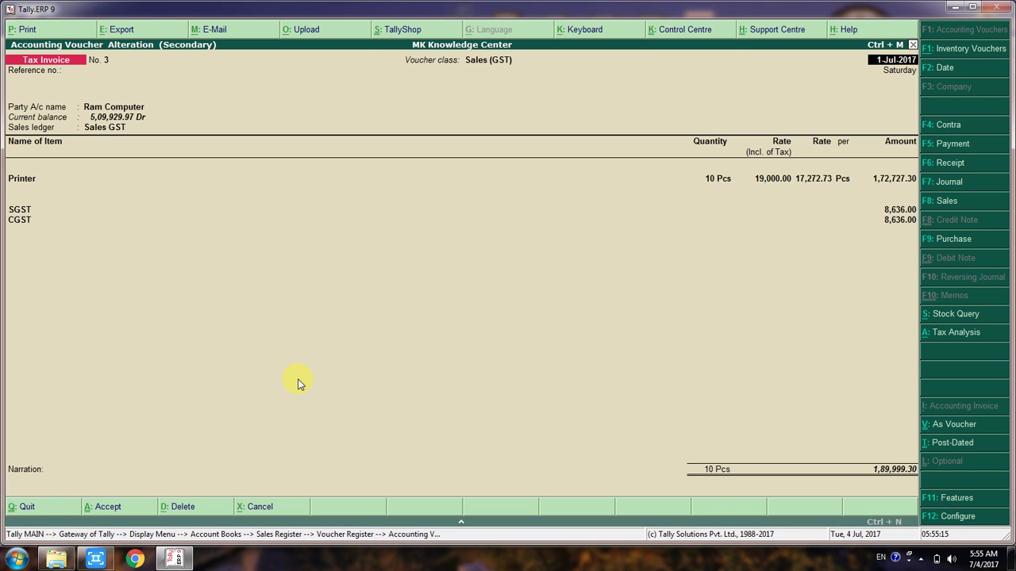
pyautogui.hotkey('ctrl', 'a')
pyautogui.press('Return')
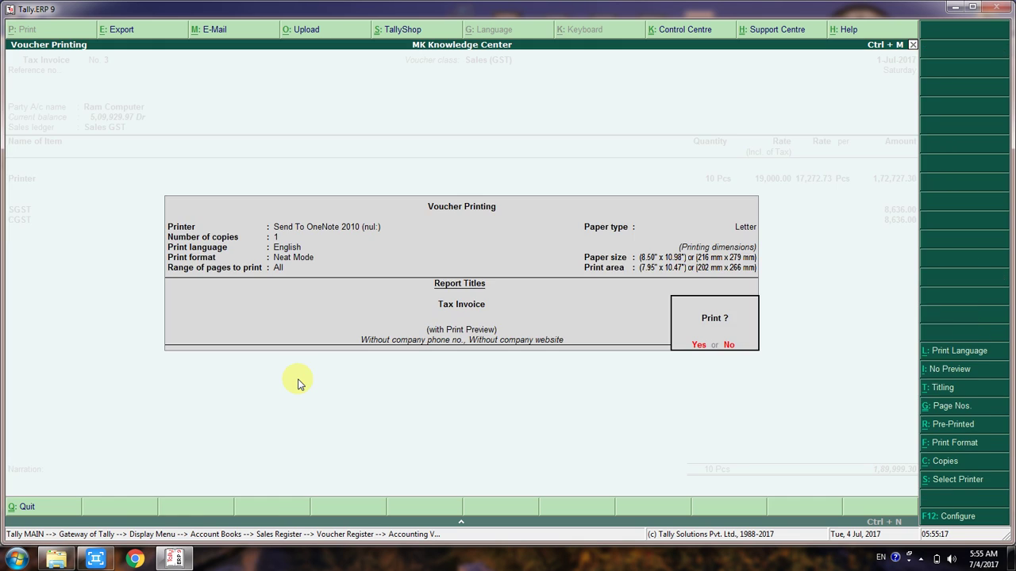
pyautogui.press('Return')
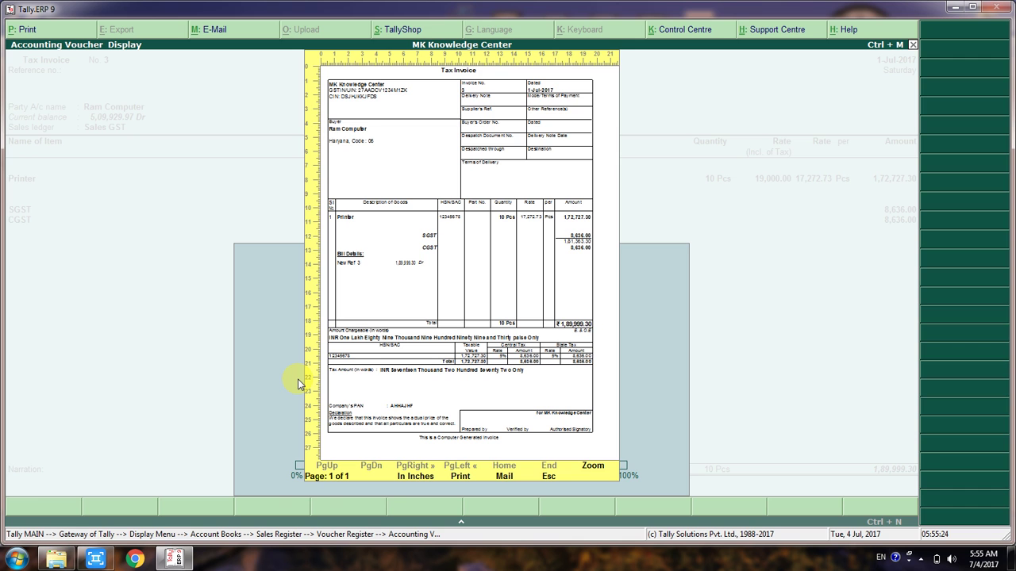
# Examine the item, SGST/CGST and tax summary sections of the enlarged Tax Invoice preview, then close the preview.
pyautogui.hotkey('alt', 'z')
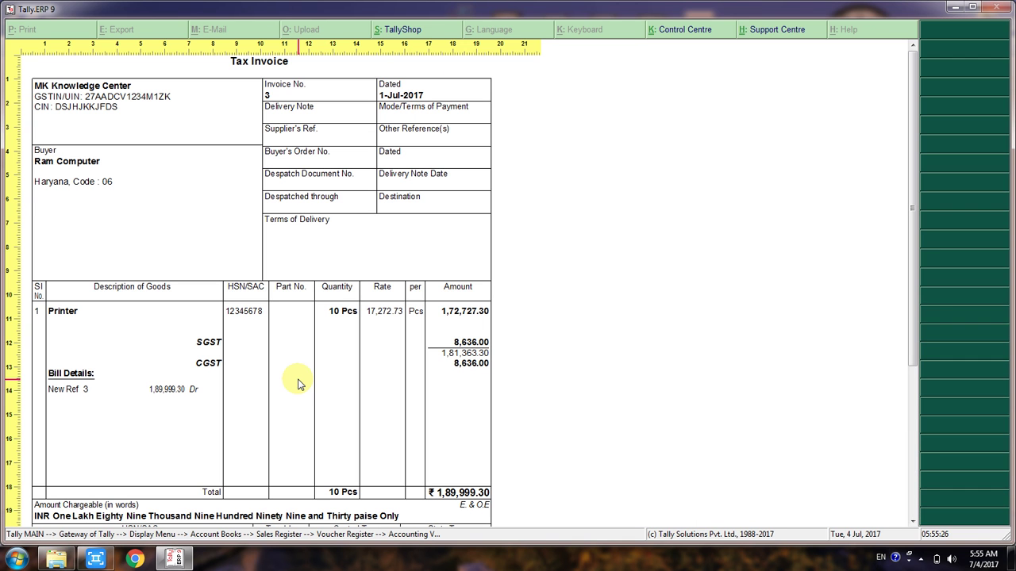
pyautogui.scroll(-5, 298, 384)
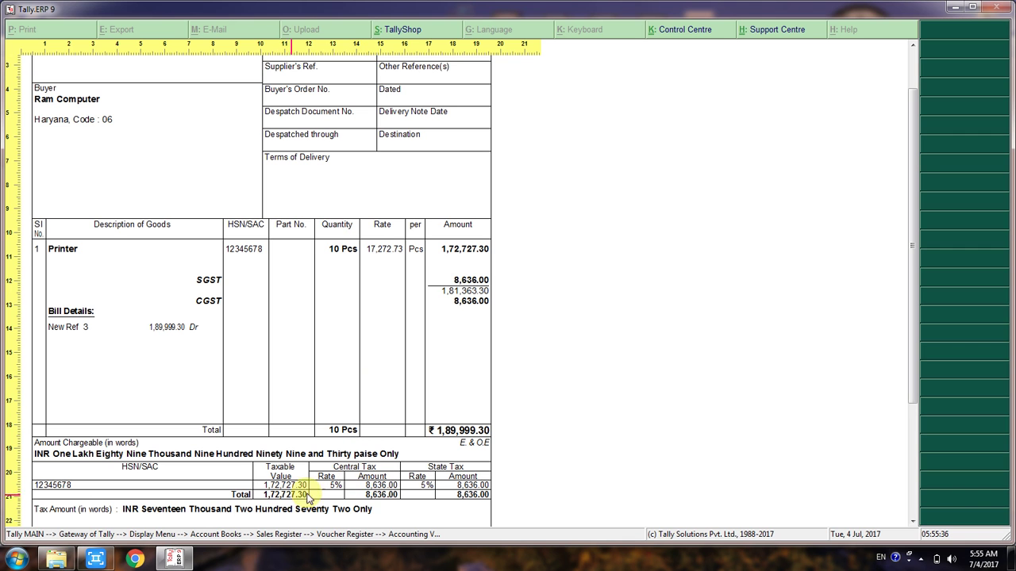
pyautogui.scroll(-5, 375, 493)
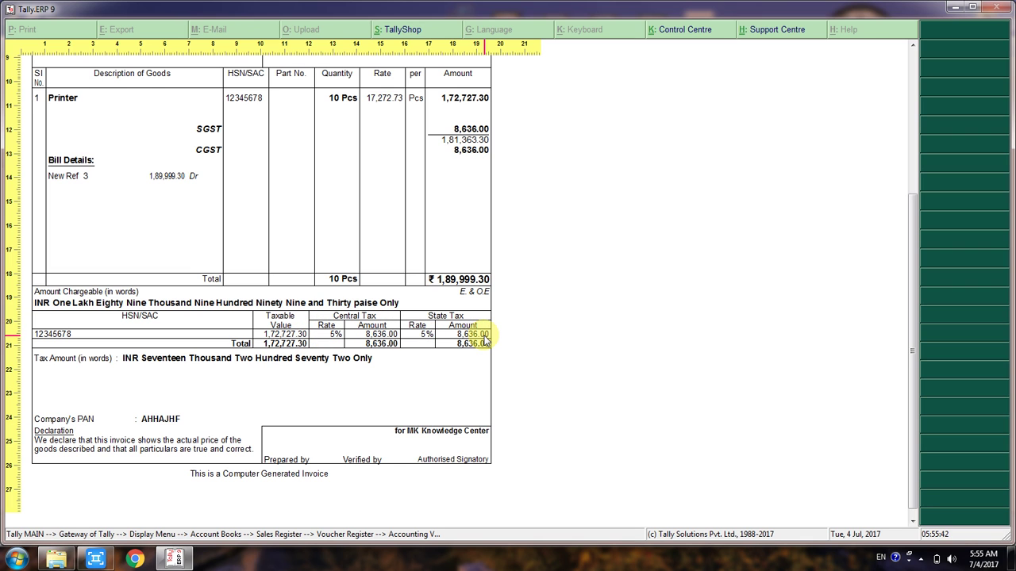
pyautogui.press('Return')
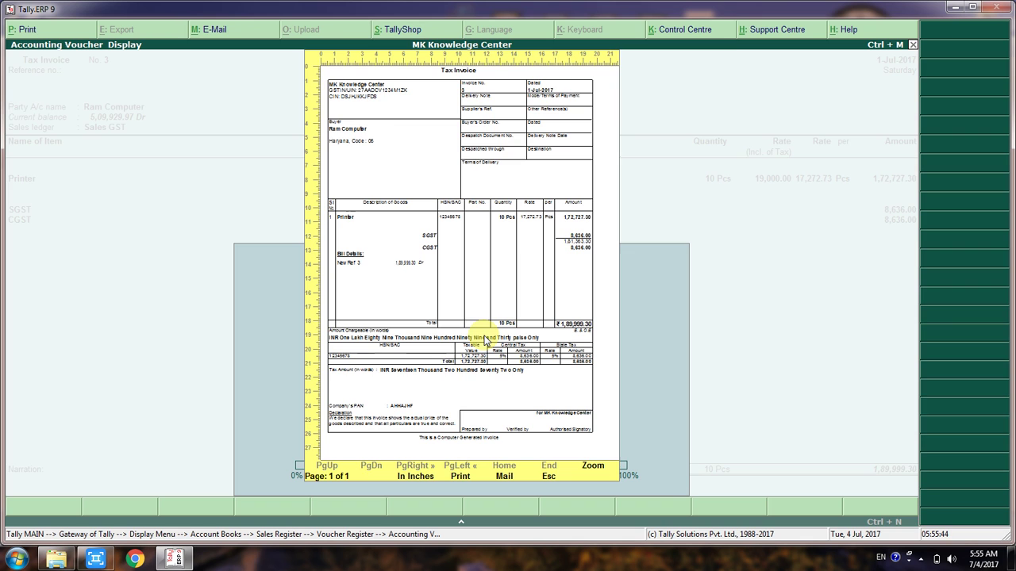
pyautogui.press('Escape')
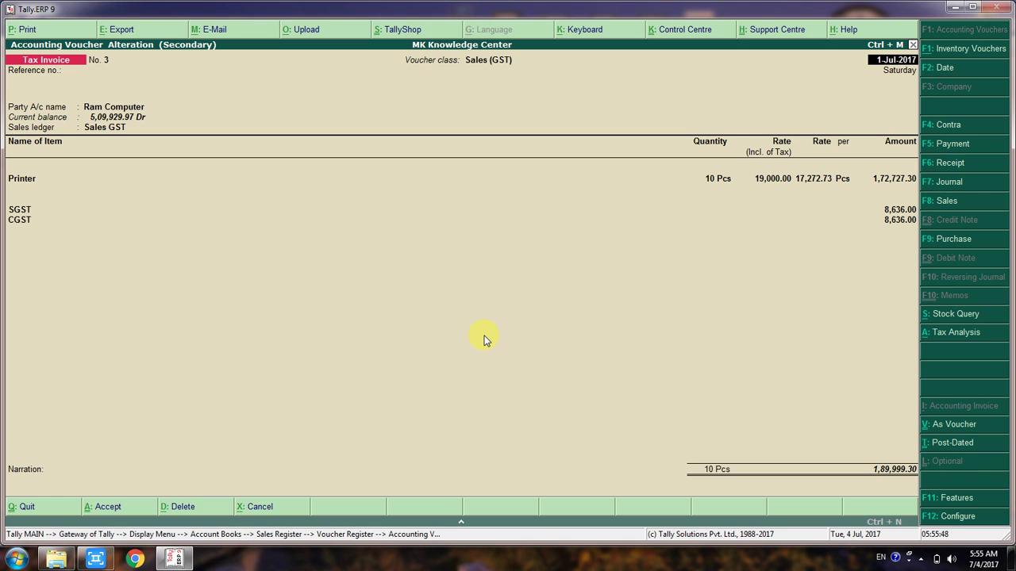
# Go through the Tax Invoice's date, reference, party details and Printer line unchanged to reach a new item line.
pyautogui.press('Return')
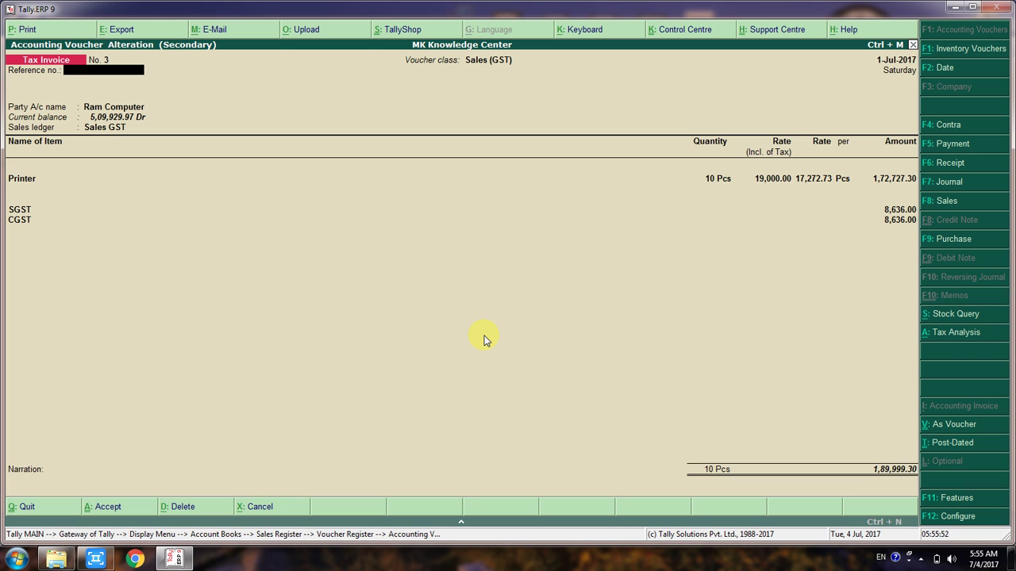
pyautogui.press('Return')
pyautogui.press('Return')
pyautogui.press('Return')
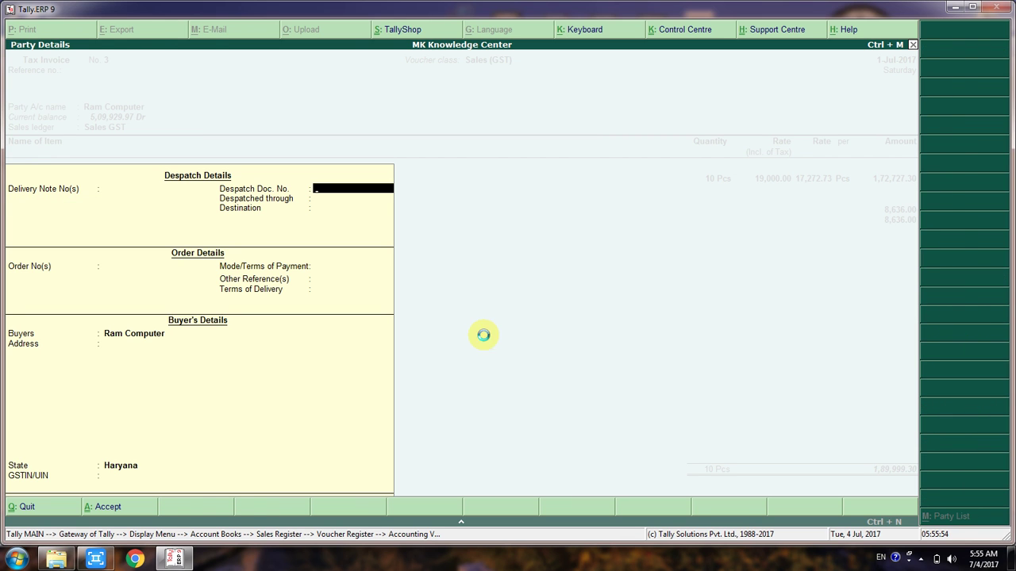
pyautogui.hotkey('ctrl', 'a')
pyautogui.press('Return')
pyautogui.press('Return')
pyautogui.press('Return')
pyautogui.press('Return')
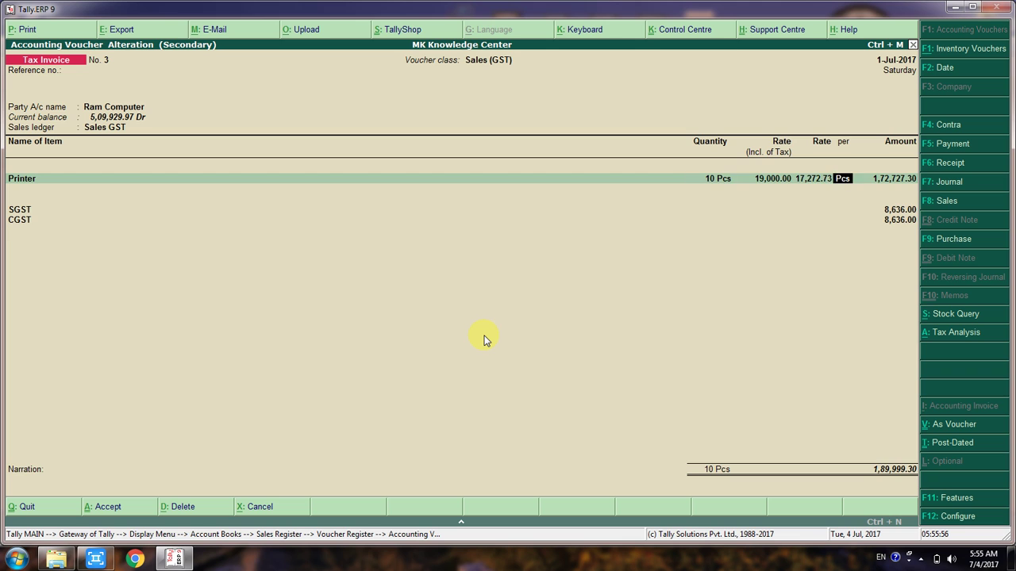
pyautogui.press('Return')
pyautogui.press('Return')
# Add the stock item Samsung below Printer on the Tax Invoice.
pyautogui.write('M')
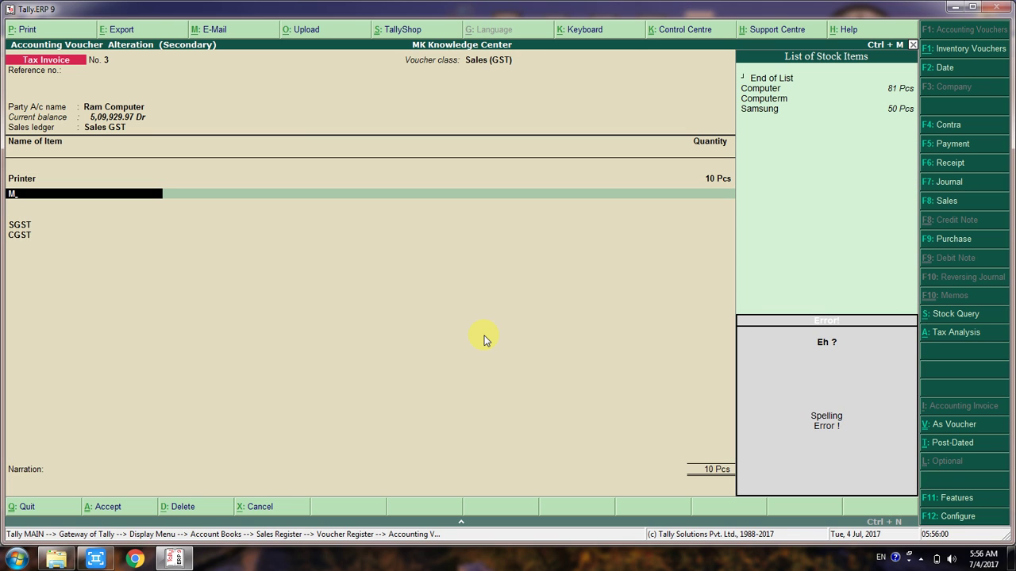
pyautogui.press('Down')
pyautogui.press('Down')
pyautogui.press('Down')
pyautogui.press('Down')
pyautogui.press('Return')
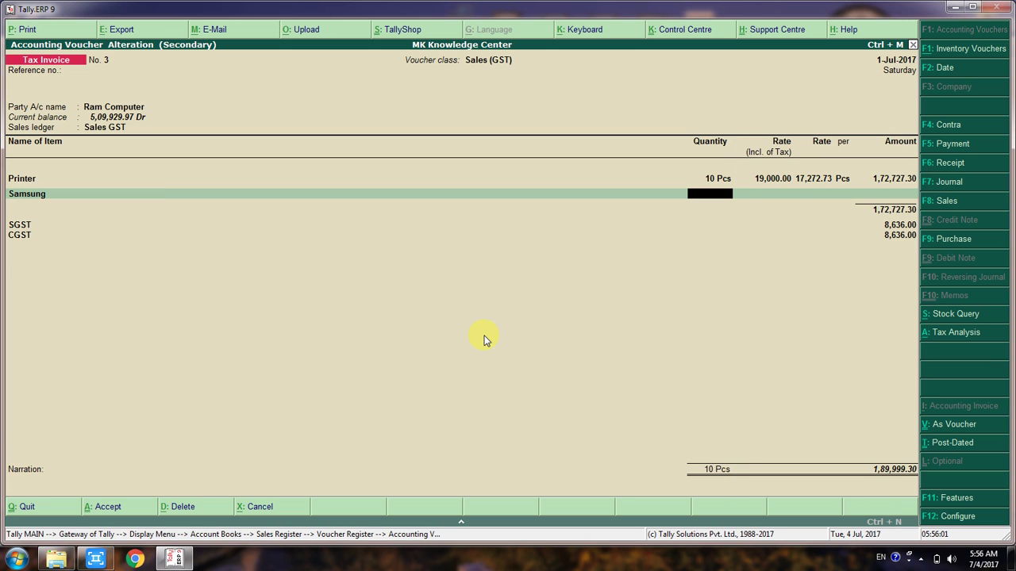
# Enter a quantity of 10 Pcs and a tax-exclusive rate of 20,000 per Pcs for Samsung, accepting the calculated amount.
pyautogui.write('10')
pyautogui.press('Return')
pyautogui.press('BackSpace')
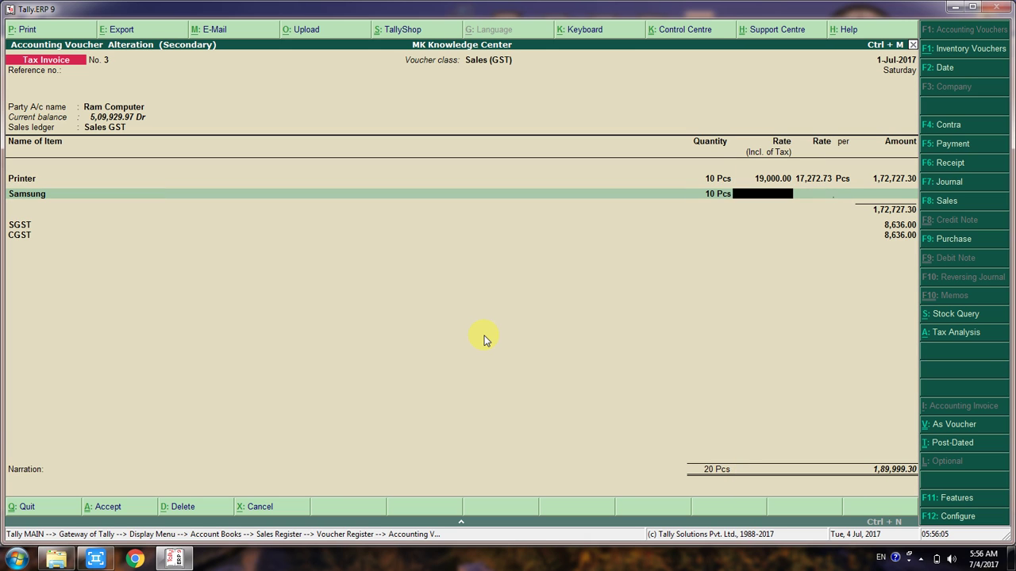
pyautogui.press('Return')
pyautogui.write('2')
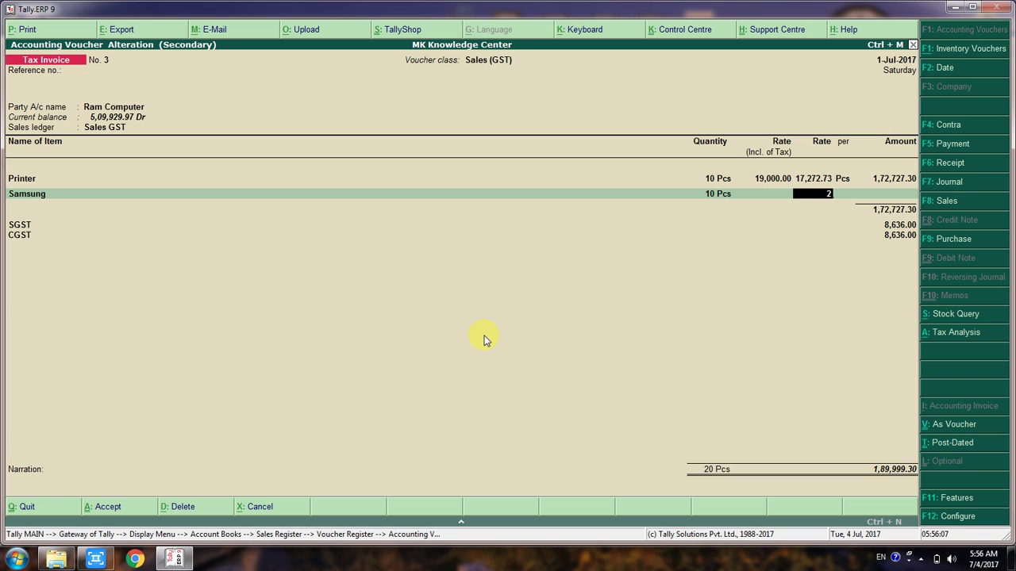
pyautogui.write('0000')
pyautogui.press('Return')
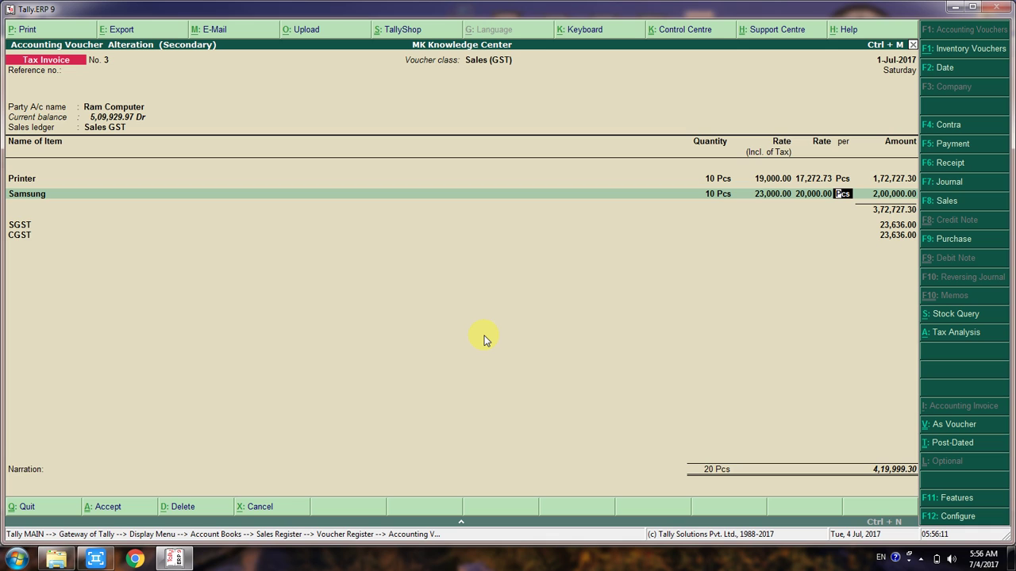
pyautogui.press('Return')
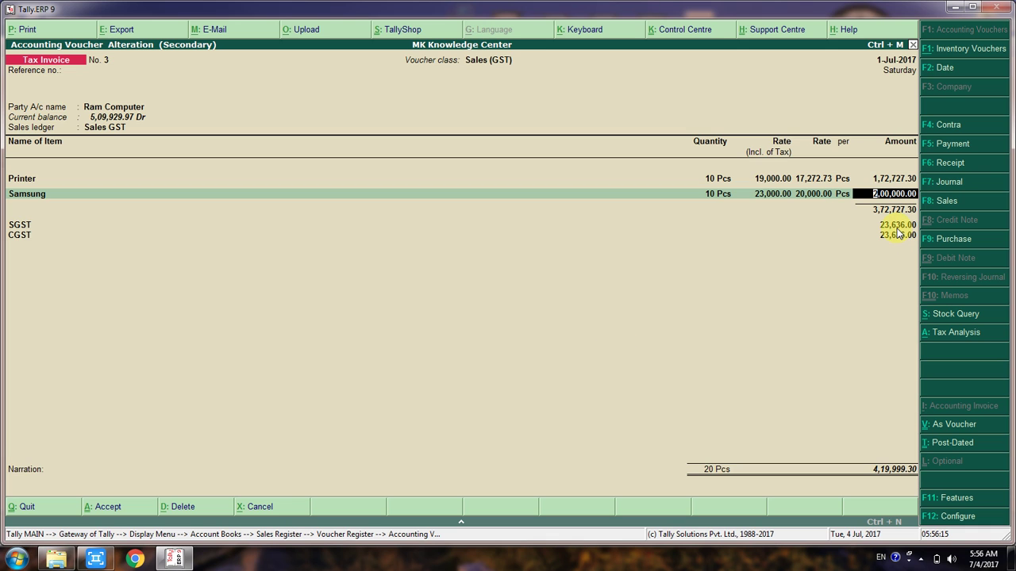
pyautogui.press('Return')
# End the item list, accept the SGST and CGST lines, leave the narration blank and save the altered voucher.
pyautogui.press('Return')
pyautogui.press('Return')
pyautogui.press('Return')
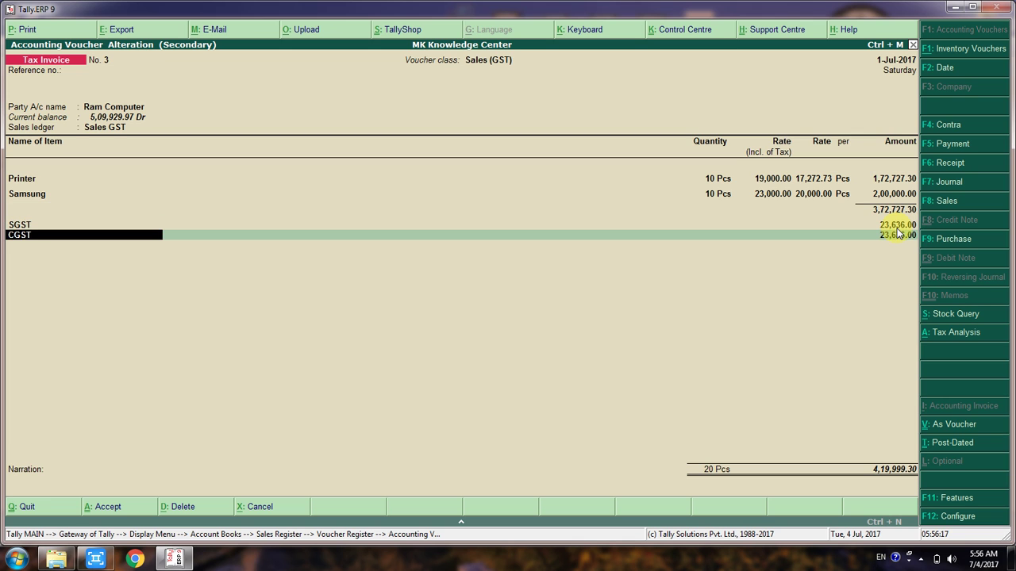
pyautogui.press('Return')
pyautogui.press('Return')
pyautogui.press('Return')
pyautogui.press('Return')
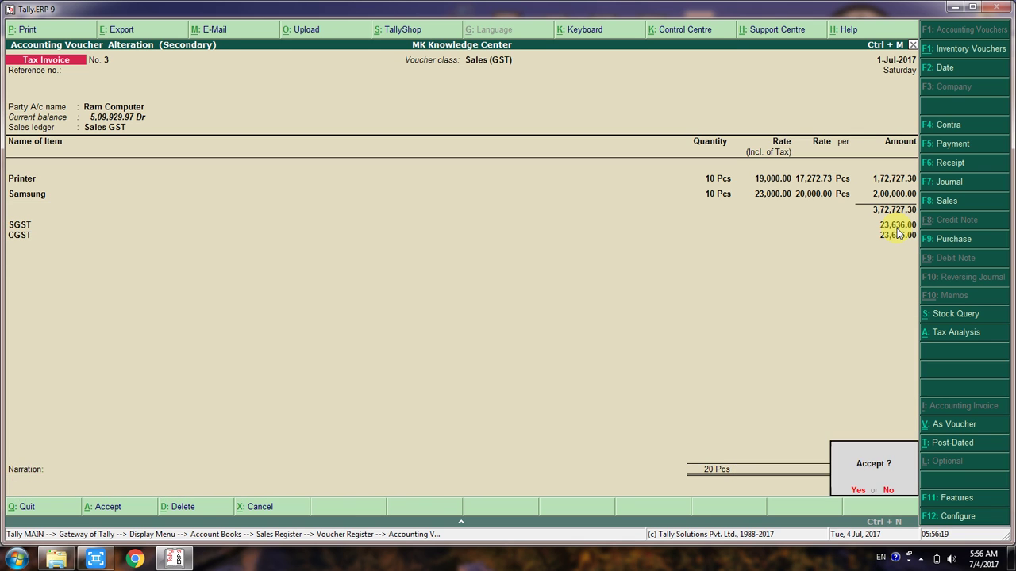
pyautogui.press('Return')
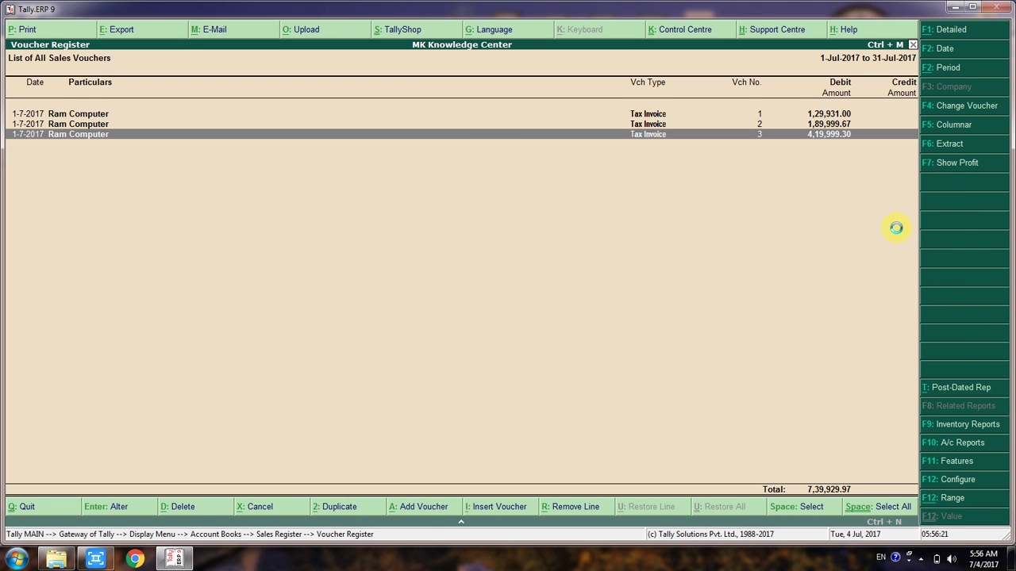
# Preview the printed Tax Invoice with Printer and Samsung, examining its item lines and HSN-wise tax breakdown, and close the preview.
pyautogui.press('Return')
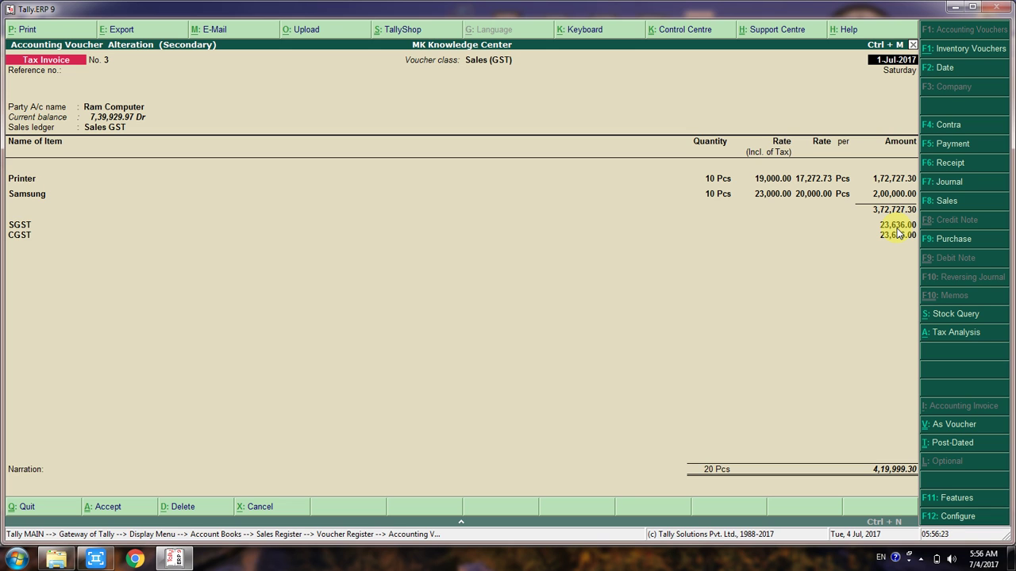
pyautogui.hotkey('ctrl', 'a')
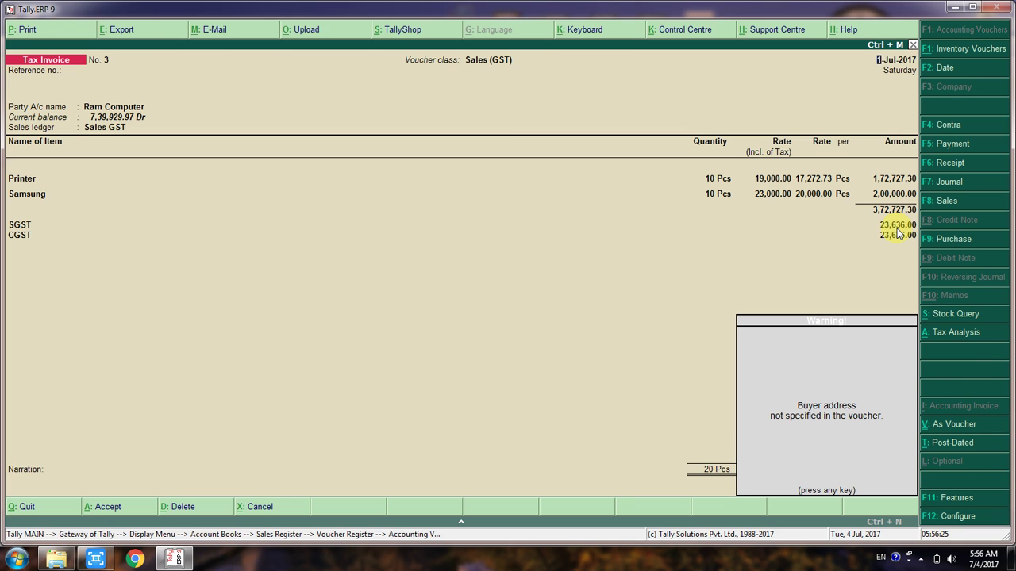
pyautogui.press('Return')
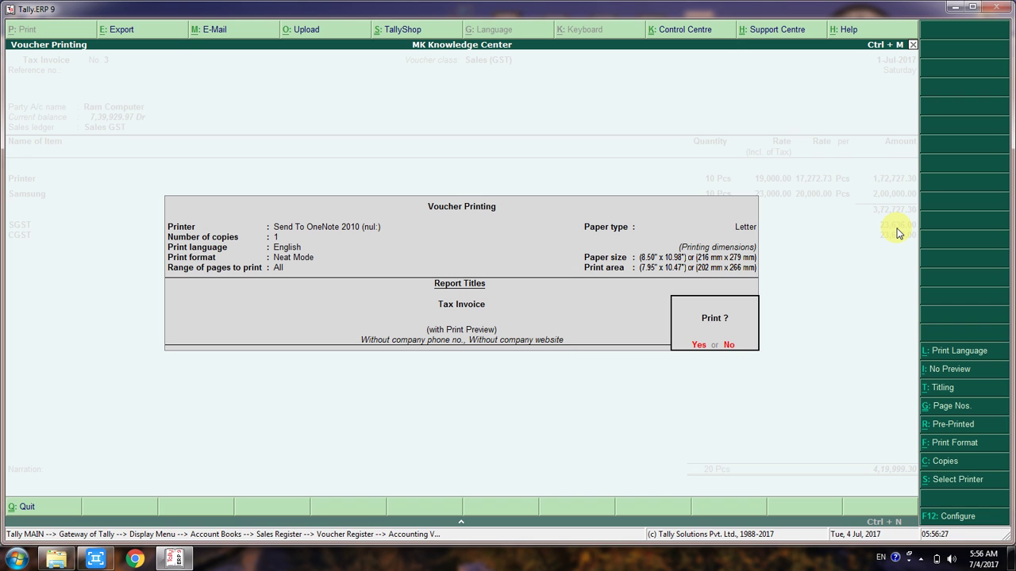
pyautogui.press('Return')
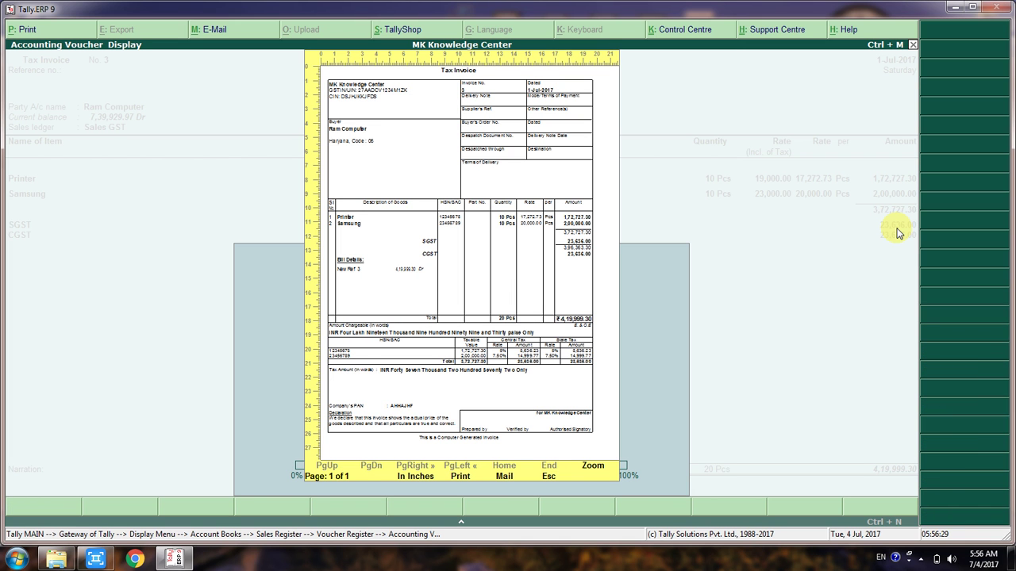
pyautogui.hotkey('alt', 'z')
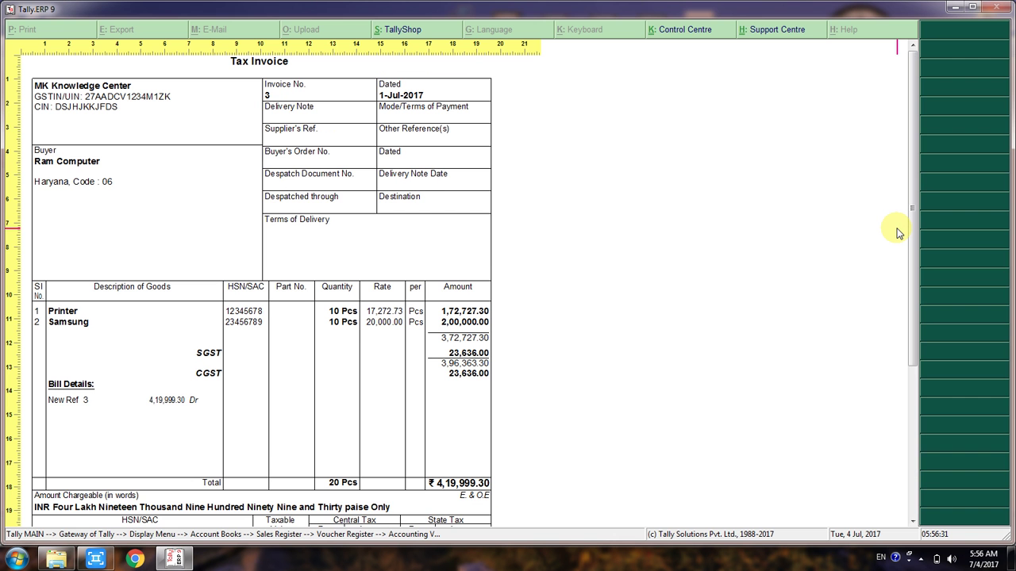
pyautogui.scroll(-3, 897, 232)
pyautogui.scroll(-2, 898, 233)
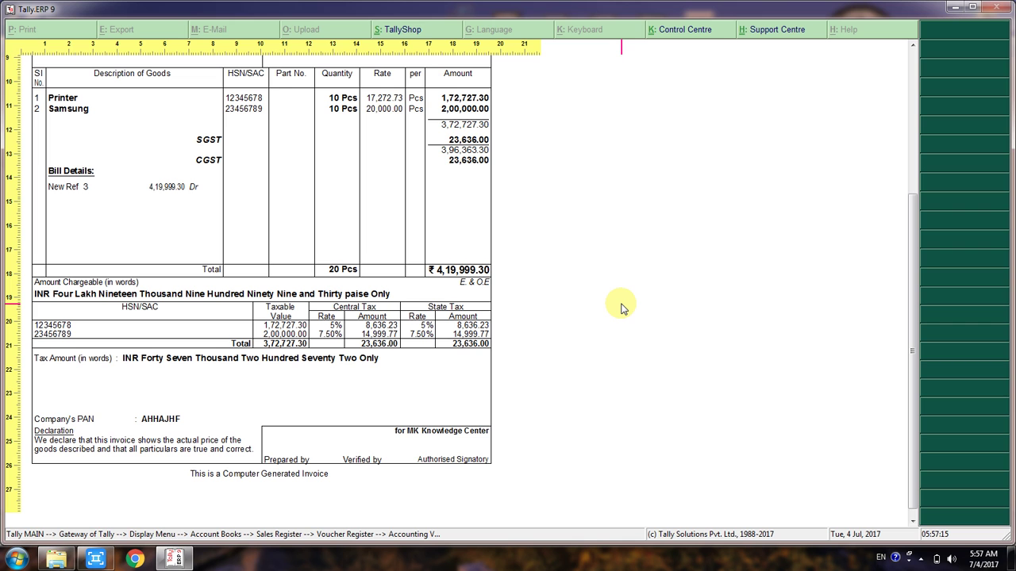
pyautogui.hotkey('alt', 'z')
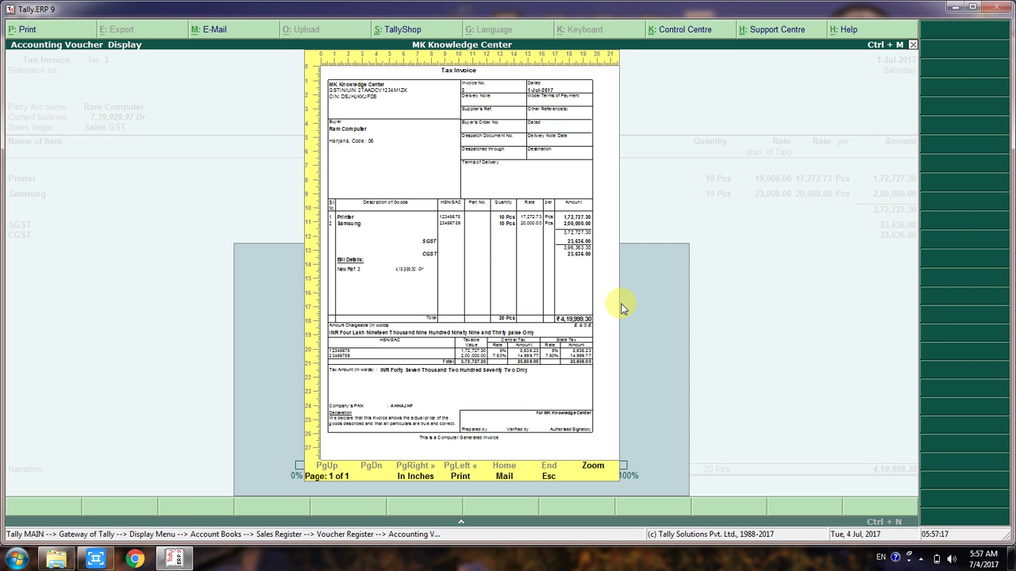
pyautogui.press('Escape')
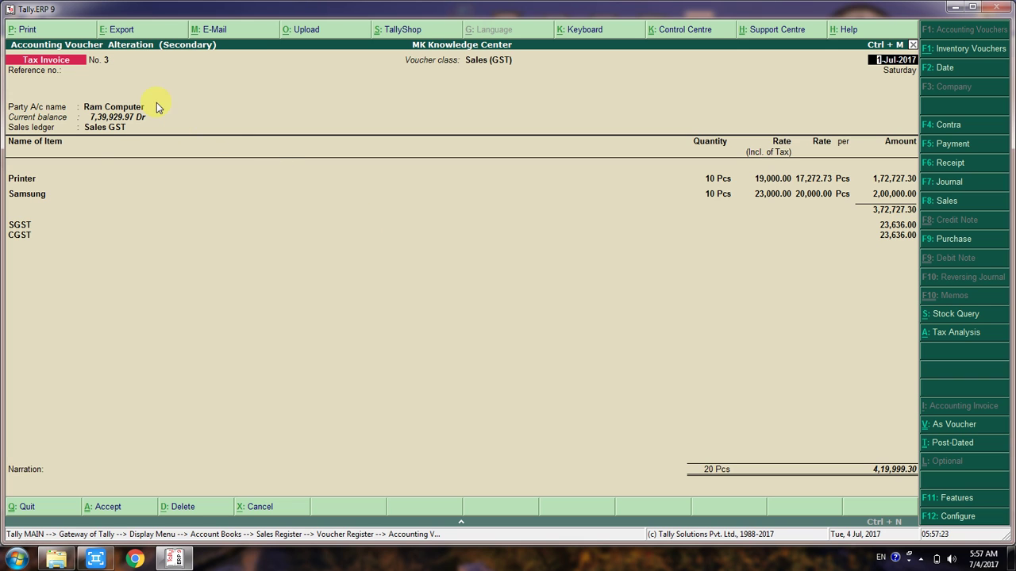
# Open the Ram Computer party ledger from the voucher to check its state, and leave it without changes.
pyautogui.click(116, 111)
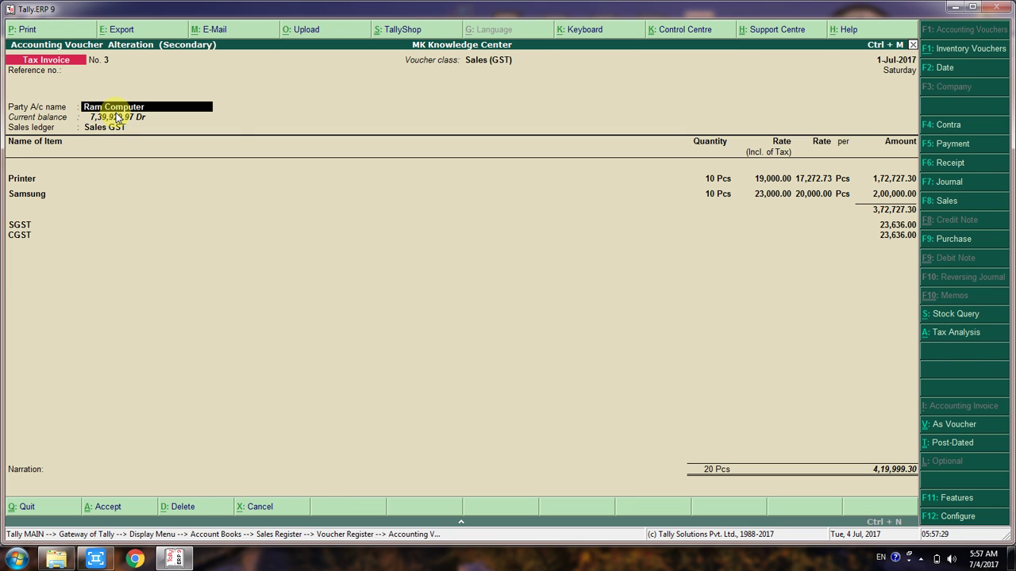
pyautogui.hotkey('ctrl', 'Return')
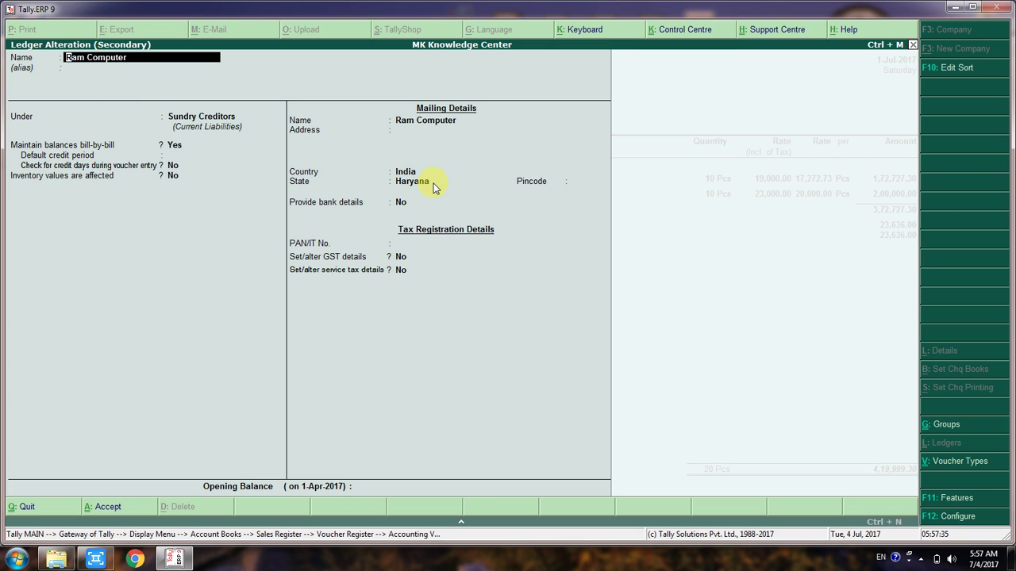
pyautogui.press('Escape')
pyautogui.press('Return')
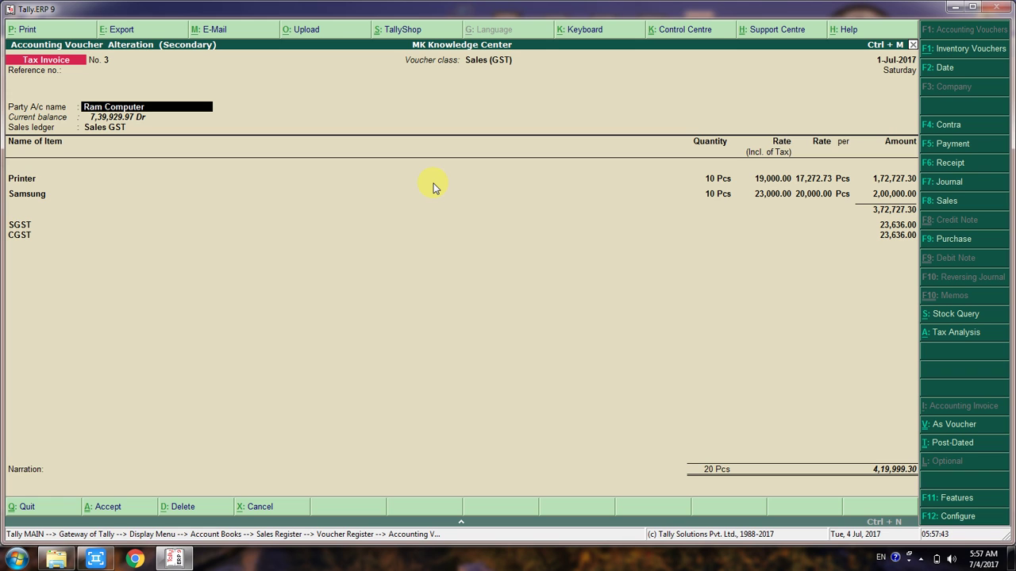
# Accept the party details unchanged and switch the Tax Invoice's voucher class to Sales IGST.
pyautogui.press('Return')
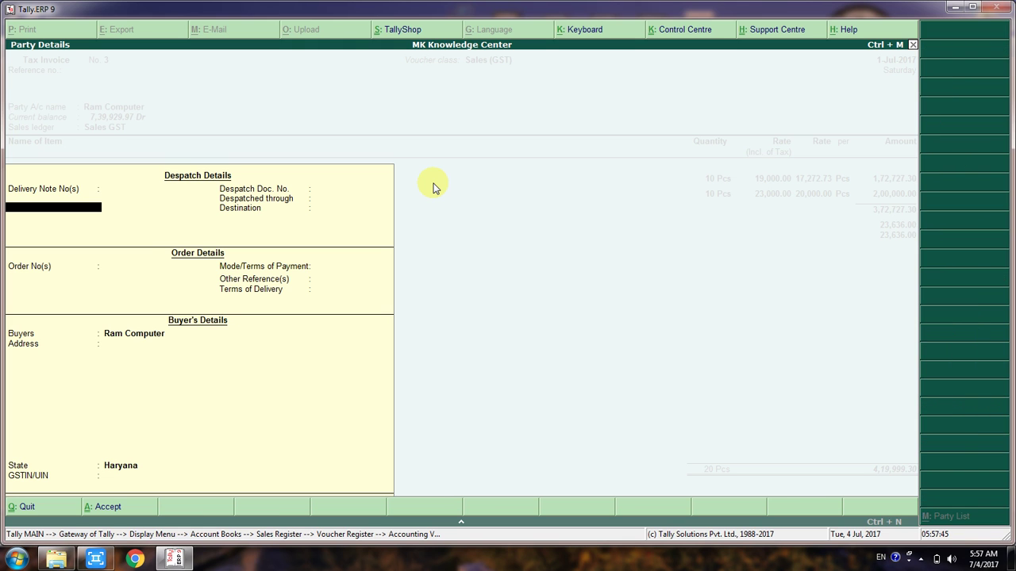
pyautogui.press('Return')
pyautogui.press('Return')
pyautogui.press('Return')
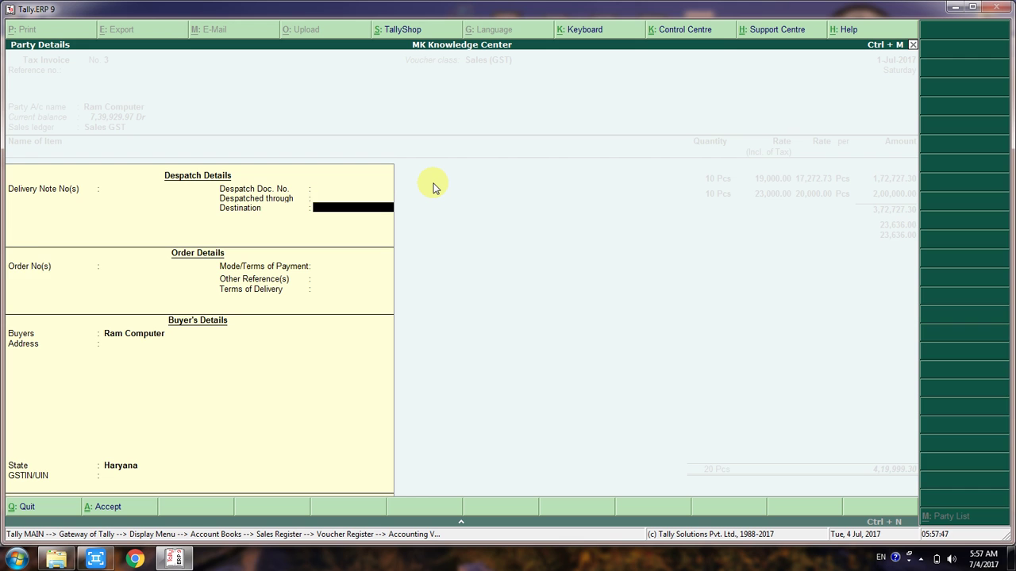
pyautogui.press('Return')
pyautogui.press('Return')
pyautogui.press('Return')
pyautogui.press('Return')
pyautogui.press('Return')
pyautogui.press('Return')
pyautogui.press('Return')
pyautogui.press('Return')
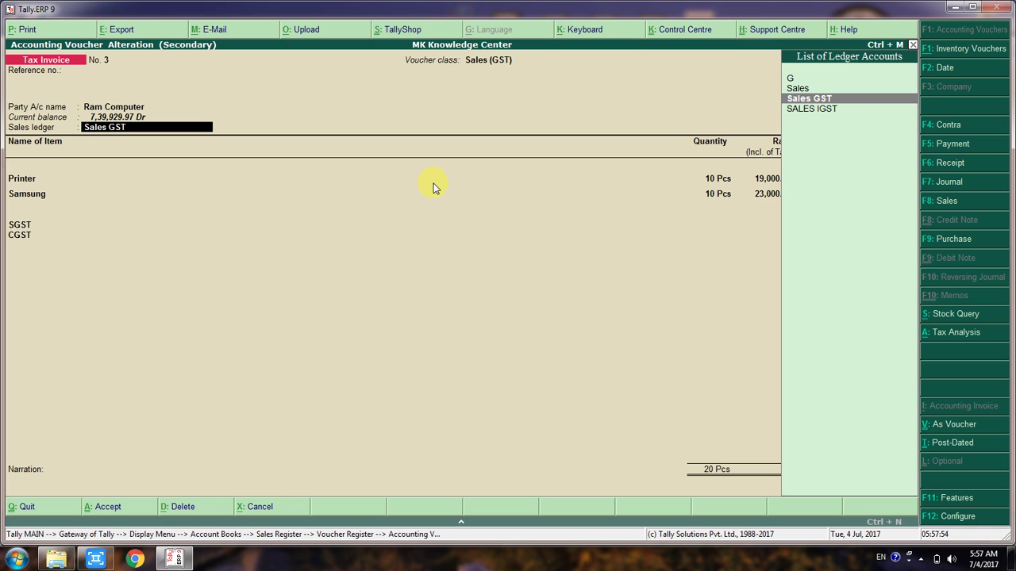
pyautogui.press('F8')
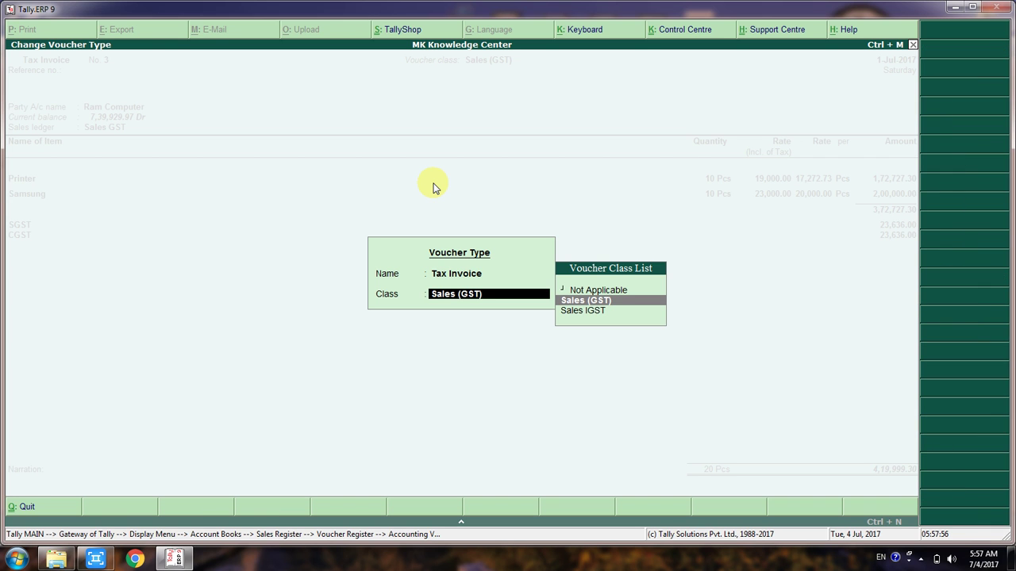
pyautogui.press('Down')
pyautogui.press('Return')
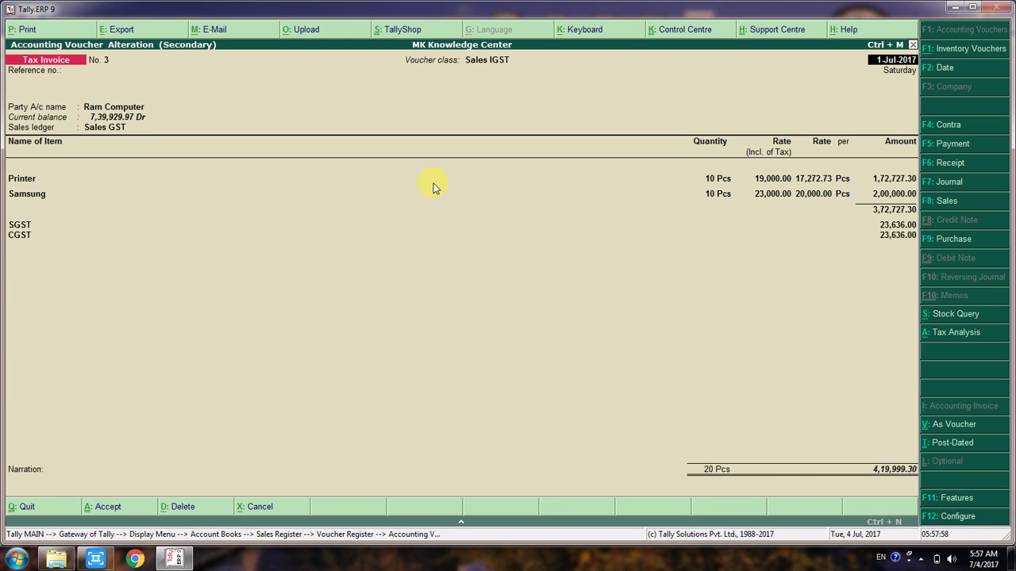
# Go through the altered Tax Invoice's date, reference, party and despatch details unchanged to reach the sales ledger.
pyautogui.press('Return')
pyautogui.press('Return')
pyautogui.press('Return')
pyautogui.press('Return')
pyautogui.press('Return')
pyautogui.press('Return')
pyautogui.press('Return')
pyautogui.press('Return')
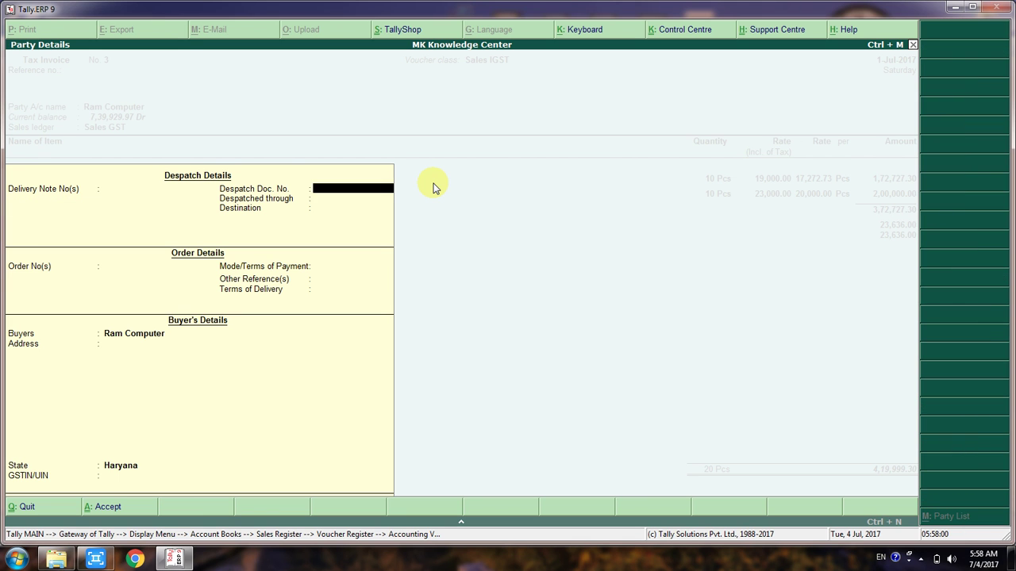
pyautogui.hotkey('ctrl', 'a')
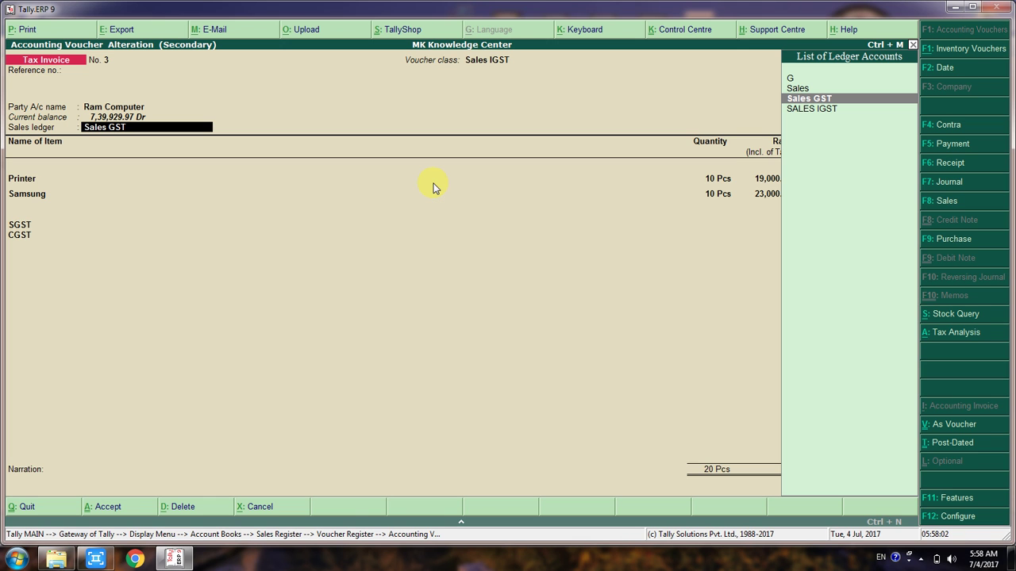
# Keep the Sales GST ledger and go through the Printer and Samsung lines unchanged up to Samsung's amount.
pyautogui.hotkey('ctrl', 'a')
pyautogui.press('Return')
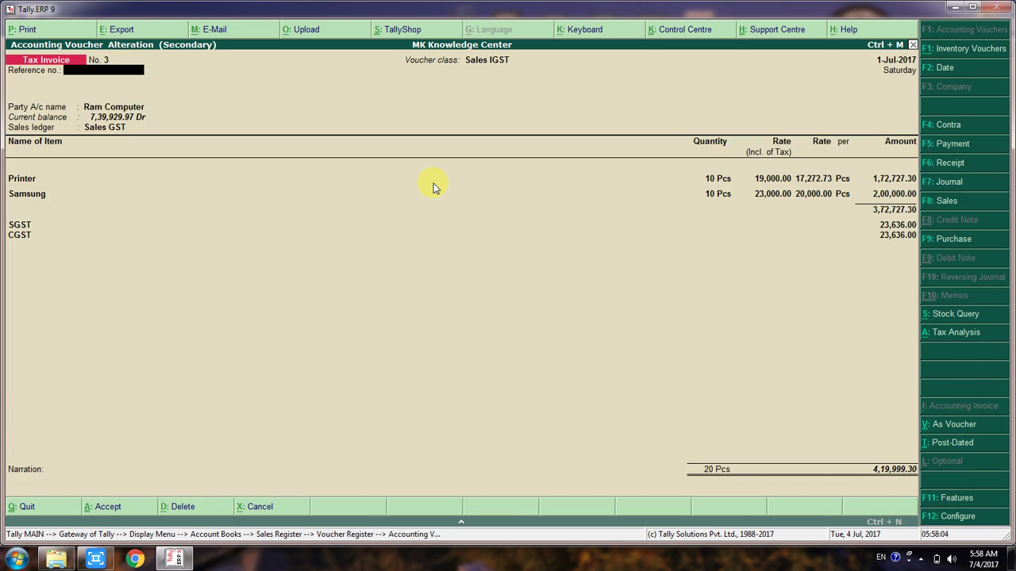
pyautogui.press('Return')
pyautogui.press('Return')
pyautogui.hotkey('ctrl', 'a')
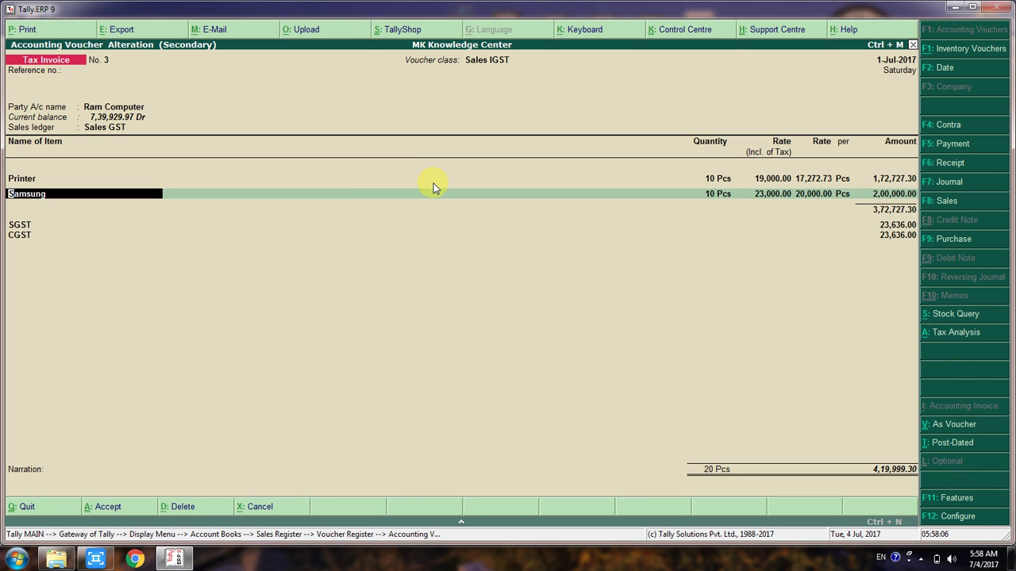
pyautogui.press('Return')
pyautogui.press('Return')
pyautogui.press('Return')
pyautogui.press('Return')
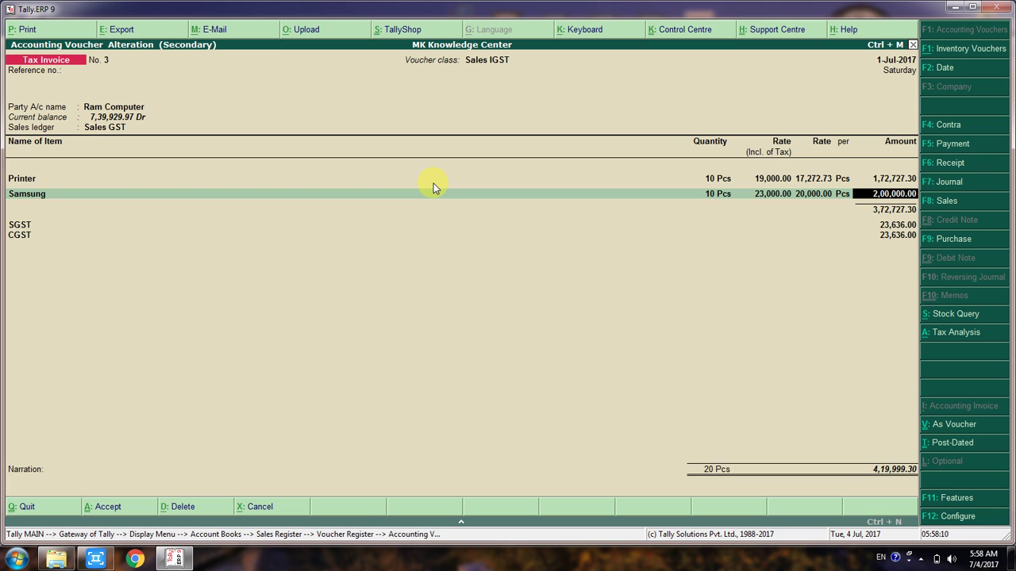
# Reselect the Sales IGST class for the Tax Invoice and end the item list after Samsung.
pyautogui.press('F8')
pyautogui.press('Return')
pyautogui.press('F8')
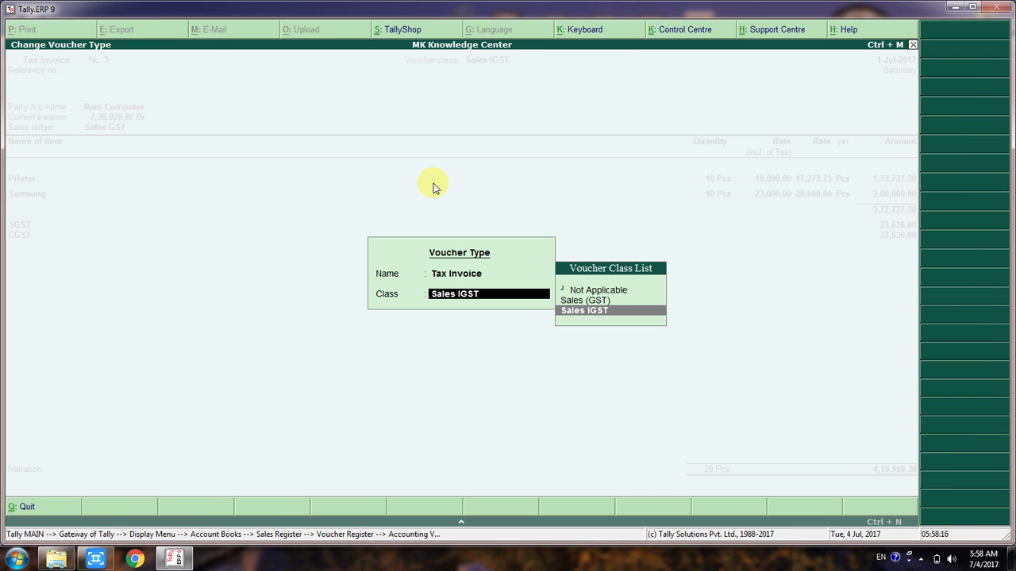
pyautogui.press('Return')
pyautogui.press('Return')
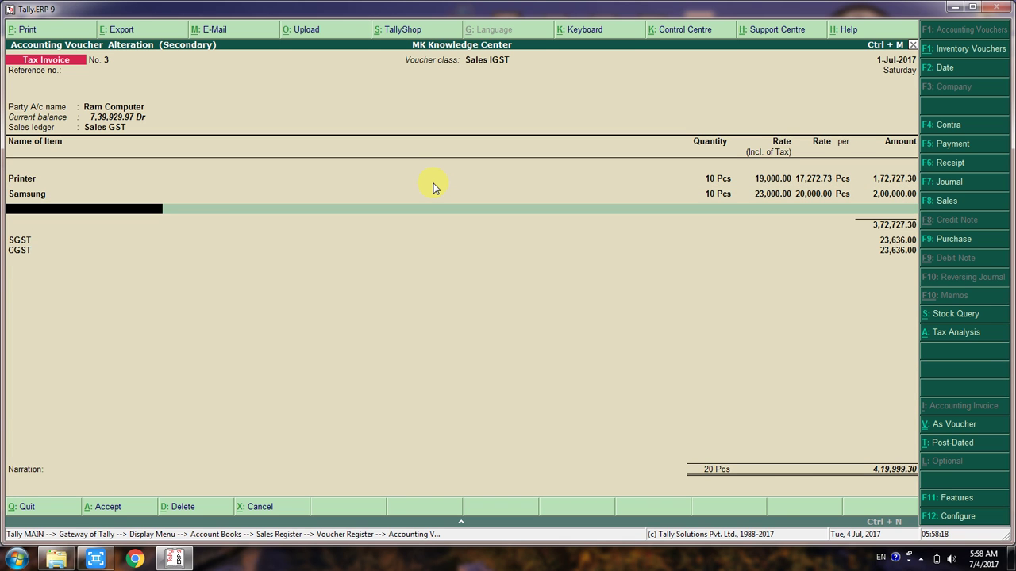
pyautogui.press('Return')
pyautogui.press('Return')
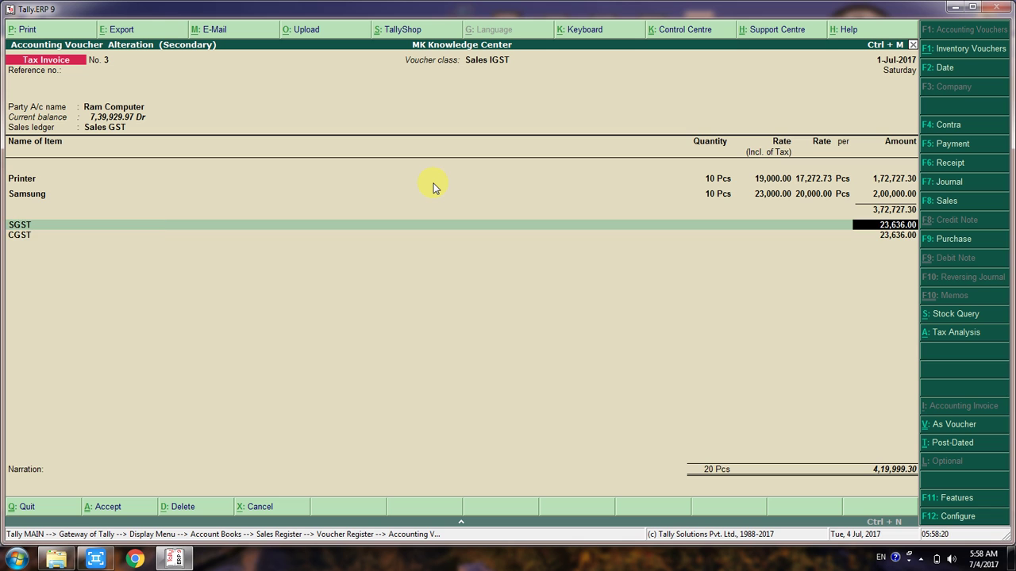
# Confirm the Sales IGST class once more, accept the SGST and CGST lines, leave the narration blank and save the voucher.
pyautogui.press('F8')
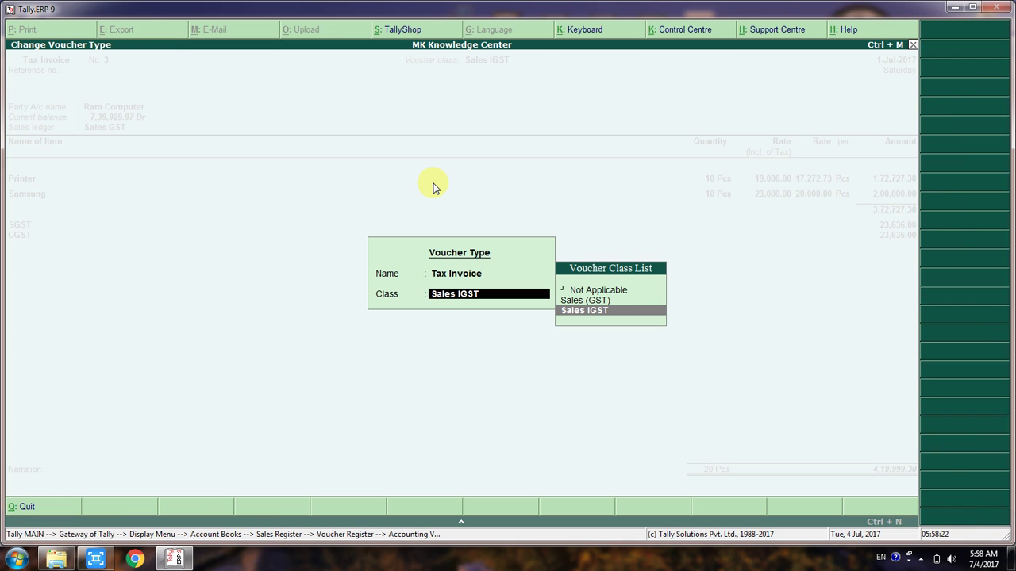
pyautogui.press('Return')
pyautogui.press('Return')
pyautogui.press('Return')
pyautogui.press('Return')
pyautogui.press('Return')
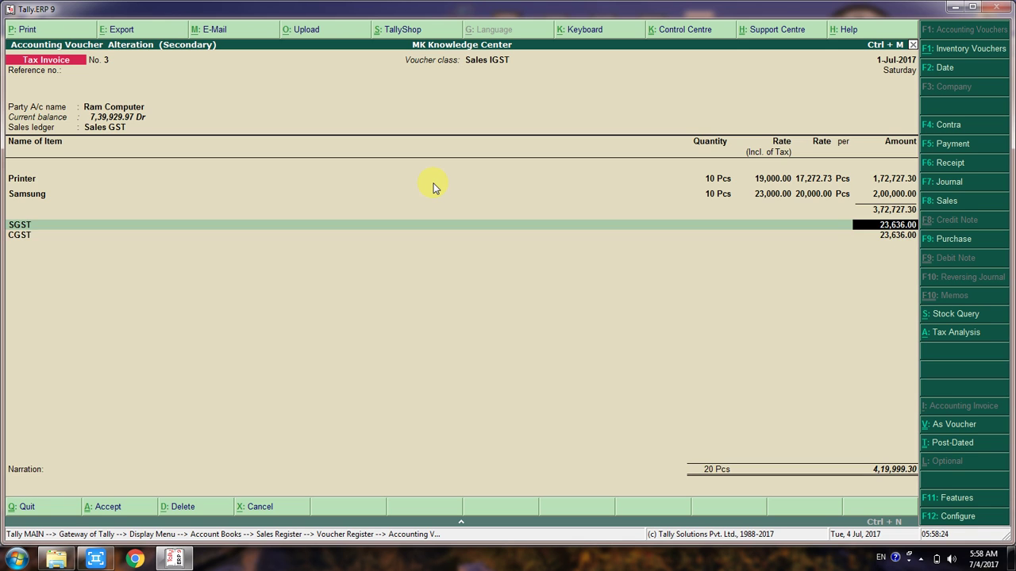
pyautogui.press('Return')
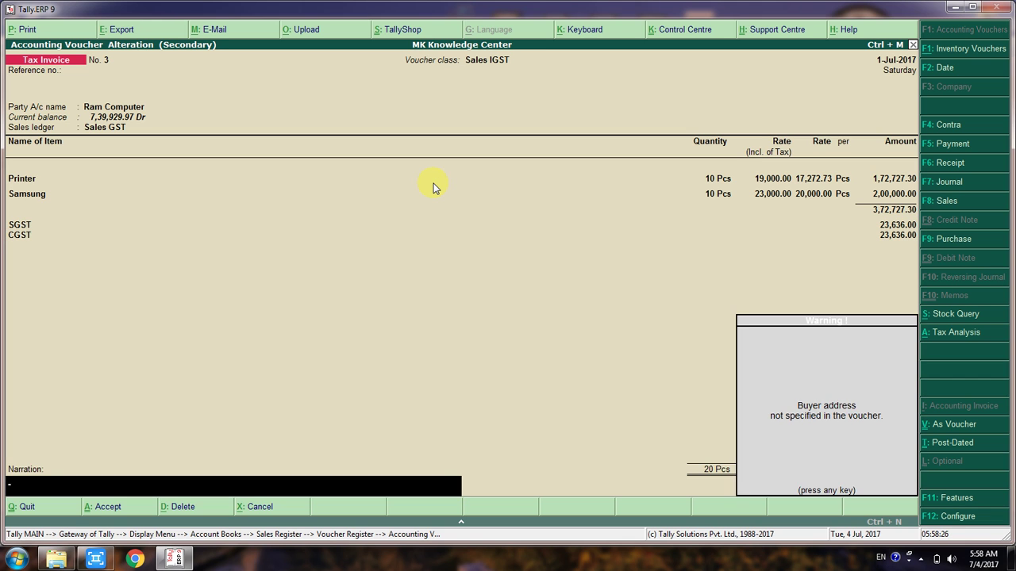
pyautogui.press('Return')
pyautogui.press('Return')
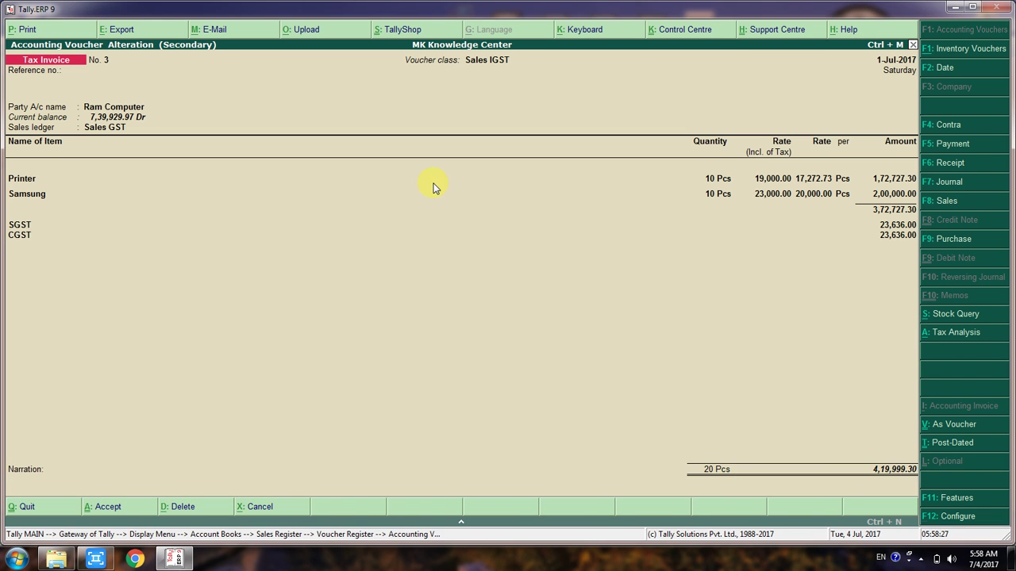
# Leave the sales register for the Gateway of Tally and start a new Tax Invoice voucher.
pyautogui.press('Escape')
pyautogui.press('Escape')
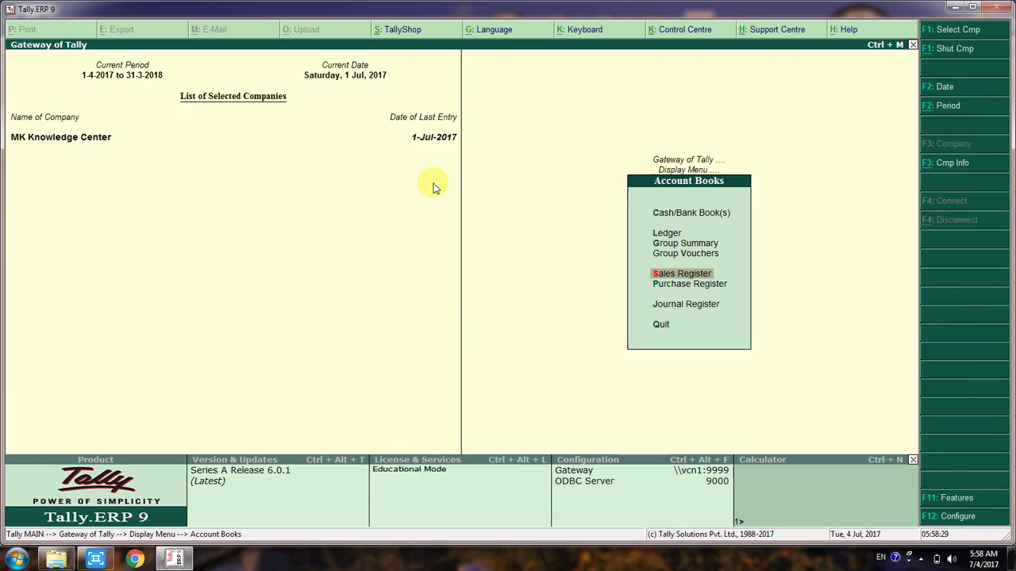
pyautogui.press('Escape')
pyautogui.press('Escape')
pyautogui.press('Escape')
pyautogui.press('Escape')
pyautogui.press('v')
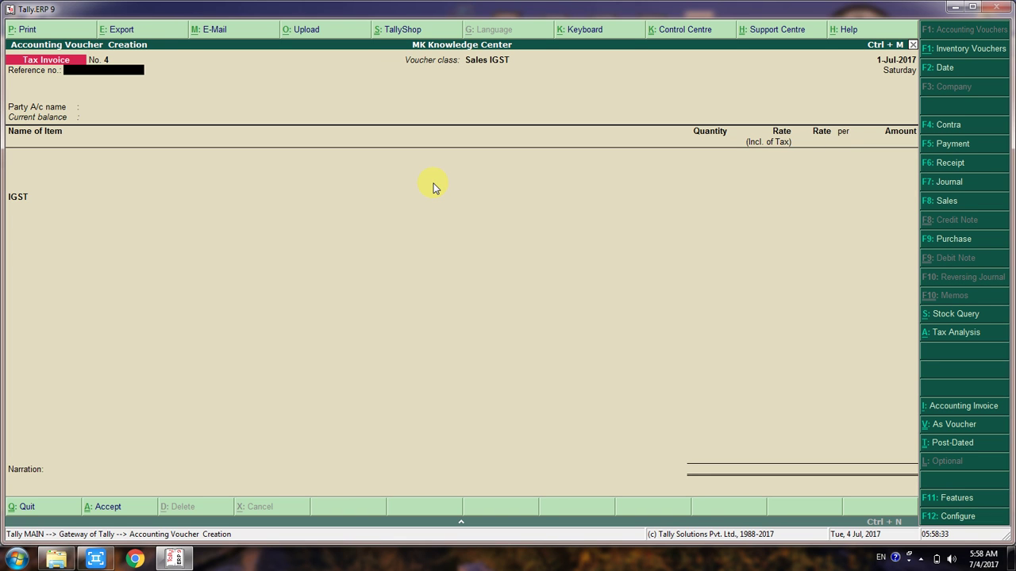
# Leave the reference number blank, choose Ram Computer as the party account and accept its party details.
pyautogui.press('Return')
pyautogui.write('Ra')
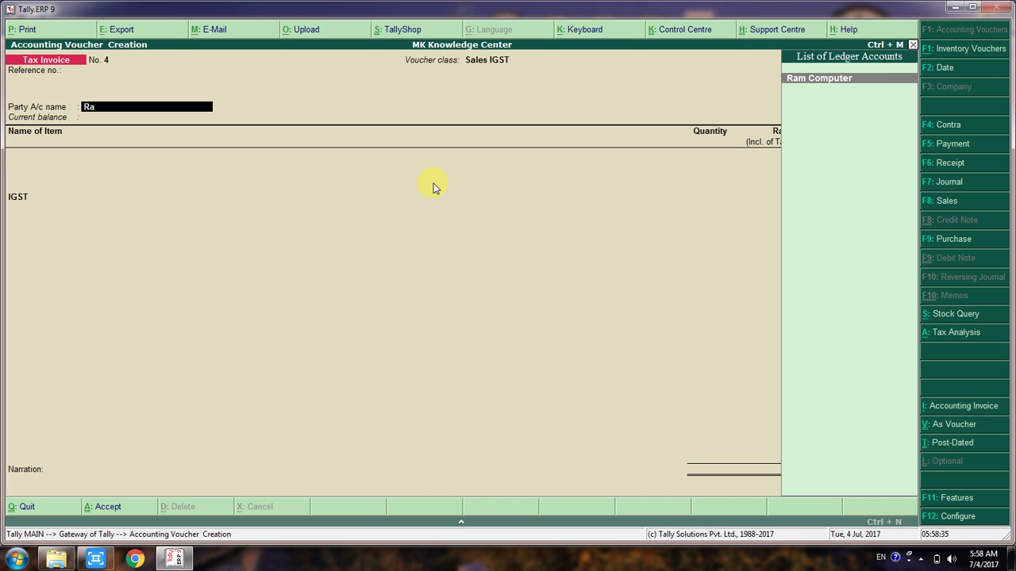
pyautogui.press('Return')
pyautogui.press('Return')
pyautogui.press('Return')
pyautogui.hotkey('ctrl', 'a')
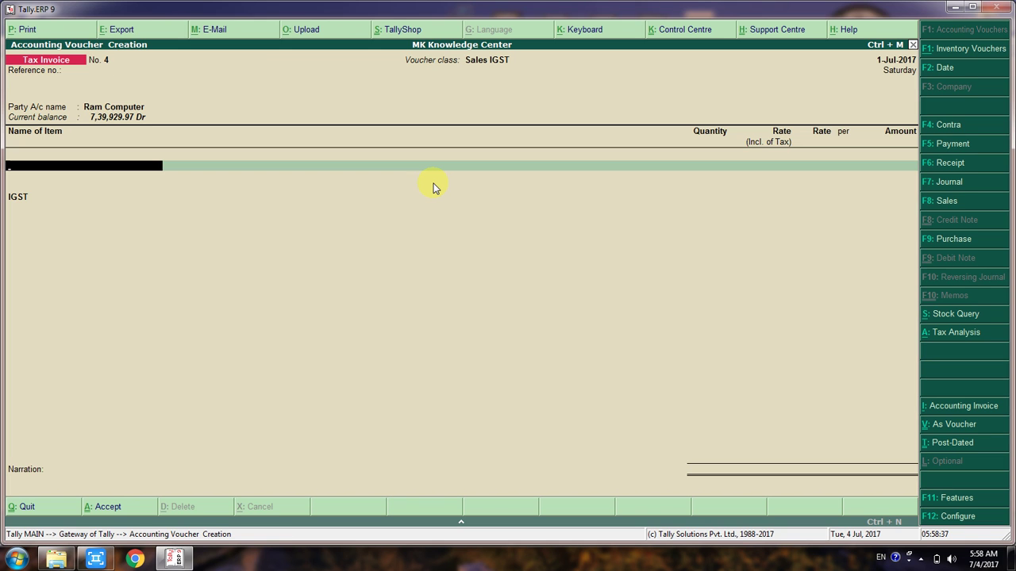
# Add 10 Pcs of Printer to the Tax Invoice at the default rate and end the item list.
pyautogui.write('Pri')
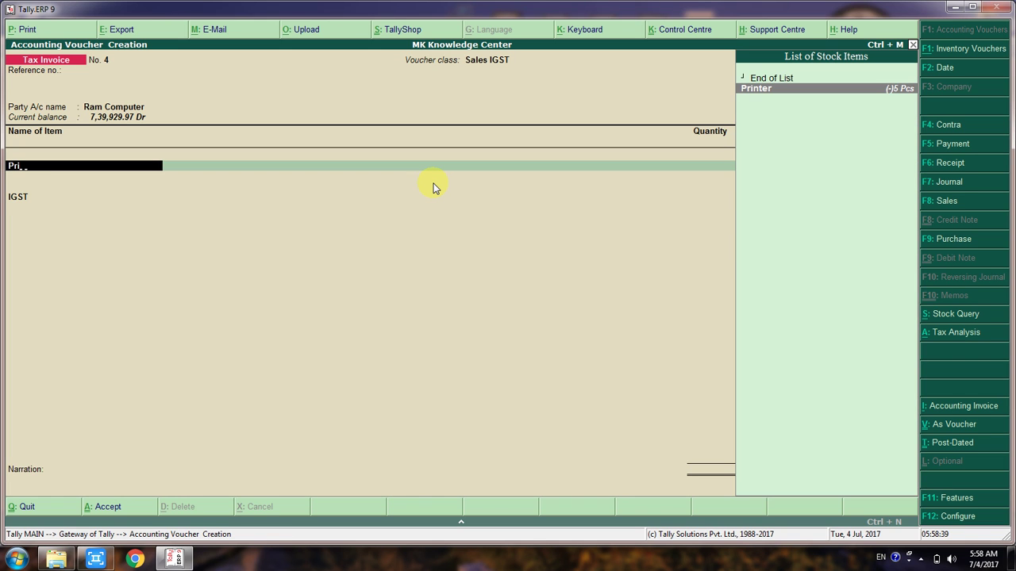
pyautogui.press('Return')
pyautogui.write('1')
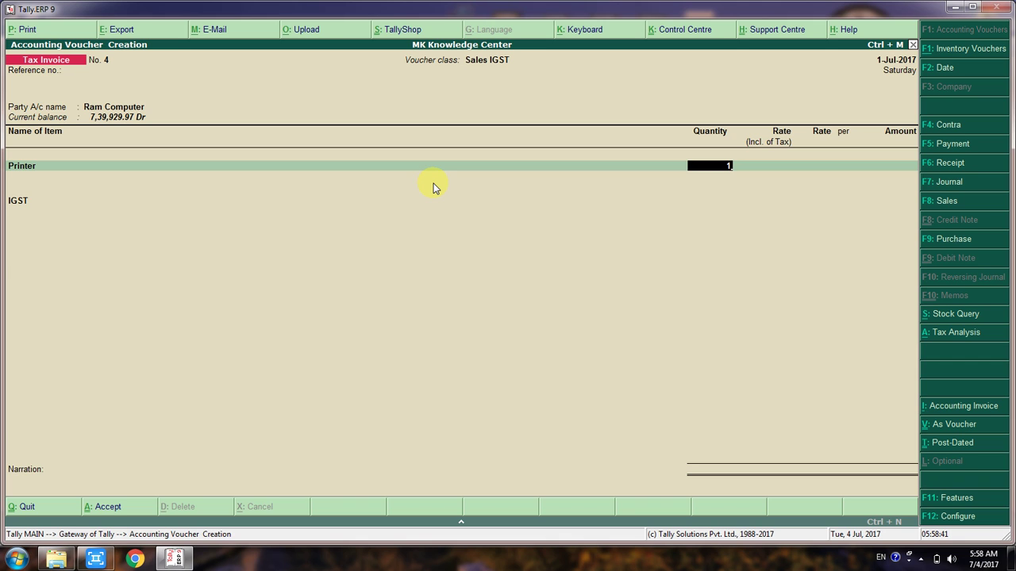
pyautogui.write('0')
pyautogui.press('Return')
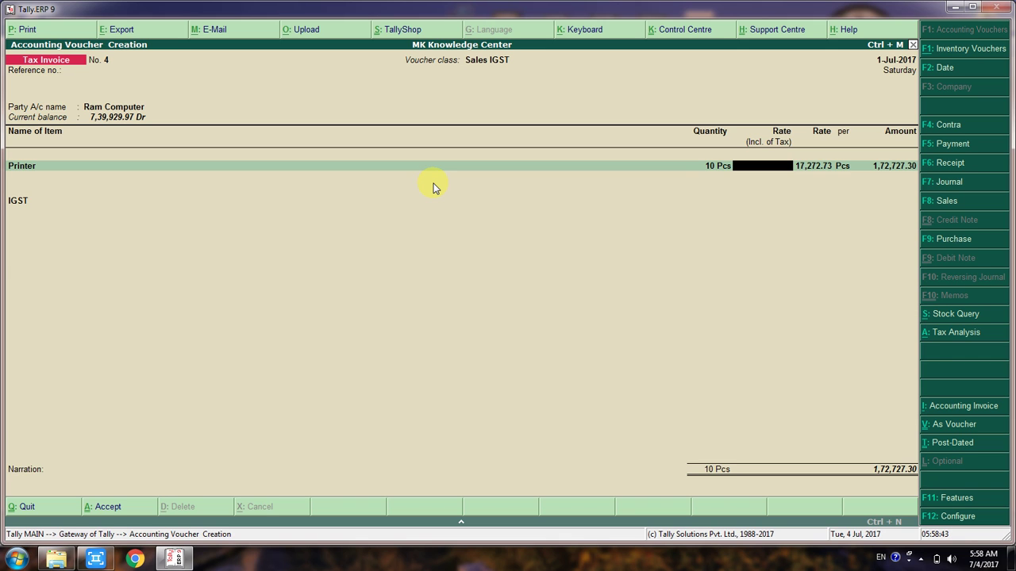
pyautogui.press('Return')
pyautogui.press('Return')
pyautogui.press('Return')
pyautogui.press('Return')
pyautogui.press('Return')
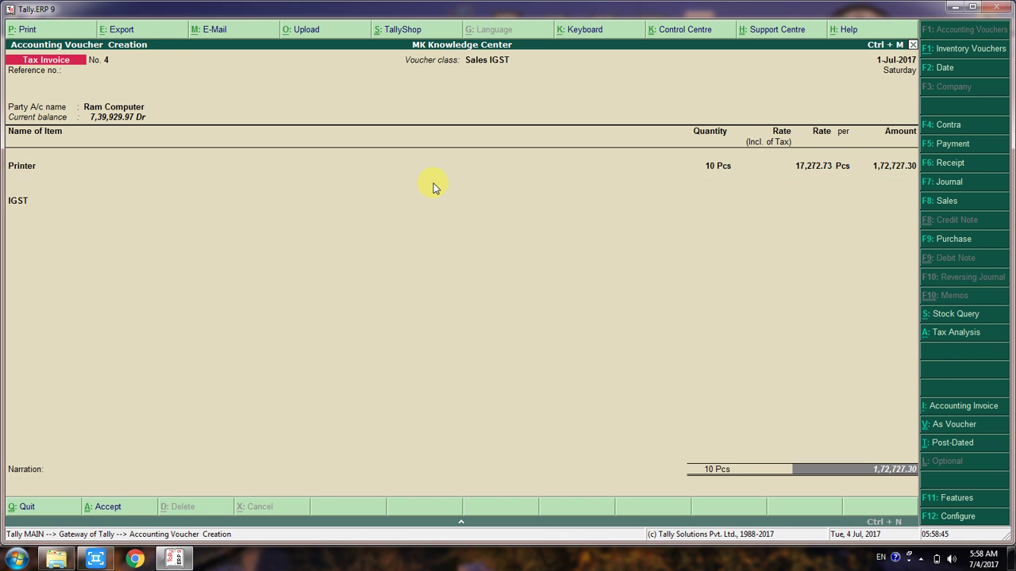
# Go back to the party account of the Tax Invoice and change it to Sharma & Son Computer.
pyautogui.press('Return')
pyautogui.press('BackSpace')
pyautogui.press('BackSpace')
pyautogui.press('BackSpace')
pyautogui.press('Return')
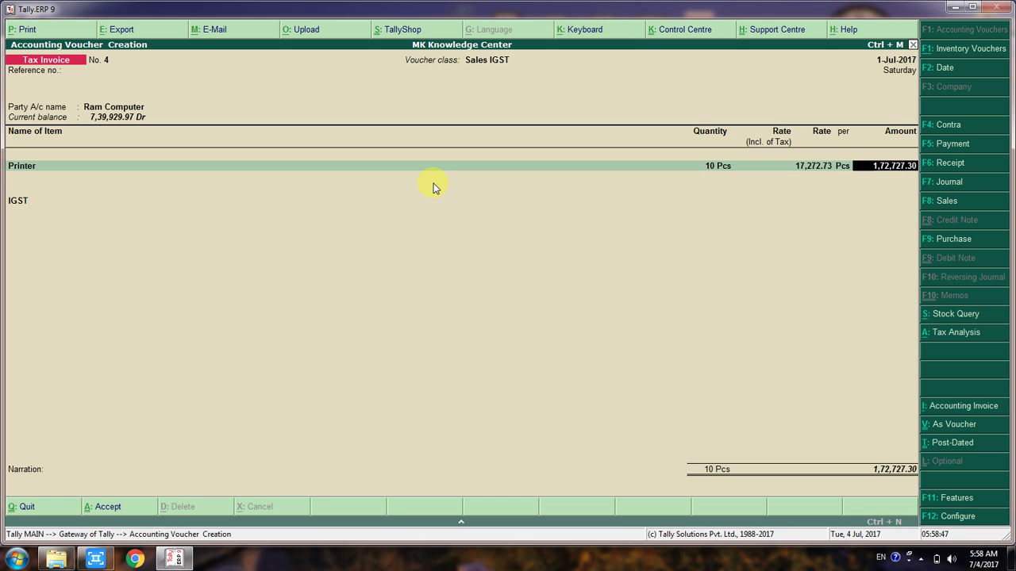
pyautogui.press('Return')
pyautogui.press('Return')
pyautogui.press('Return')
pyautogui.press('BackSpace')
pyautogui.press('BackSpace')
pyautogui.press('BackSpace')
pyautogui.press('BackSpace')
pyautogui.press('BackSpace')
pyautogui.press('BackSpace')
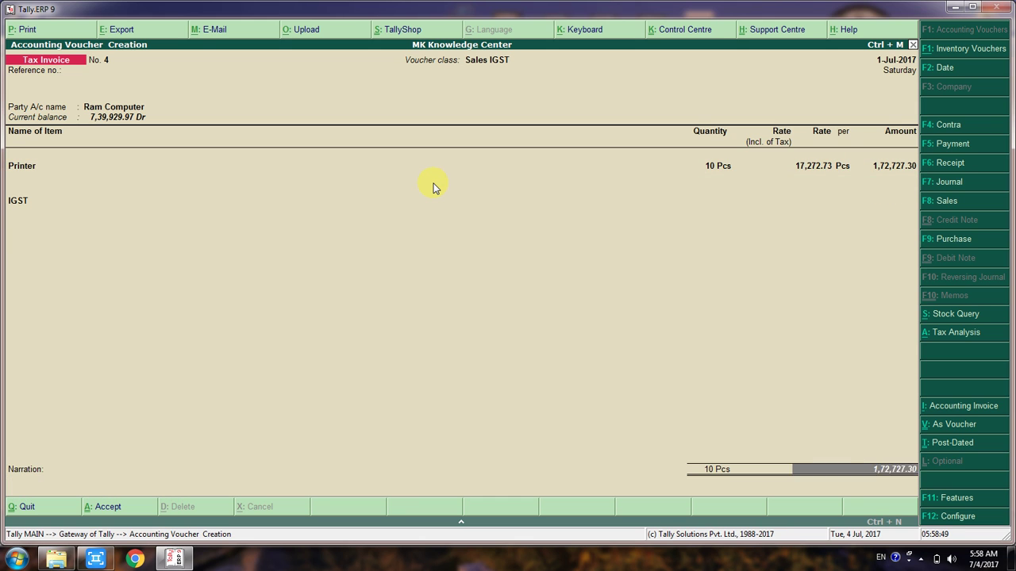
pyautogui.press('Return')
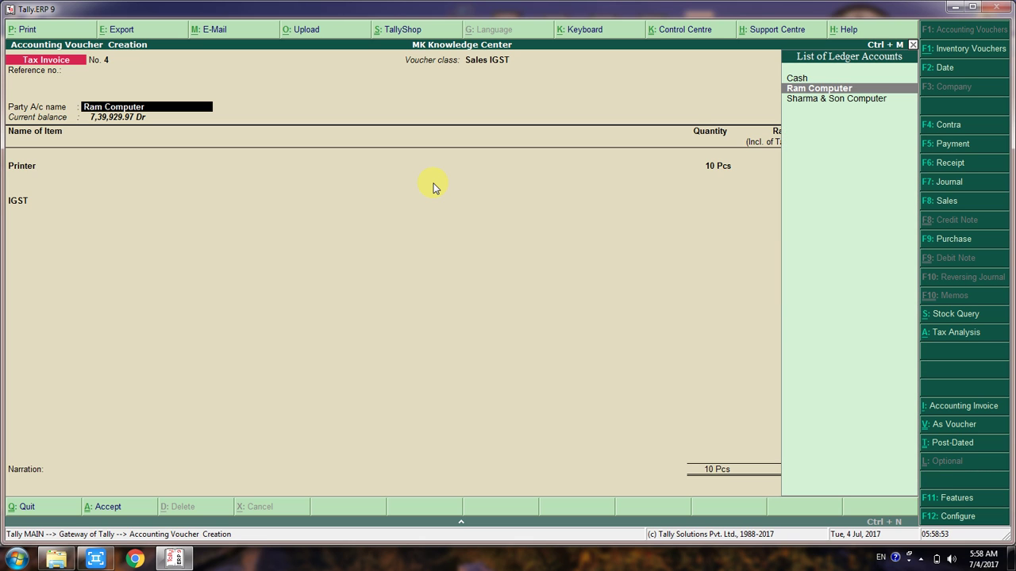
pyautogui.press('Down')
pyautogui.press('Return')
# Accept the party details for Sharma & Son Computer with the despatch and order details left blank.
pyautogui.press('Return')
pyautogui.press('Return')
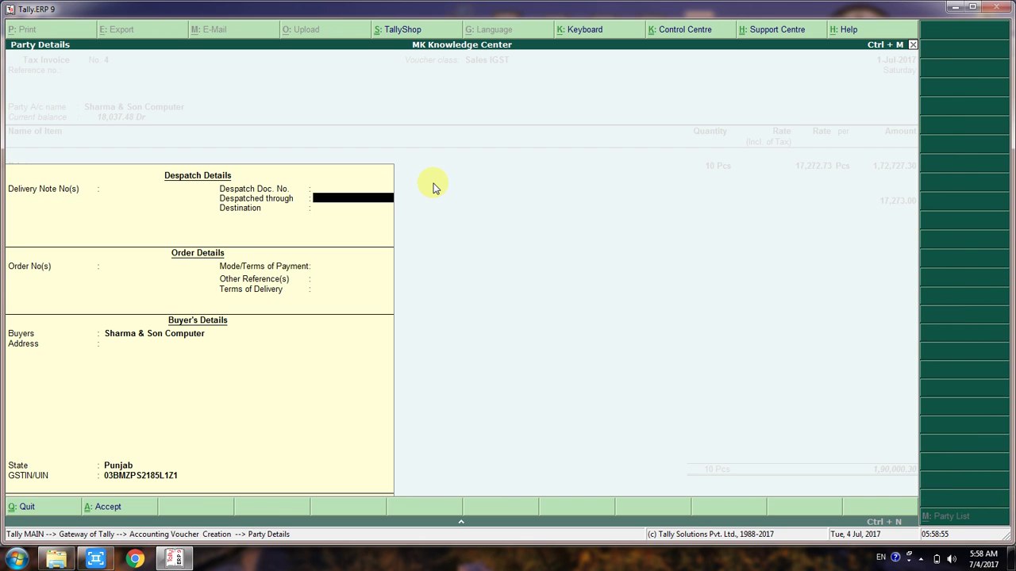
pyautogui.press('Return')
pyautogui.press('Return')
pyautogui.press('Return')
pyautogui.press('Return')
pyautogui.press('Return')
pyautogui.press('Return')
pyautogui.press('Return')
pyautogui.press('Return')
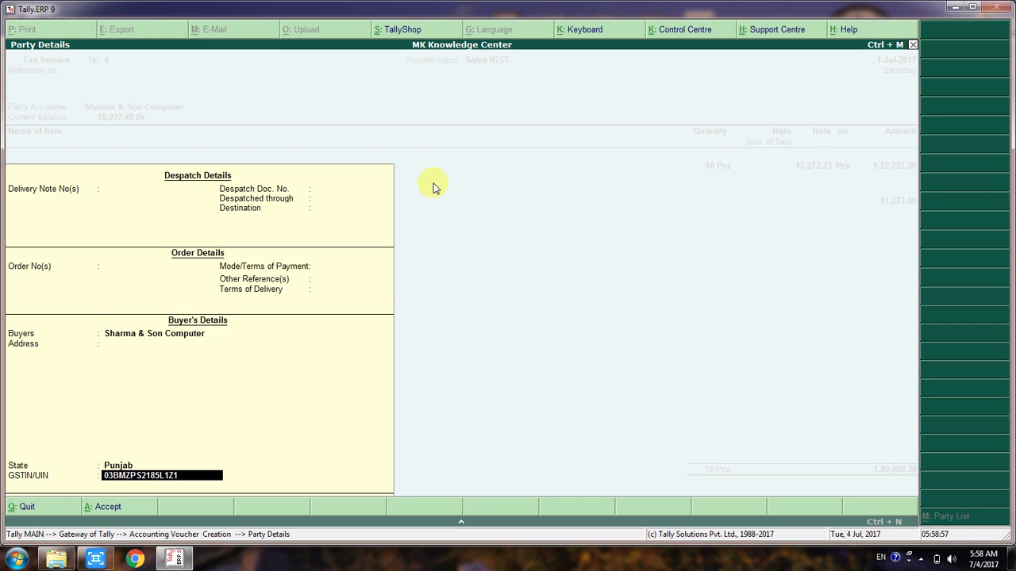
pyautogui.press('Return')
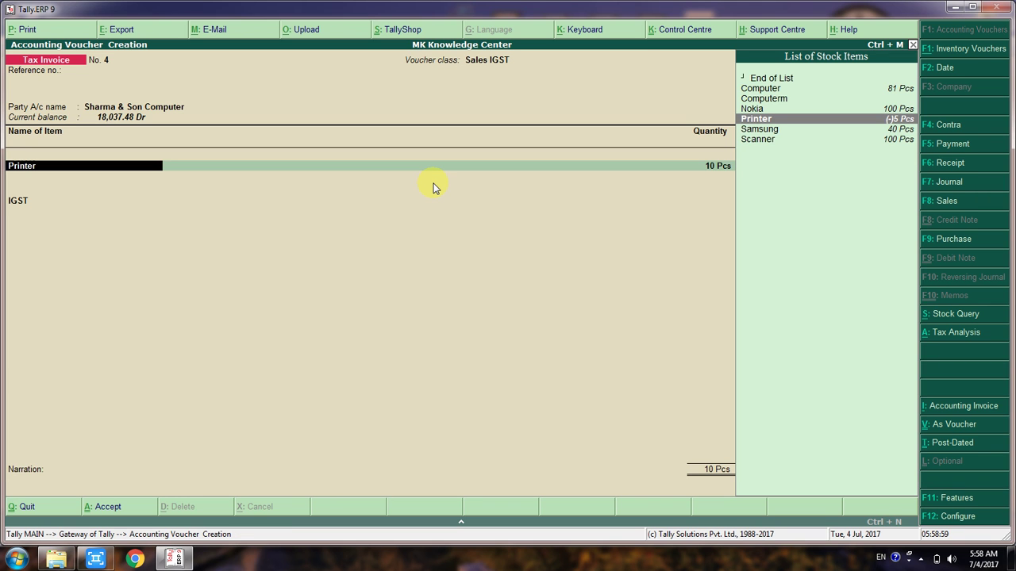
# Accept the Printer line and its IGST amount, leave the narration blank and save the voucher.
pyautogui.press('Return')
pyautogui.press('Return')
pyautogui.press('Return')
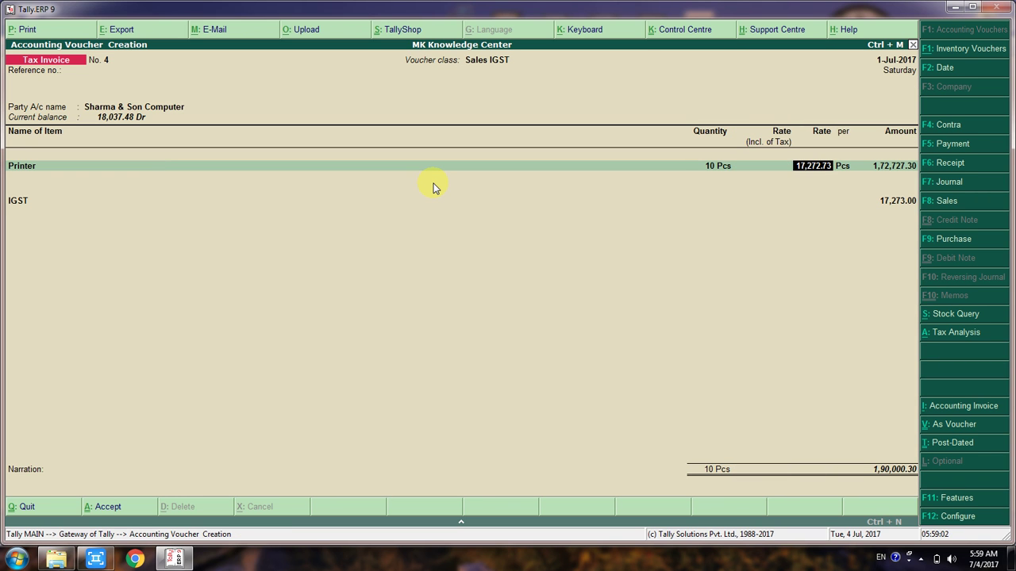
pyautogui.press('Return')
pyautogui.press('Return')
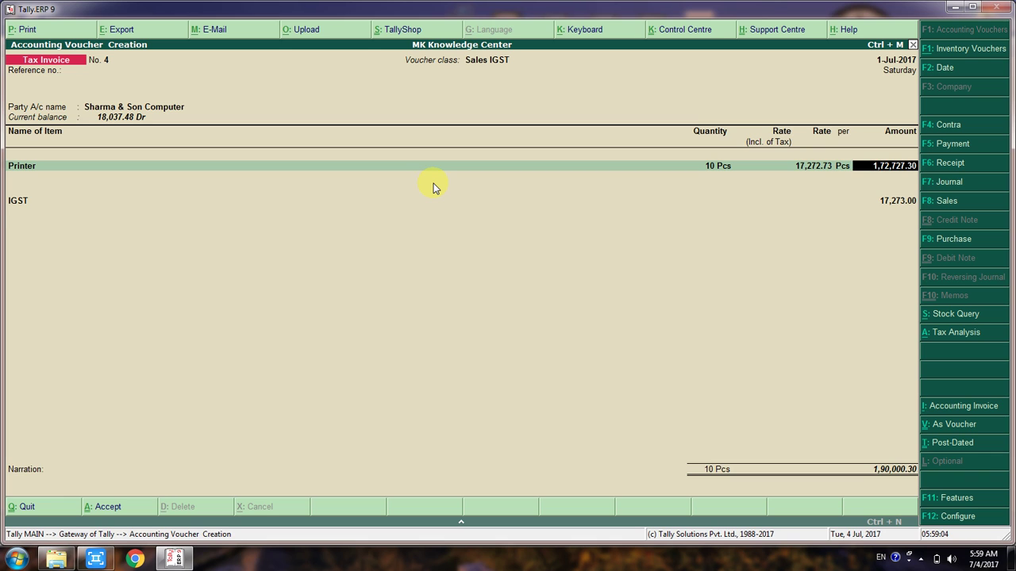
pyautogui.press('Return')
pyautogui.press('Return')
pyautogui.press('Return')
pyautogui.press('Return')
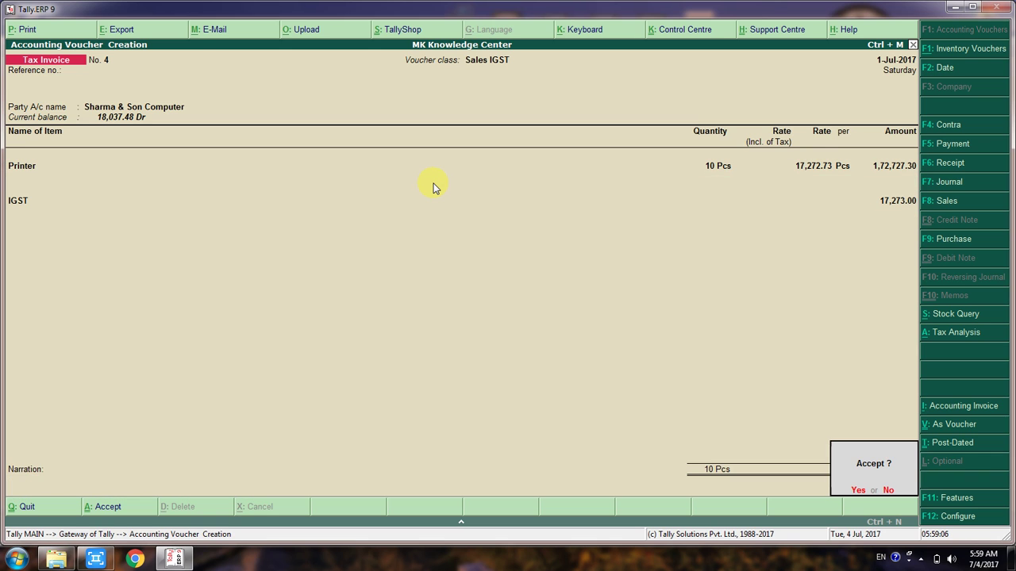
pyautogui.press('Return')
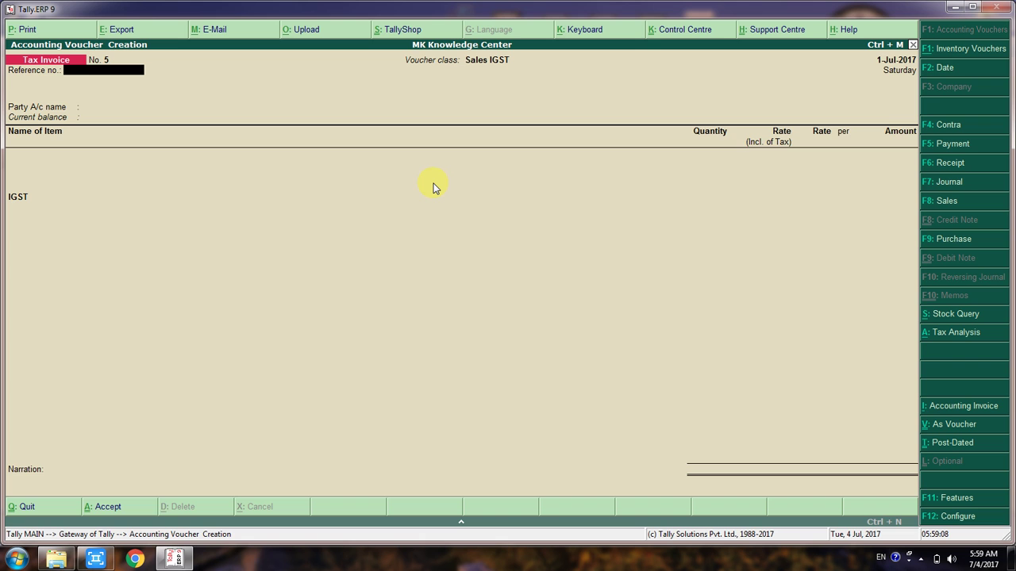
# Leave voucher entry and open the Sharma & Son Computer Tax Invoice from the July sales register.
pyautogui.press('Escape')
pyautogui.press('Escape')
pyautogui.press('Escape')
pyautogui.press('d')
pyautogui.press('a')
pyautogui.press('s')
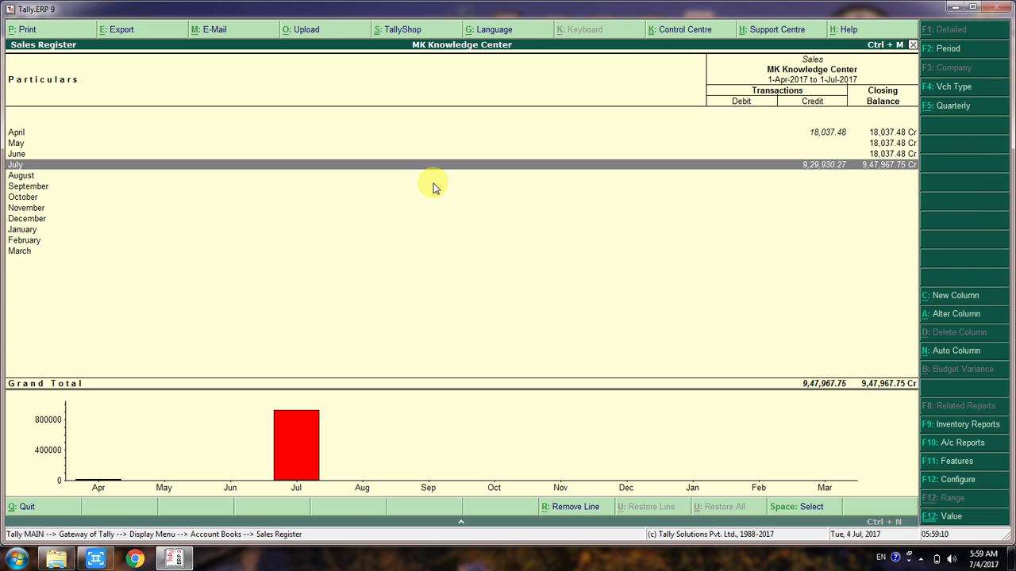
pyautogui.press('Return')
pyautogui.press('Down')
pyautogui.press('Down')
pyautogui.press('Down')
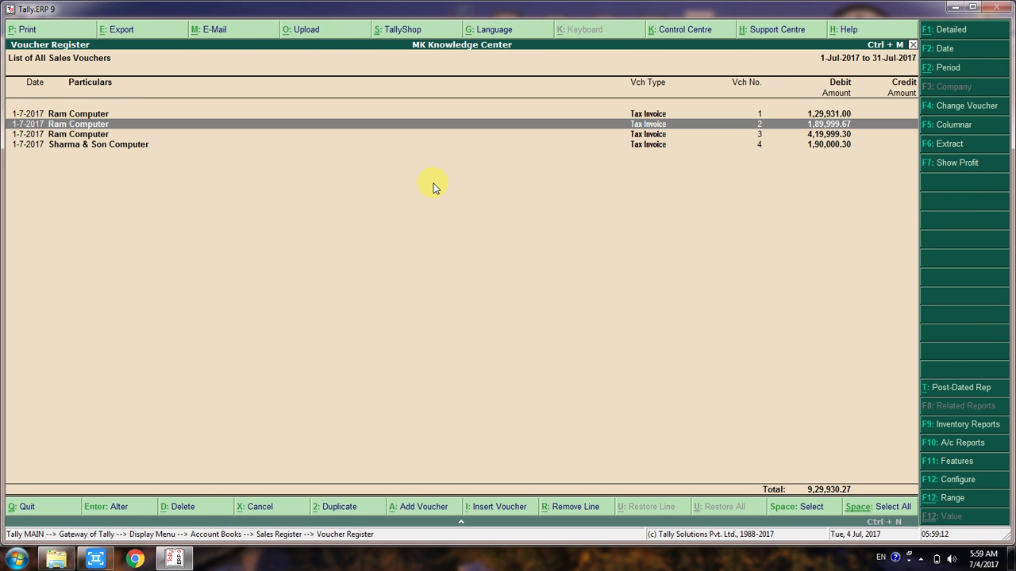
pyautogui.press('Return')
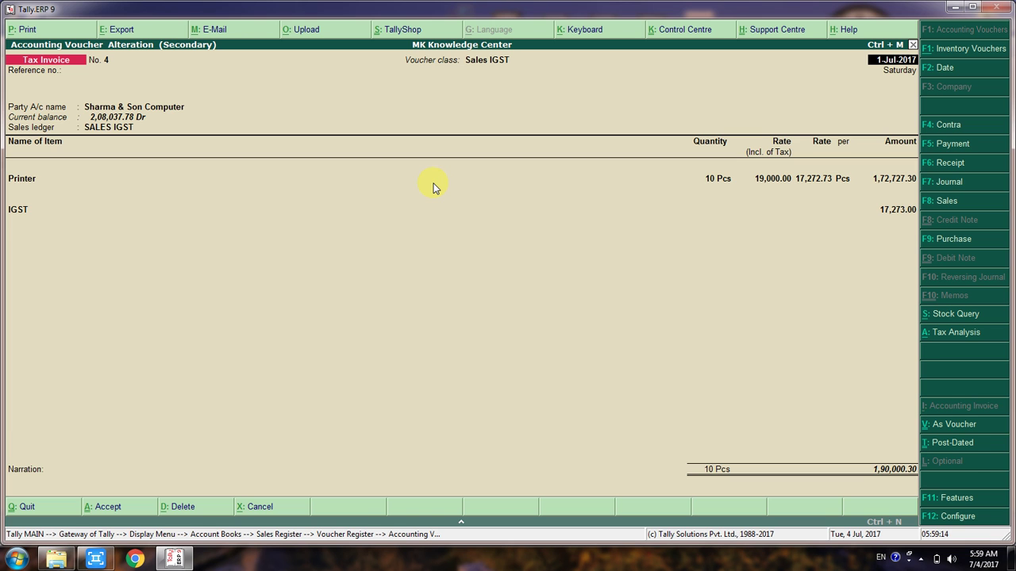
# Preview the invoice for printing, zoom in to examine its integrated tax breakdown, and close the preview.
pyautogui.hotkey('alt', 'p')
pyautogui.press('Return')
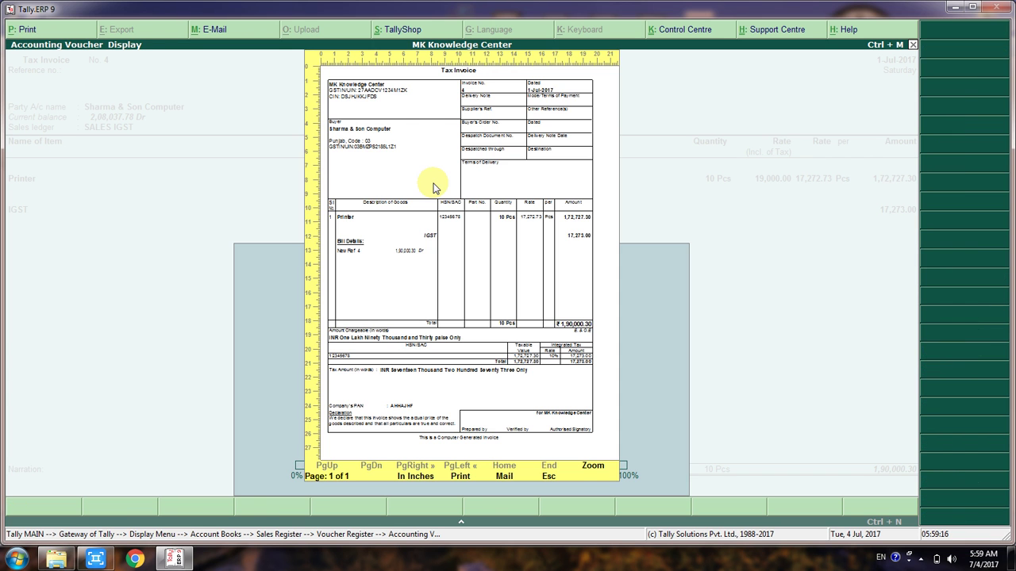
pyautogui.press('Return')
pyautogui.scroll(-5, 433, 188)
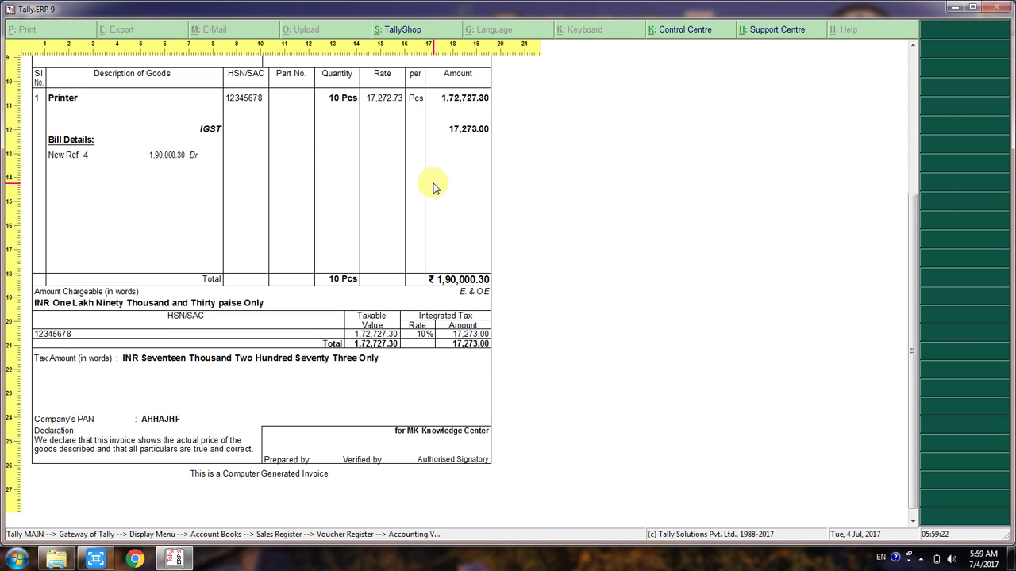
pyautogui.press('Escape')
pyautogui.press('Escape')
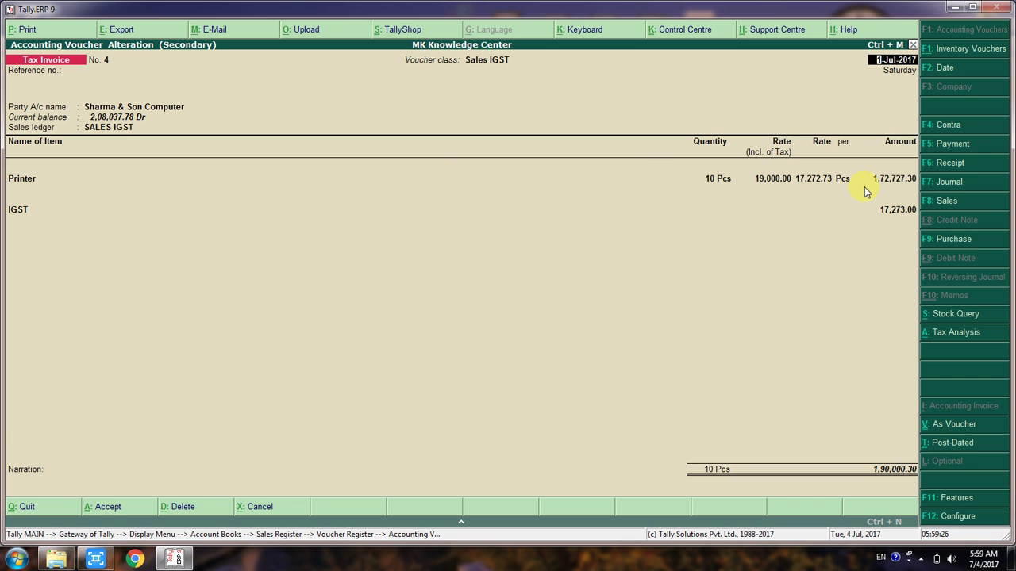
# Add Samsung with a quantity of 10 Pcs as a second item below Printer in the Tax Invoice.
pyautogui.press('Return')
pyautogui.press('Return')
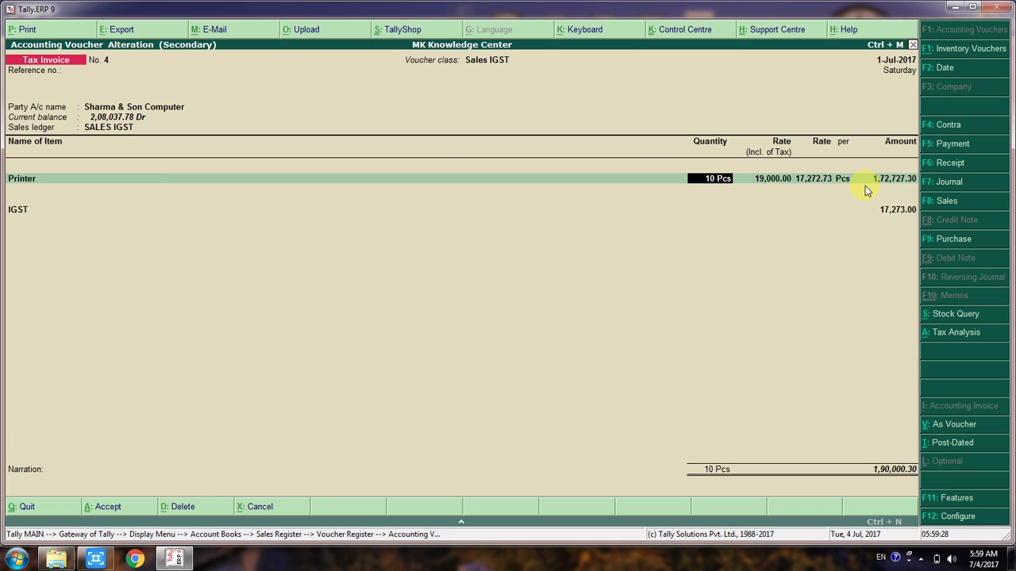
pyautogui.press('Return')
pyautogui.press('Return')
pyautogui.press('Return')
pyautogui.press('Return')
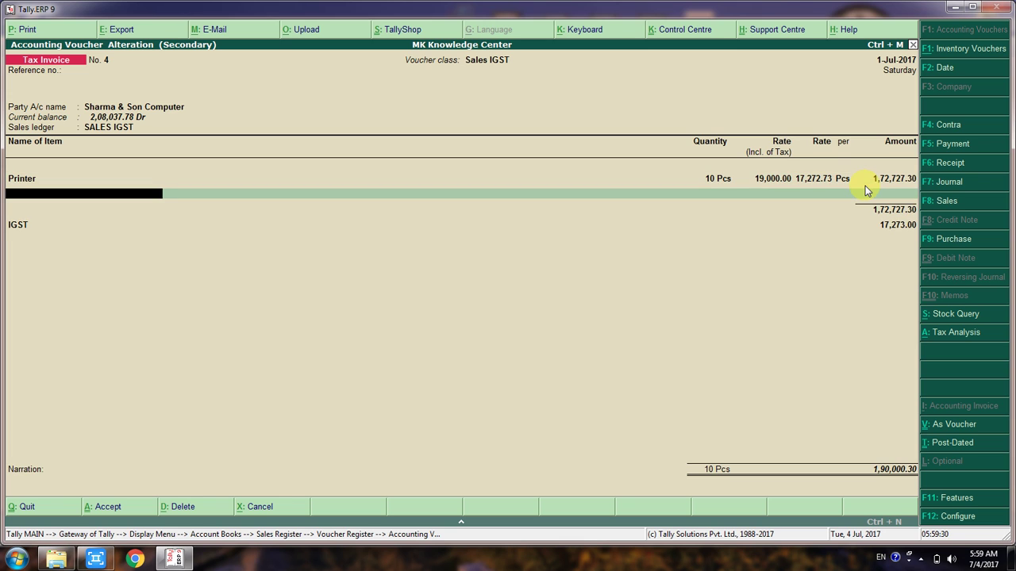
pyautogui.write('M')
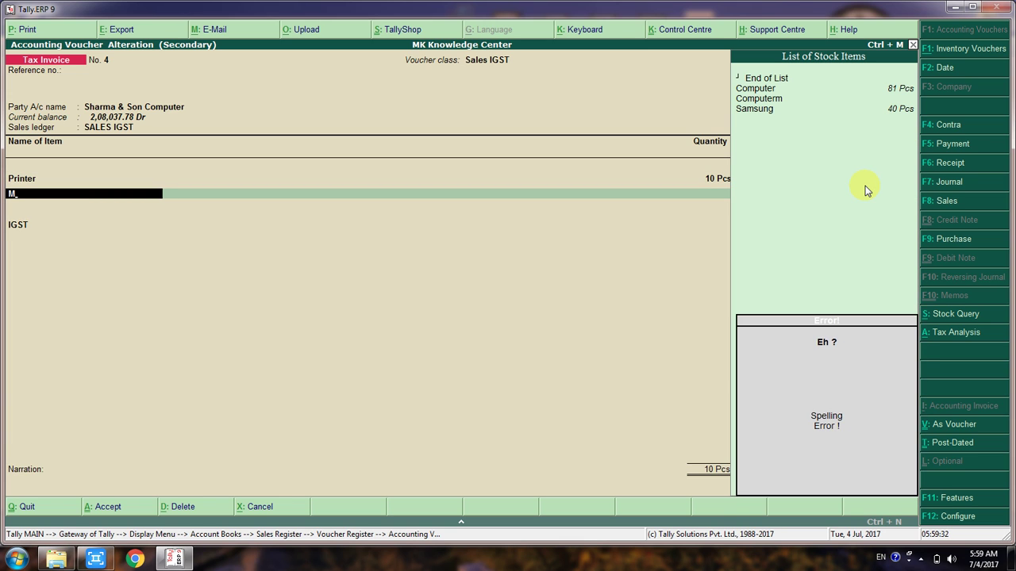
pyautogui.press('Down')
pyautogui.press('Down')
pyautogui.press('Down')
pyautogui.press('Return')
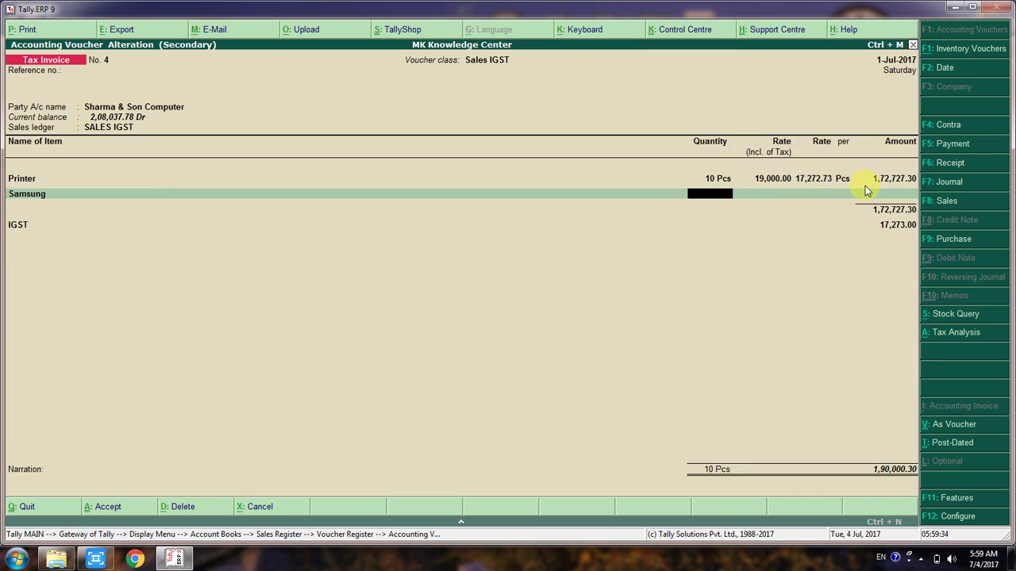
pyautogui.write('10')
pyautogui.press('Return')
pyautogui.press('Return')
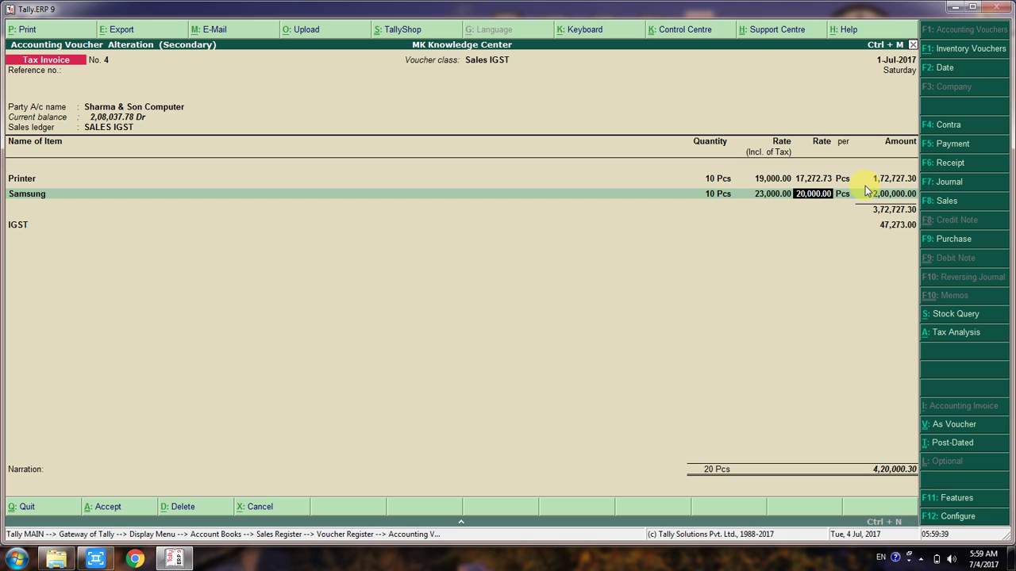
# Go back through the Printer and Samsung lines to review their tax-inclusive rates and amounts.
pyautogui.press('Up')
pyautogui.press('Up')
pyautogui.press('Up')
pyautogui.press('Up')
pyautogui.press('Up')
pyautogui.press('Up')
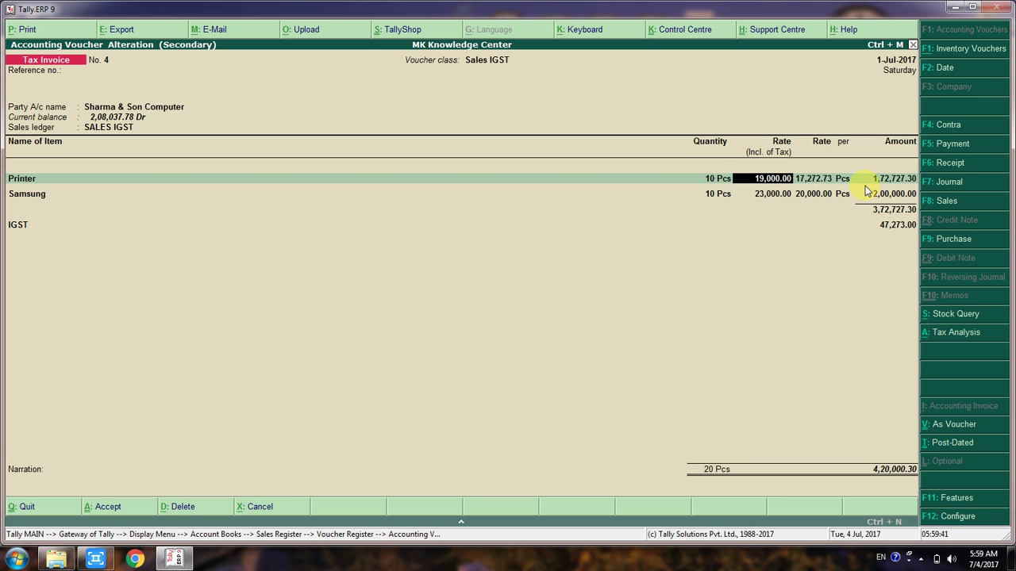
pyautogui.press('Return')
pyautogui.press('Return')
pyautogui.press('Return')
pyautogui.press('Return')
pyautogui.press('Return')
pyautogui.press('Return')
pyautogui.press('Return')
pyautogui.press('Return')
pyautogui.press('Return')
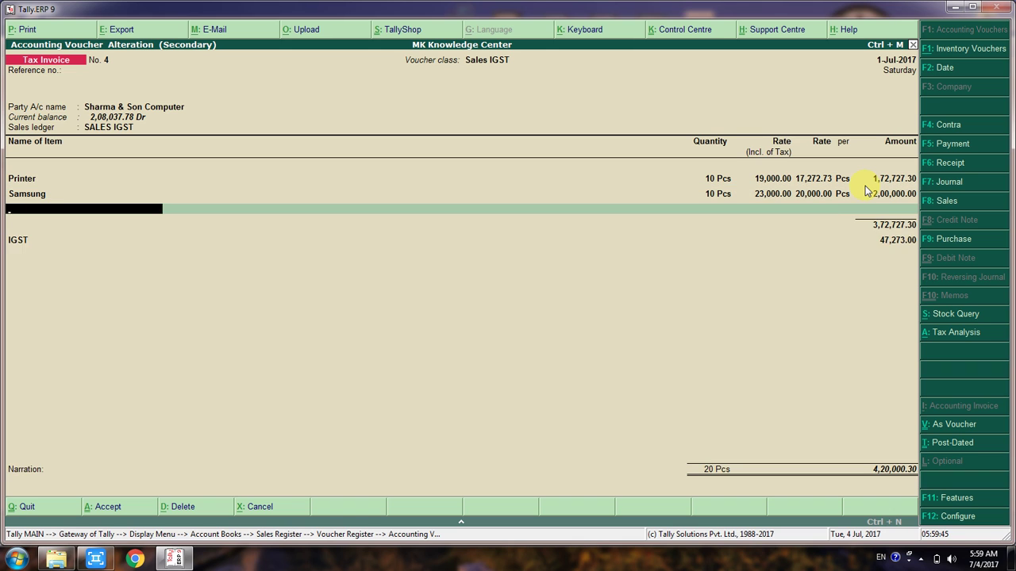
# End the item list, accept the IGST line, leave the narration blank and save the altered voucher.
pyautogui.press('Return')
pyautogui.press('Return')
pyautogui.press('Return')
pyautogui.press('Return')
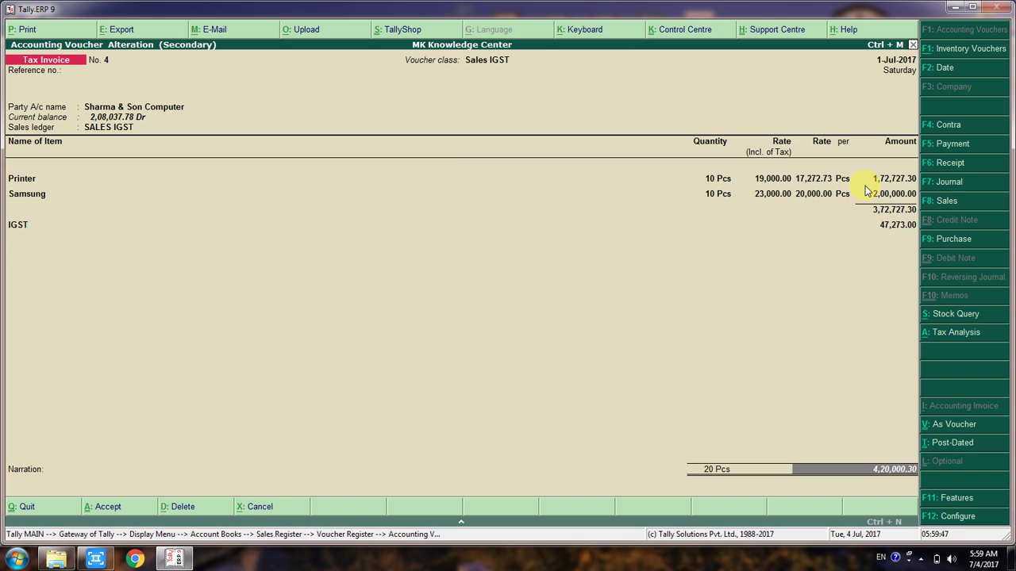
pyautogui.press('Return')
pyautogui.press('Return')
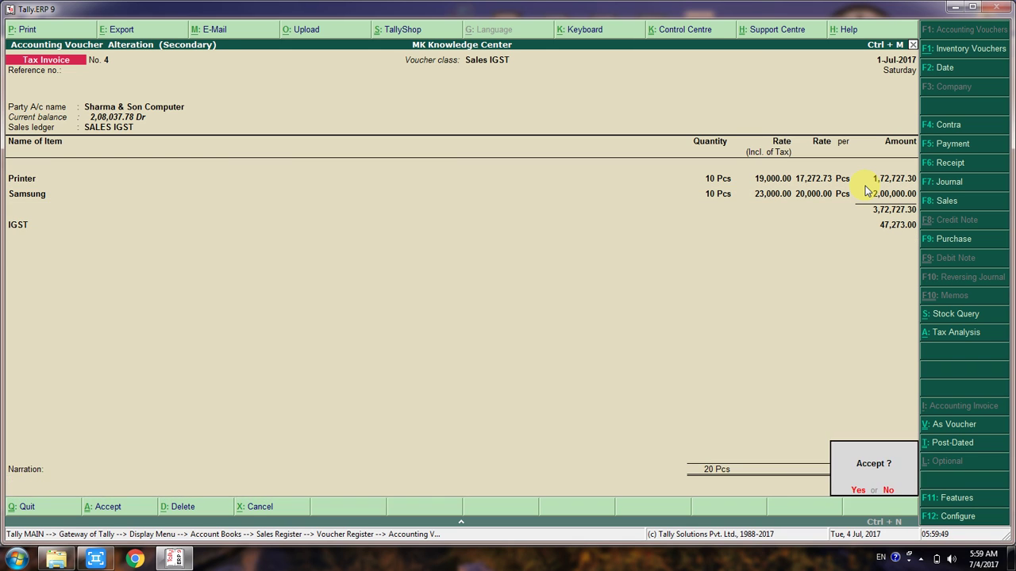
pyautogui.press('Return')
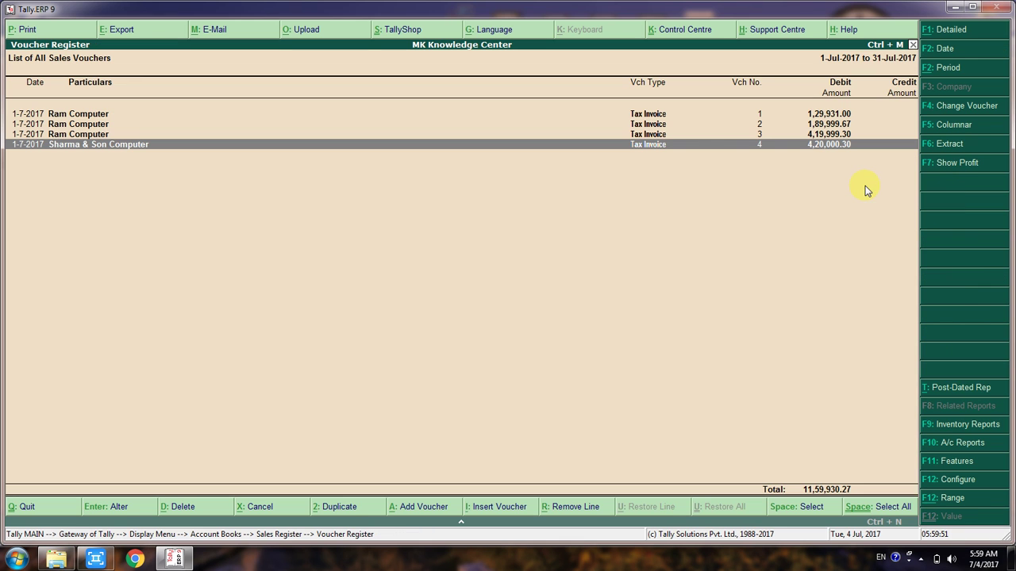
# Reopen the Sharma & Son Computer invoice and zoom its print preview to examine the integrated tax breakdown by HSN/SAC.
pyautogui.press('Return')
pyautogui.hotkey('alt', 'p')
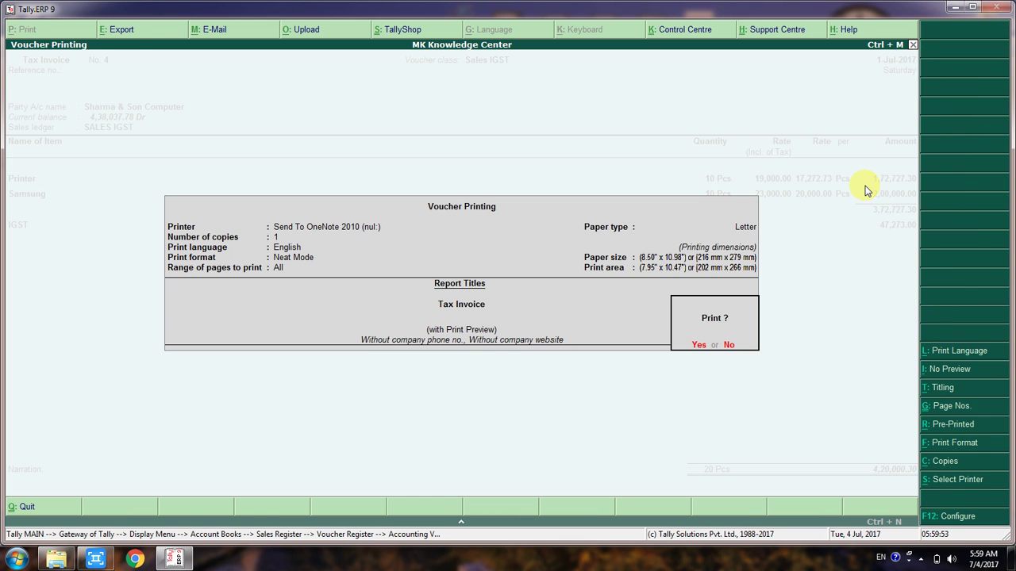
pyautogui.press('Return')
pyautogui.hotkey('alt', 'z')
pyautogui.press('Down')
pyautogui.press('Down')
pyautogui.press('Down')
pyautogui.press('Down')
pyautogui.press('Down')
pyautogui.press('Down')
pyautogui.press('Down')
pyautogui.press('Down')
pyautogui.press('Down')
pyautogui.press('Down')
pyautogui.press('Down')
pyautogui.press('Down')
pyautogui.press('Down')
pyautogui.press('Down')
pyautogui.press('Down')
pyautogui.press('Down')
pyautogui.press('Down')
pyautogui.press('Down')
pyautogui.press('Down')
pyautogui.press('Down')
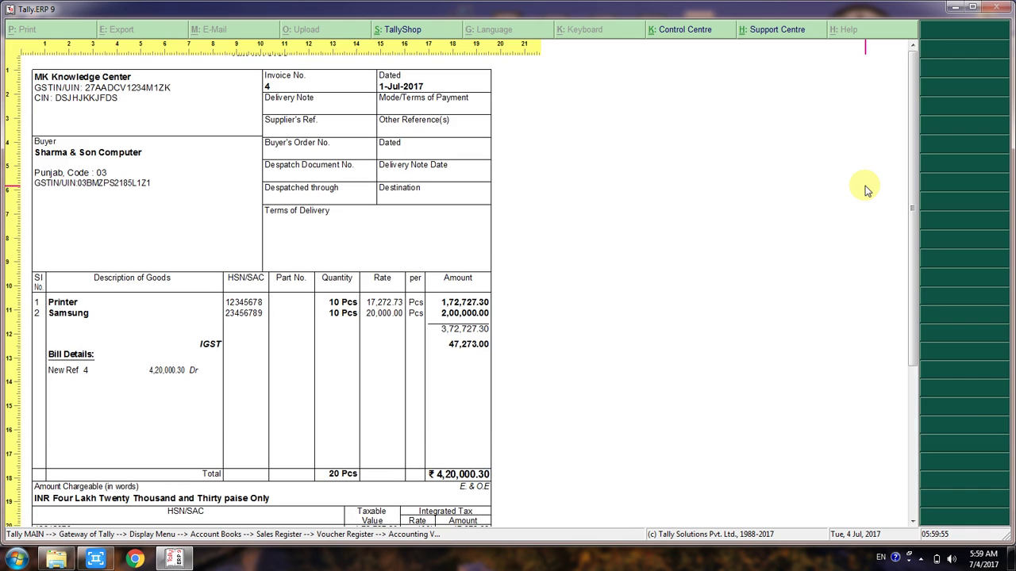
pyautogui.press('Down')
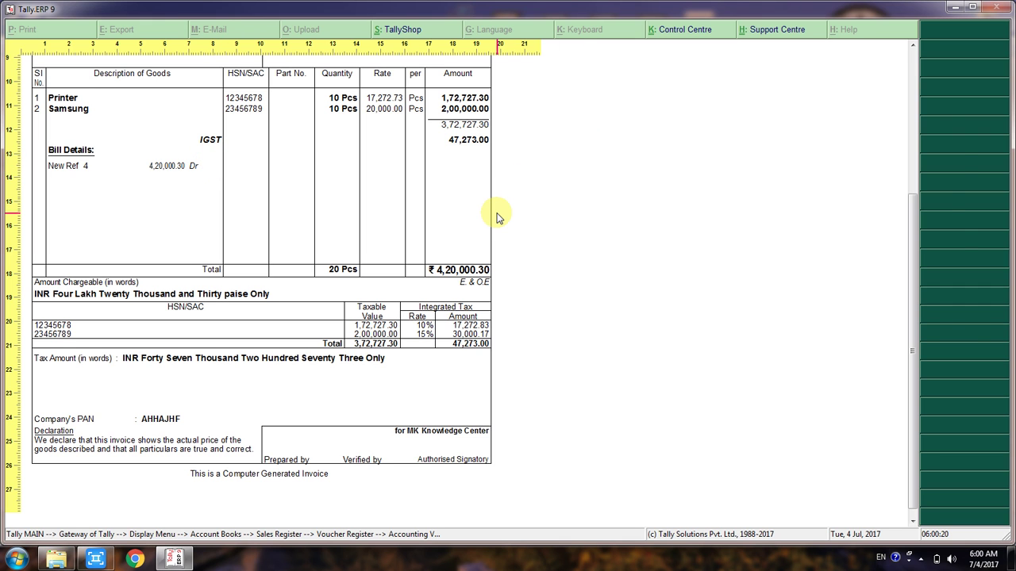
# Close the print preview and the voucher without changes, and return to the Gateway of Tally.
pyautogui.press('Escape')
pyautogui.press('Escape')
pyautogui.press('Escape')
pyautogui.press('Return')
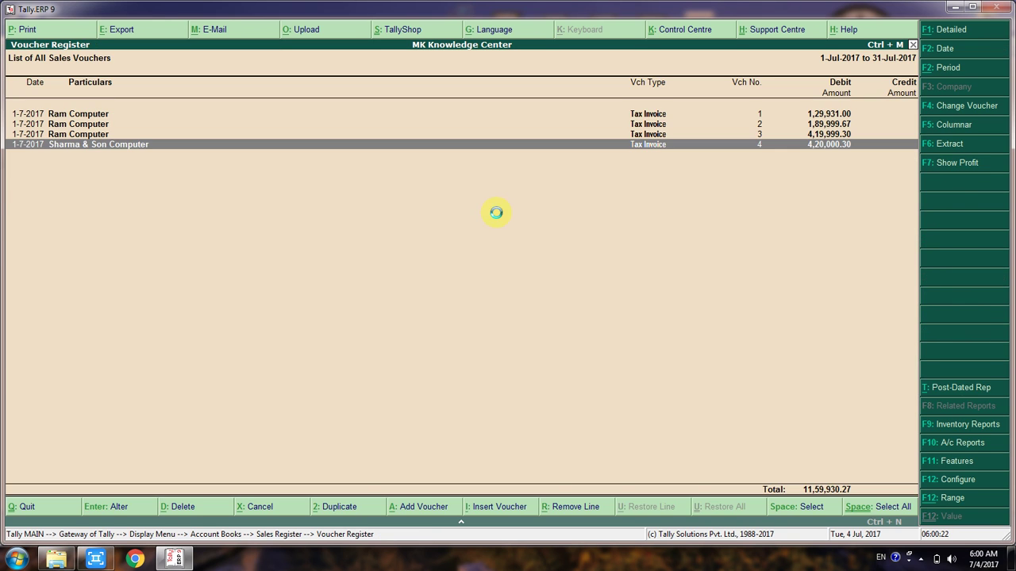
pyautogui.press('Escape')
pyautogui.press('Escape')
pyautogui.press('Escape')
pyautogui.press('Escape')
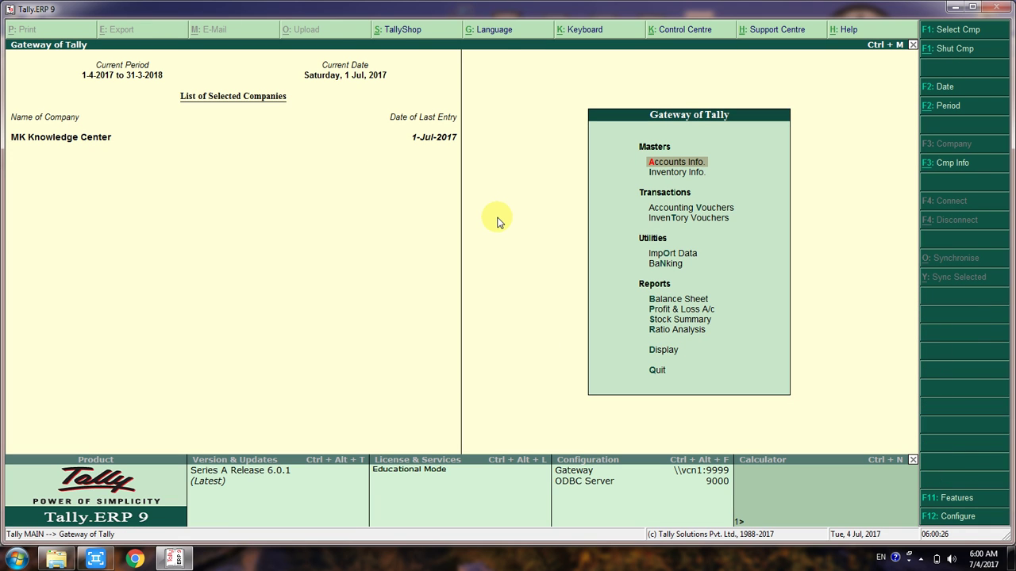
# Open the Balance Sheet and look through the liabilities before moving across to Current Liabilities on the assets side.
pyautogui.press('b')
pyautogui.press('Down')
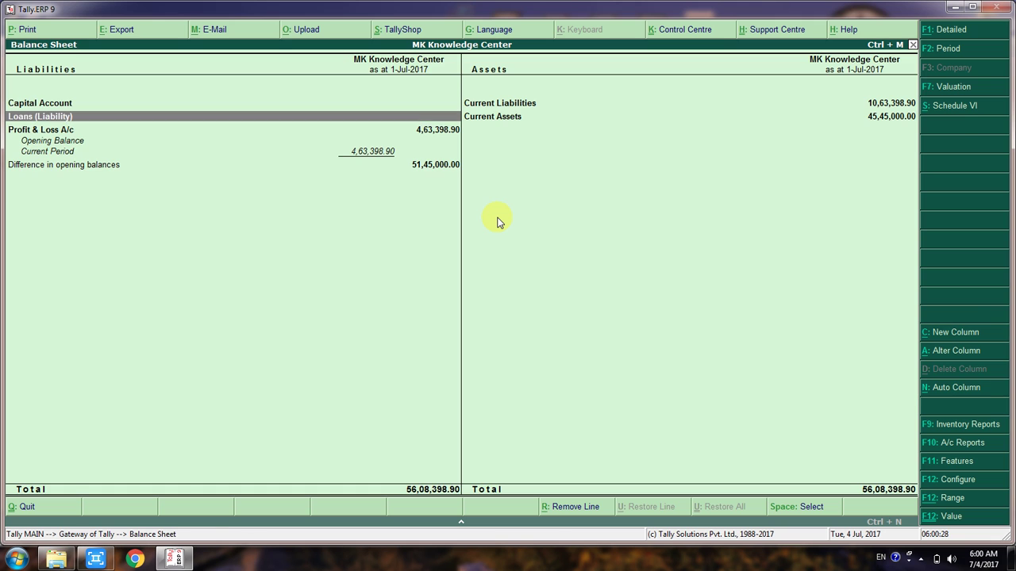
pyautogui.press('Return')
pyautogui.press('Escape')
pyautogui.press('Down')
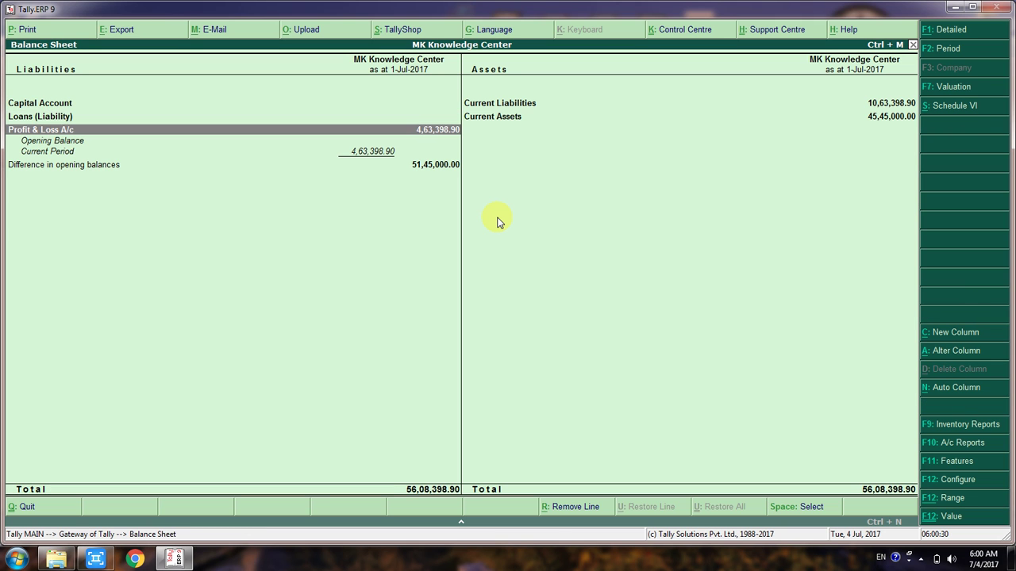
pyautogui.press('Up')
pyautogui.press('Right')
pyautogui.press('Up')
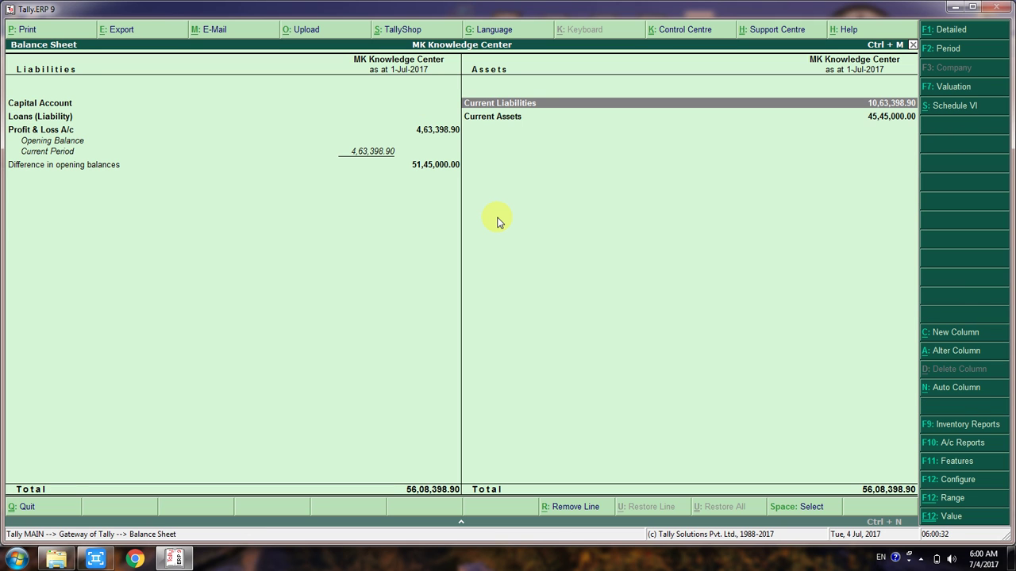
# Drill down from Current Liabilities into the Duties & Taxes group summary.
pyautogui.press('Return')
pyautogui.press('Down')
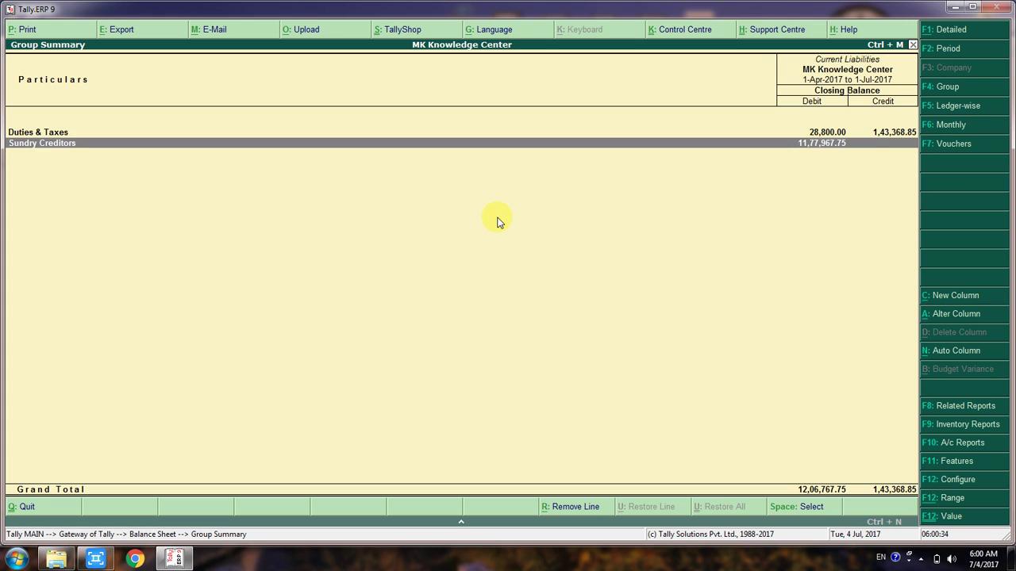
pyautogui.press('Up')
pyautogui.press('Return')
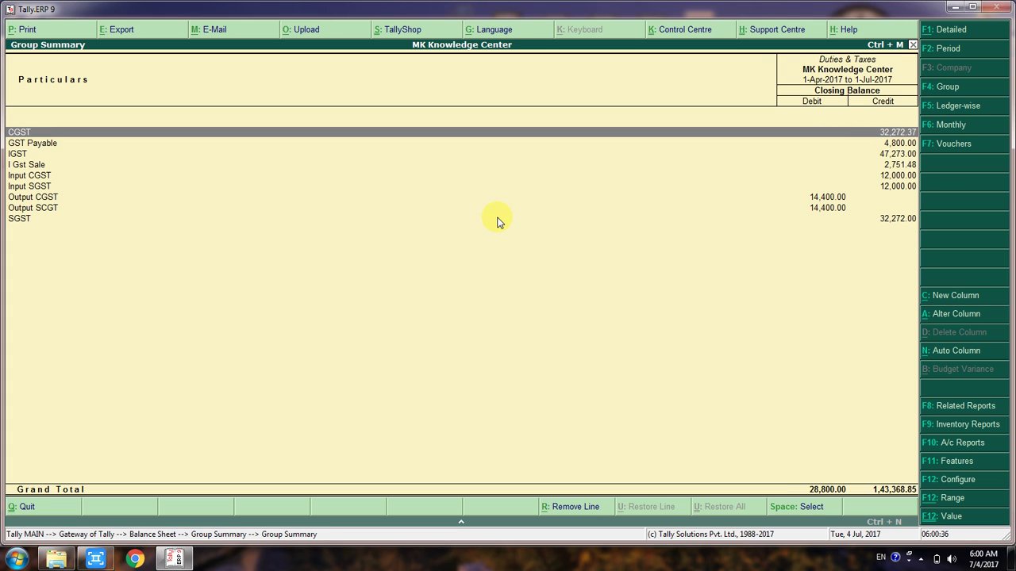
# Review the closing balances of the tax ledgers under Duties & Taxes, including CGST, IGST and SGST.
pyautogui.press('Down')
pyautogui.press('Down')
pyautogui.press('Down')
pyautogui.press('Down')
pyautogui.press('Down')
pyautogui.press('Down')
pyautogui.press('Down')
pyautogui.press('Down')
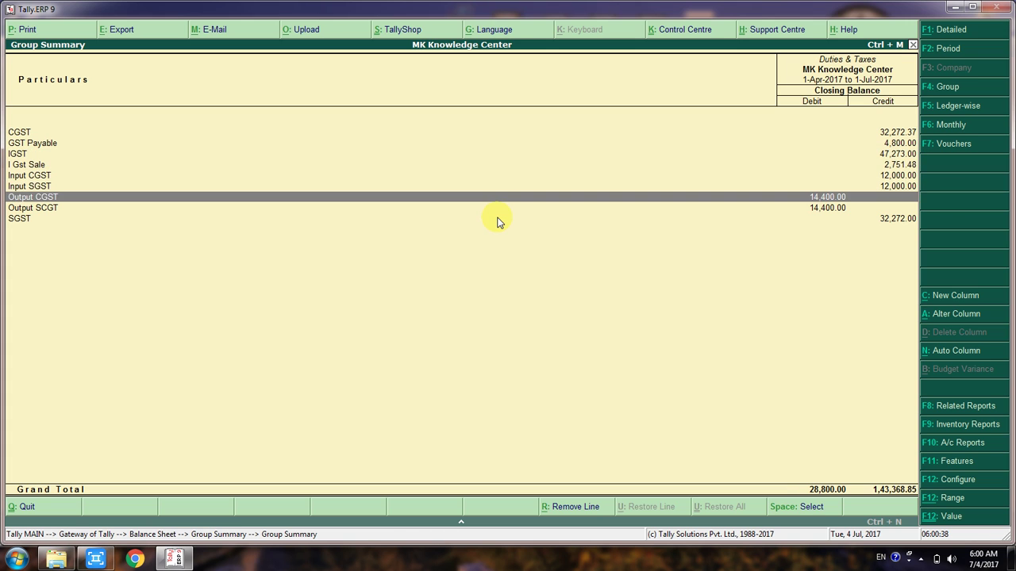
pyautogui.press('Up')
pyautogui.press('Up')
pyautogui.press('Up')
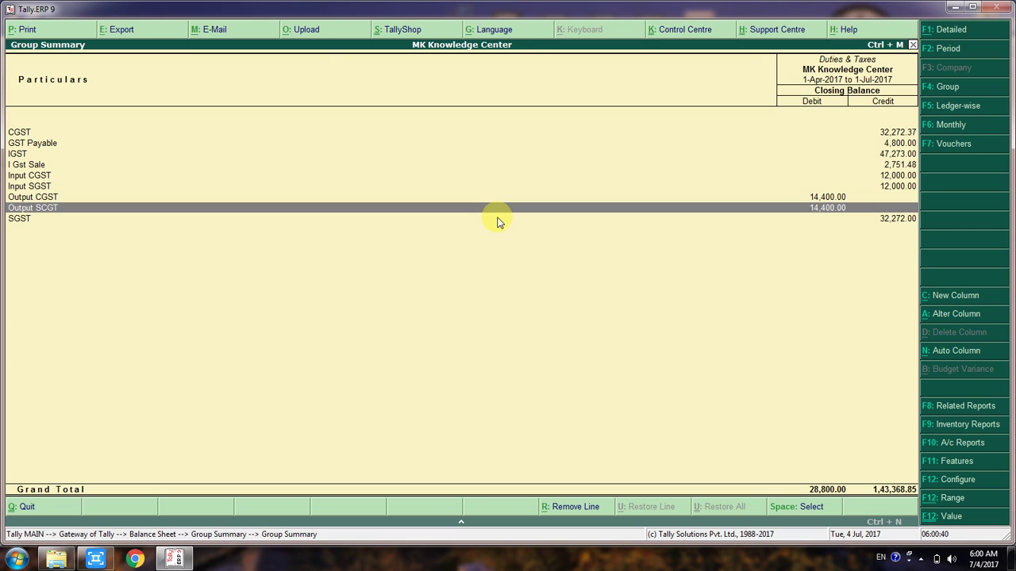
pyautogui.press('Up')
pyautogui.press('Up')
pyautogui.press('Up')
pyautogui.press('Up')
pyautogui.press('Up')
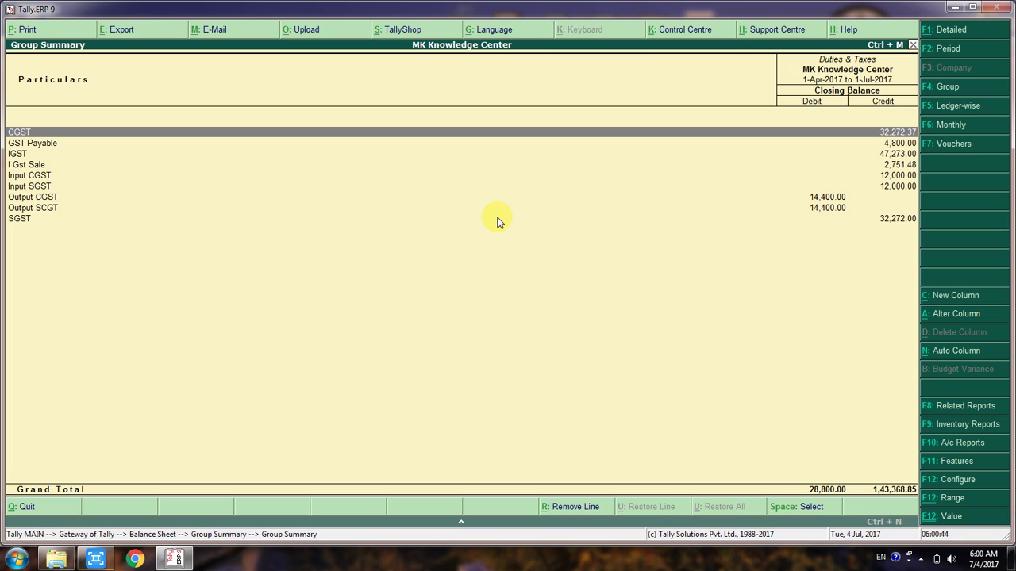
pyautogui.press('Down')
pyautogui.press('Down')
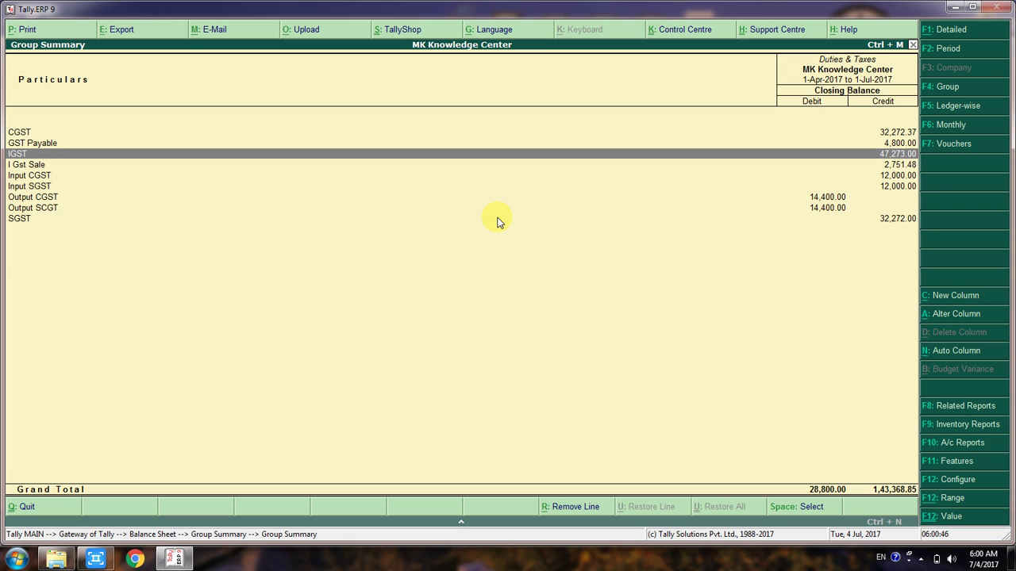
pyautogui.press('Down')
pyautogui.press('Down')
pyautogui.press('Down')
pyautogui.press('Down')
pyautogui.press('Down')
pyautogui.press('Down')
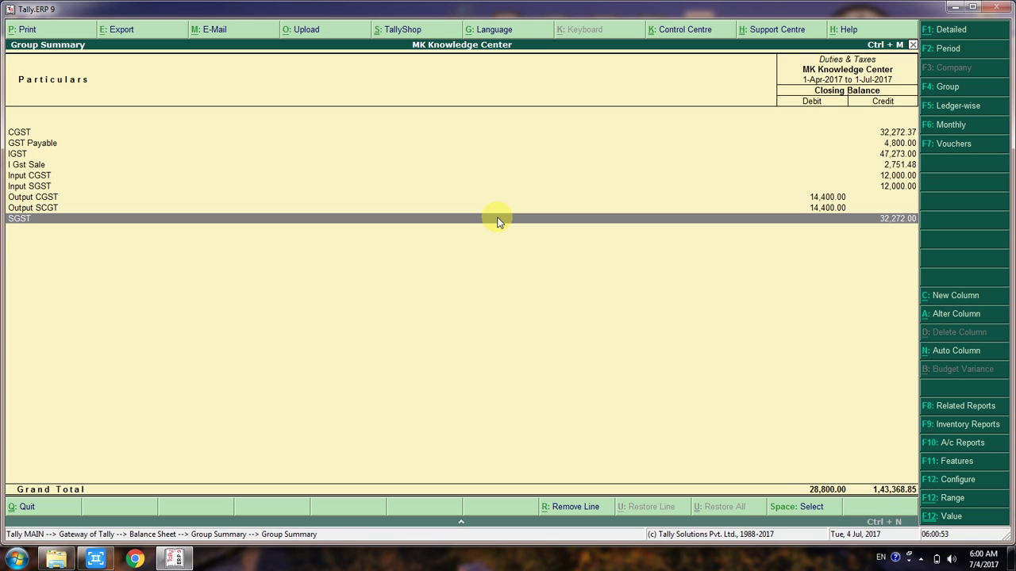
# Close the group summaries and the Balance Sheet, returning to the Gateway of Tally.
pyautogui.press('Escape')
pyautogui.press('Escape')
pyautogui.press('Escape')
pyautogui.press('Escape')
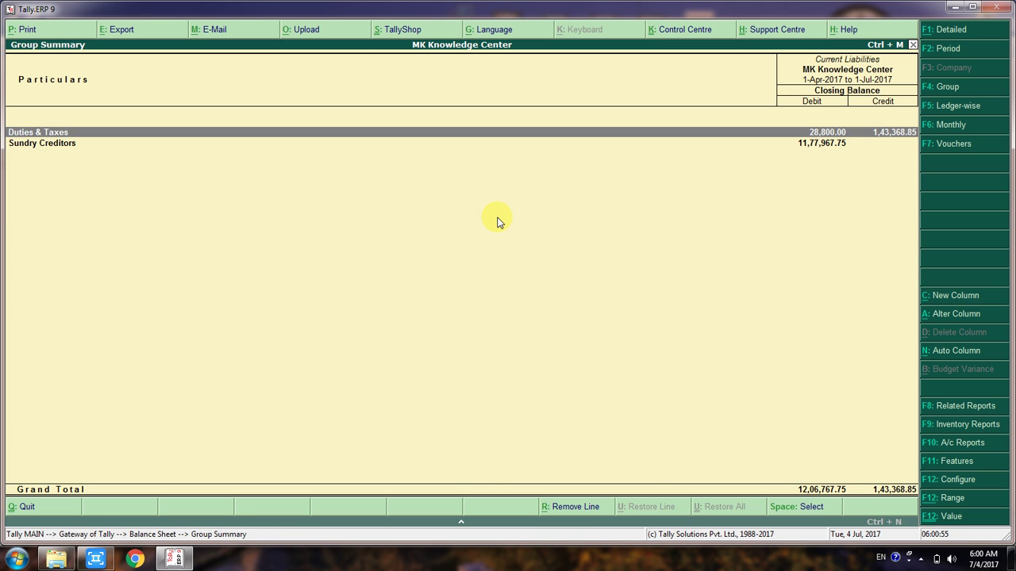
pyautogui.press('Escape')
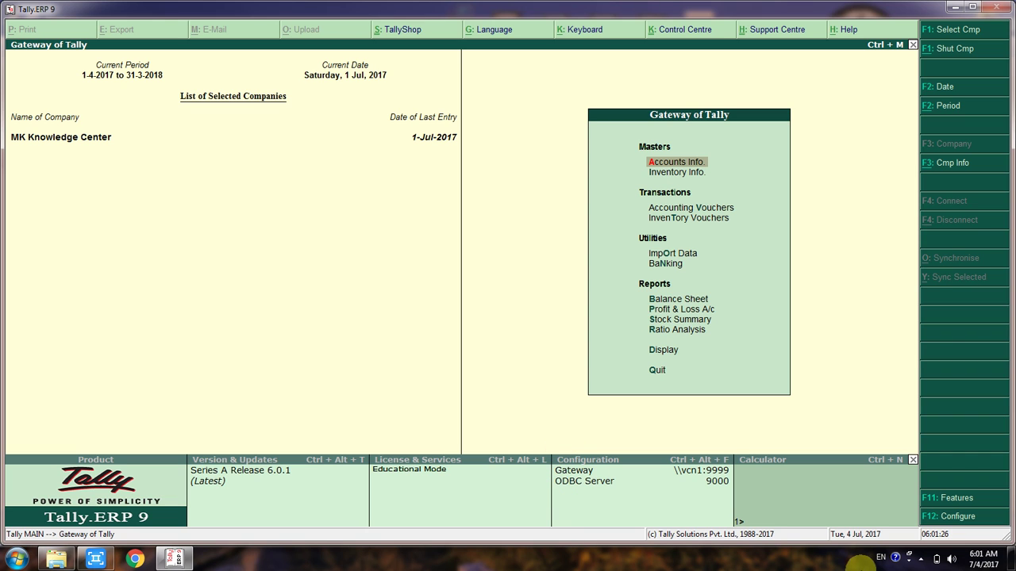
pyautogui.click(918, 561)
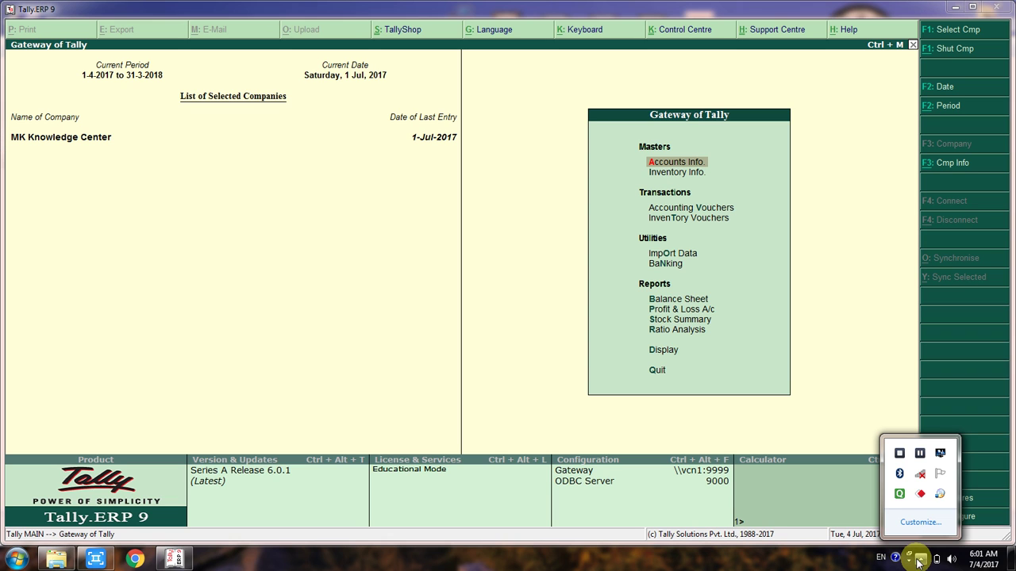